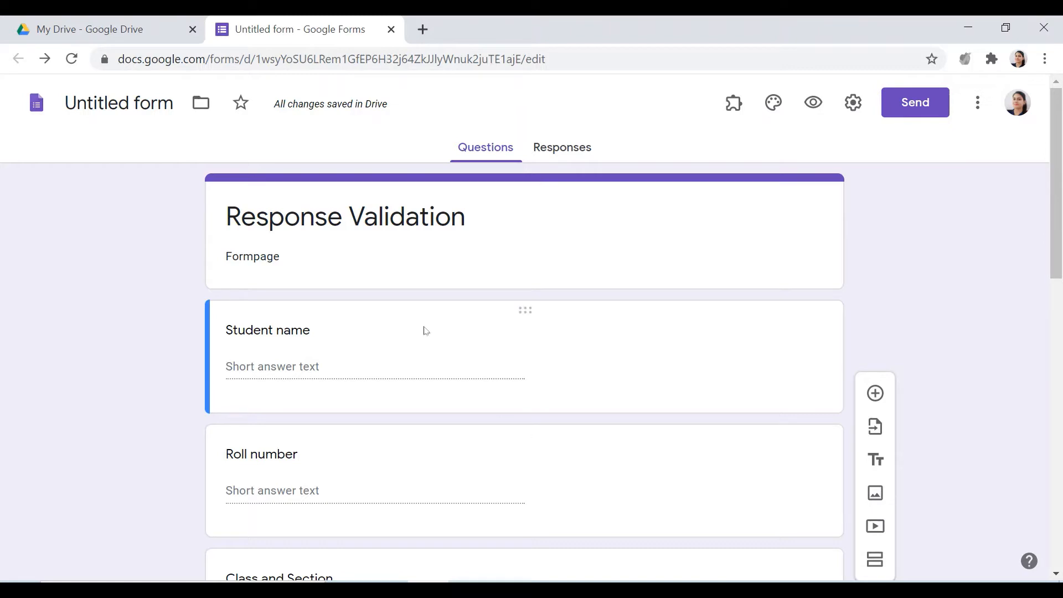
Review the form's short-answer questions from Student name through Aadhar card number
scroll(425, 331, "down", 7)
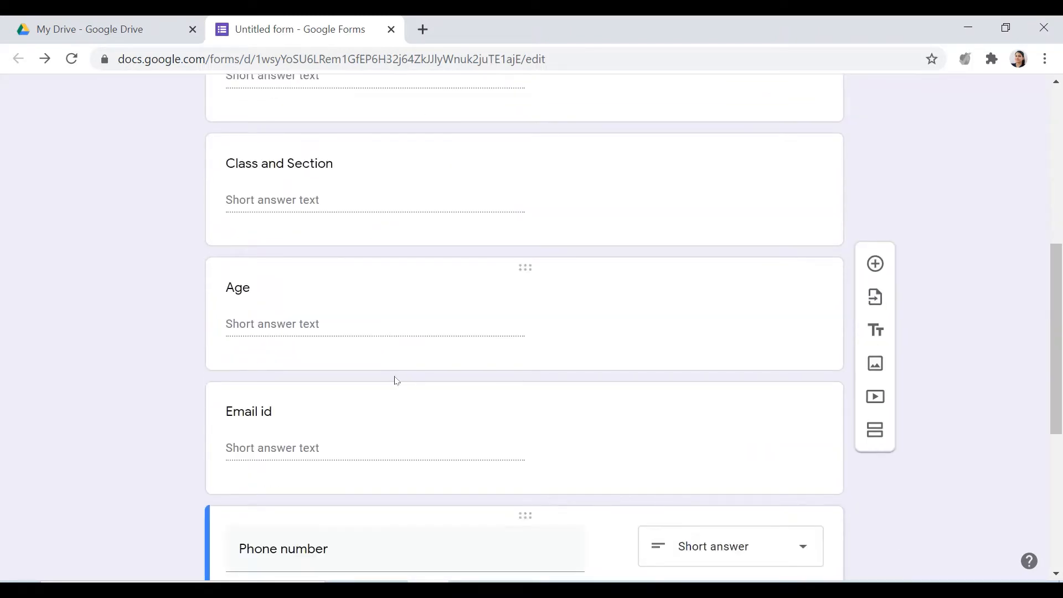
scroll(396, 381, "down", 5)
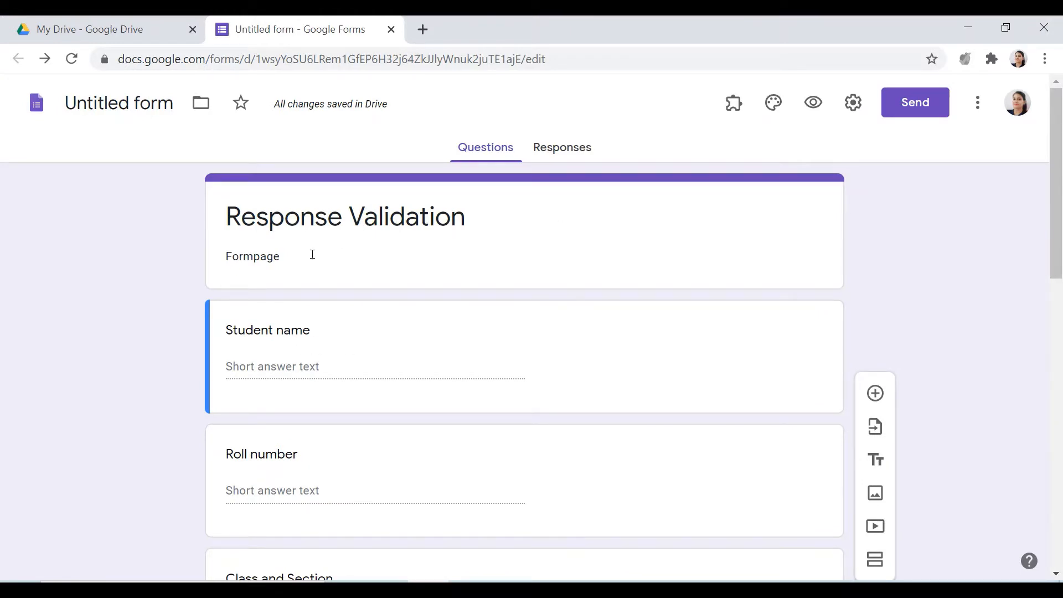
left_click(262, 275)
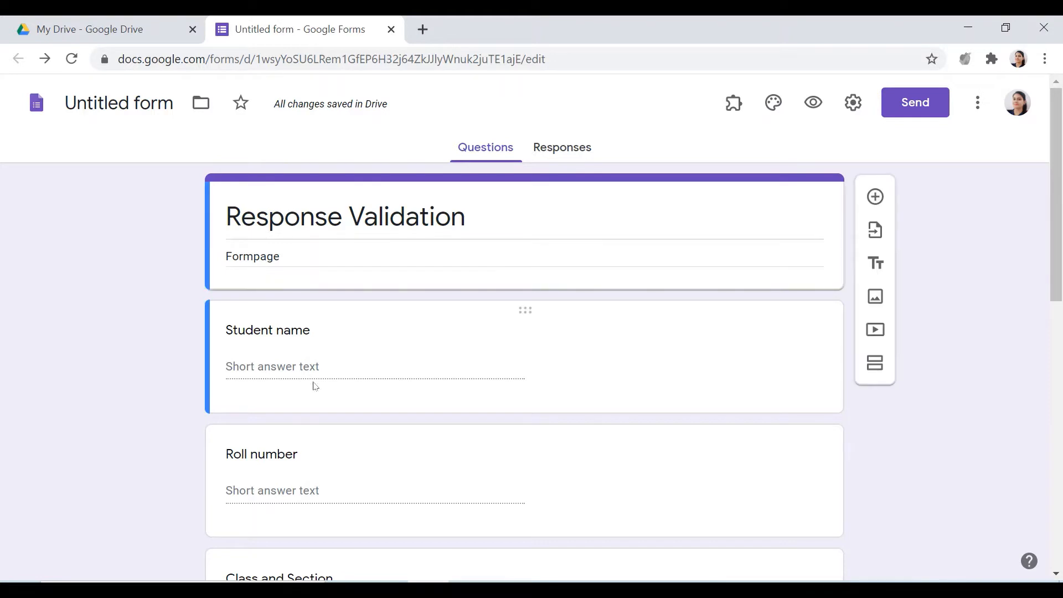
scroll(297, 335, "down", 3)
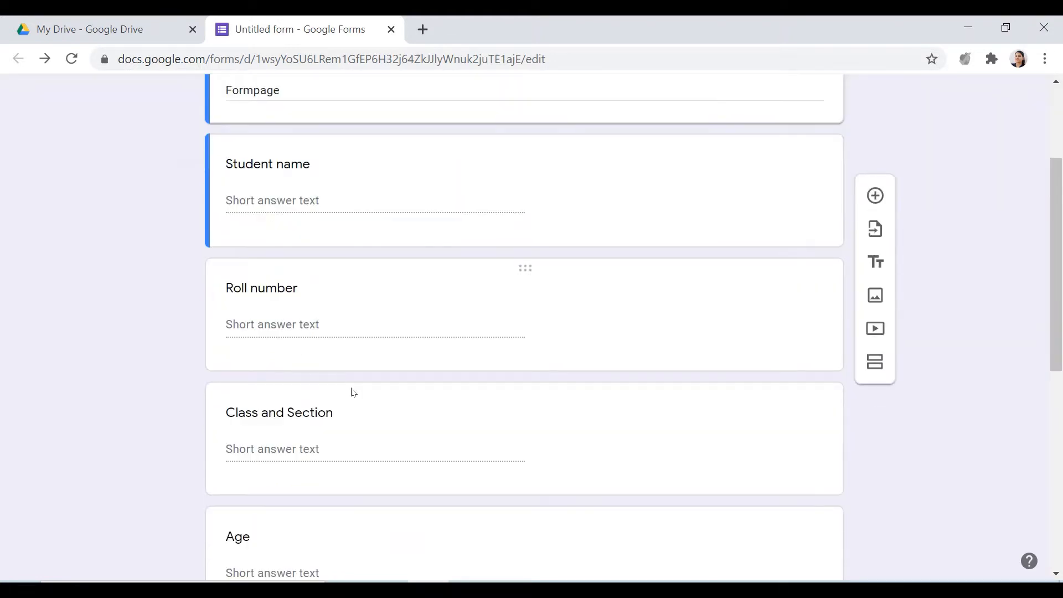
scroll(353, 392, "down", 3)
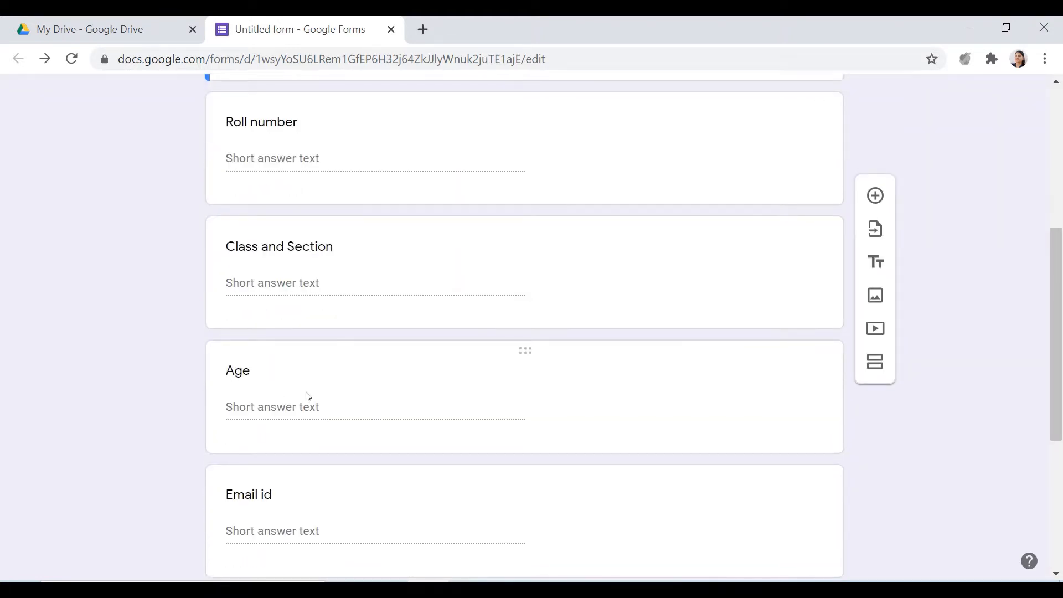
scroll(354, 487, "down", 3)
left_click(268, 470)
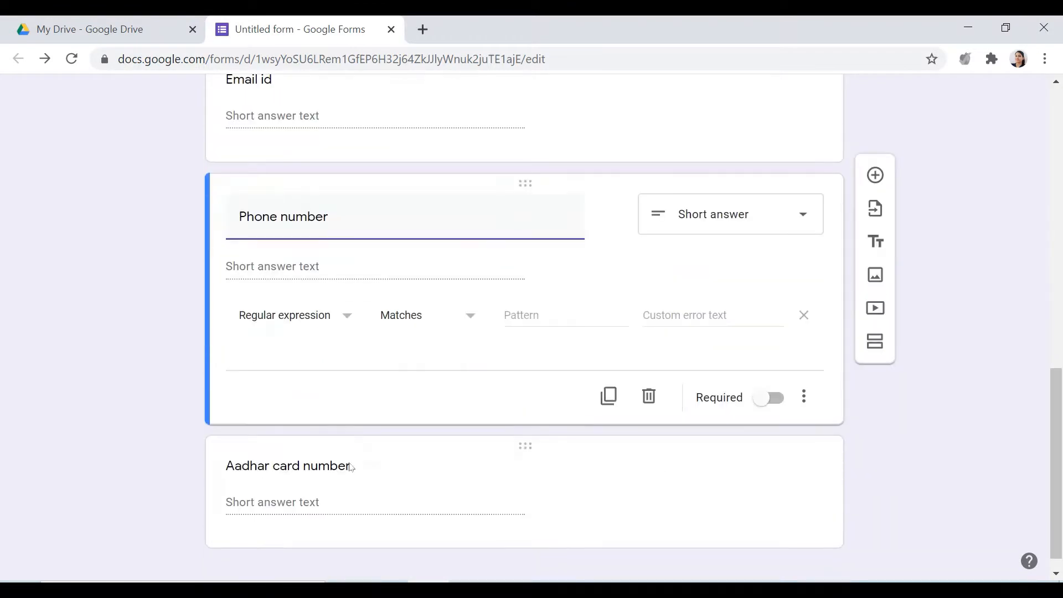
left_click(299, 468)
scroll(659, 348, "up", 6)
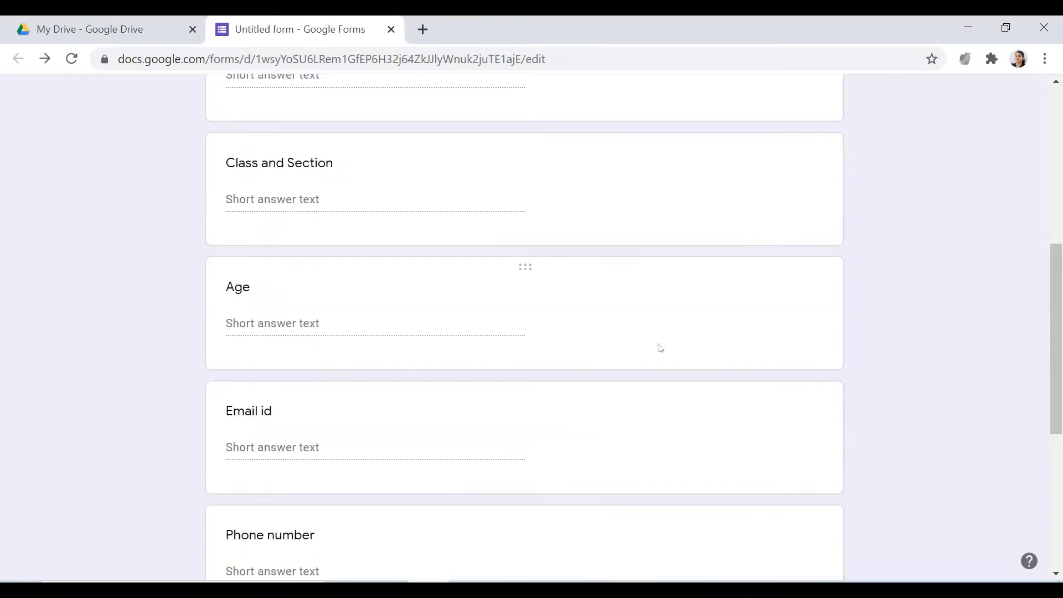
scroll(659, 348, "up", 5)
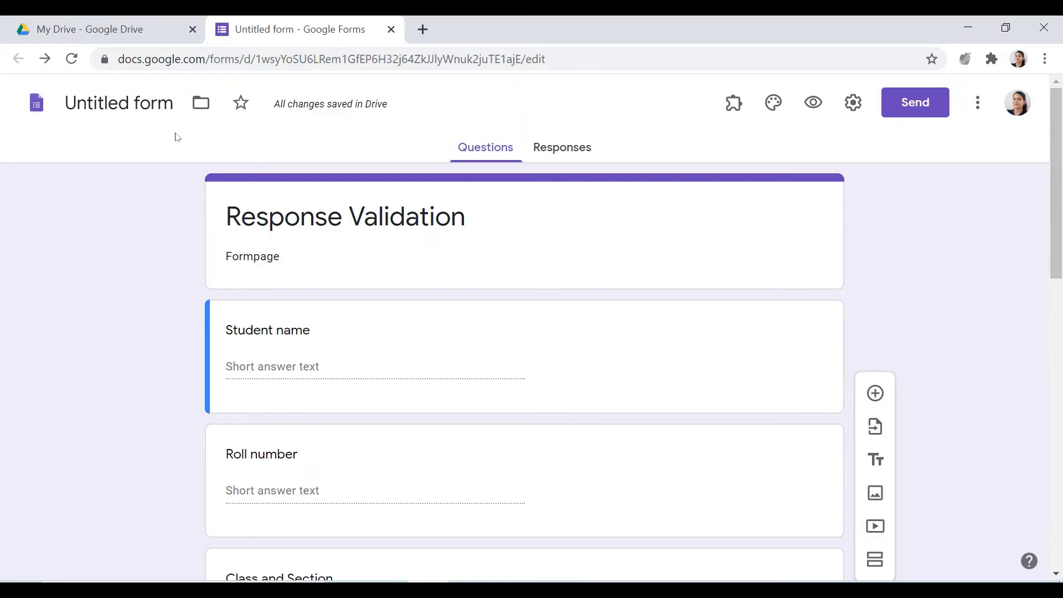
Turn response validation off and back on for the Student name question
left_click(644, 413)
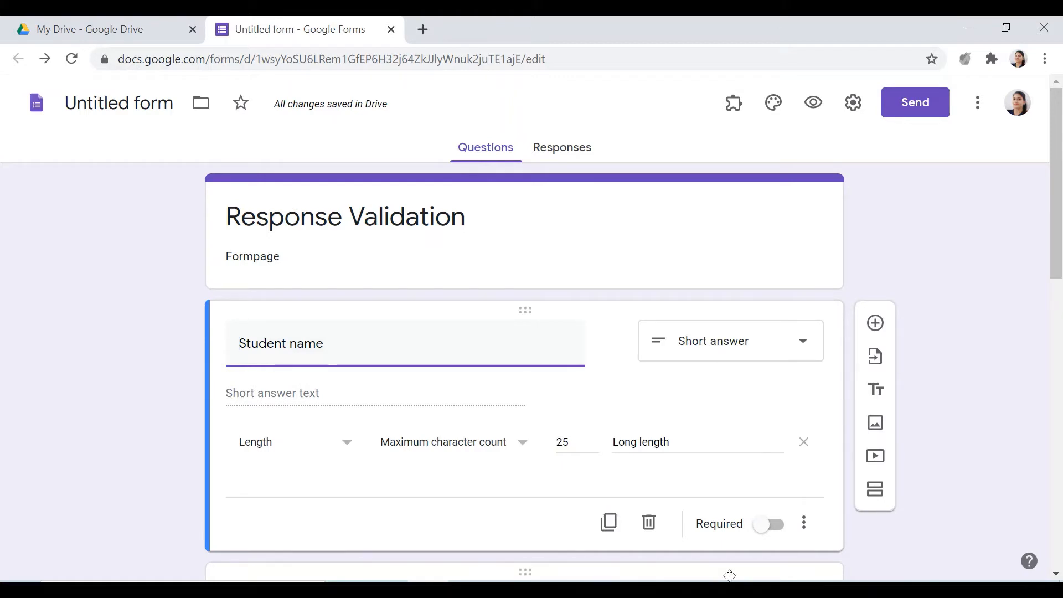
left_click(803, 527)
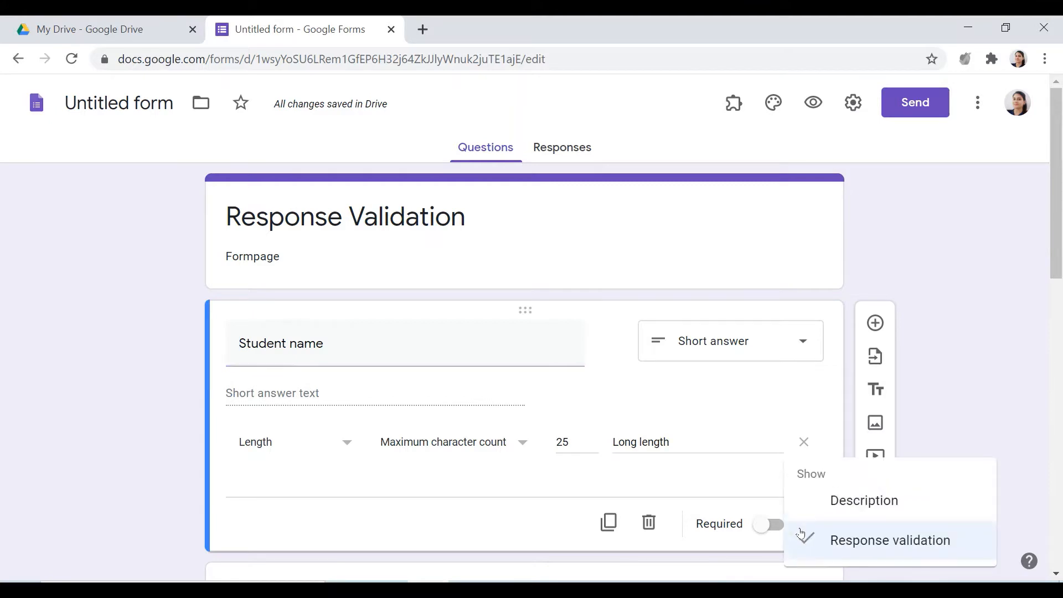
left_click(772, 551)
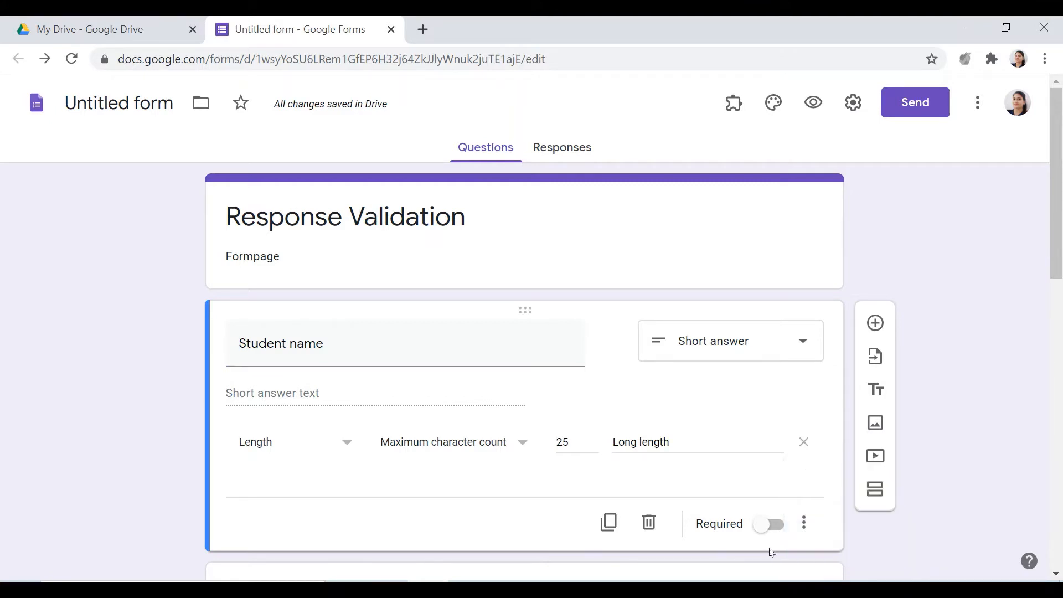
left_click(805, 525)
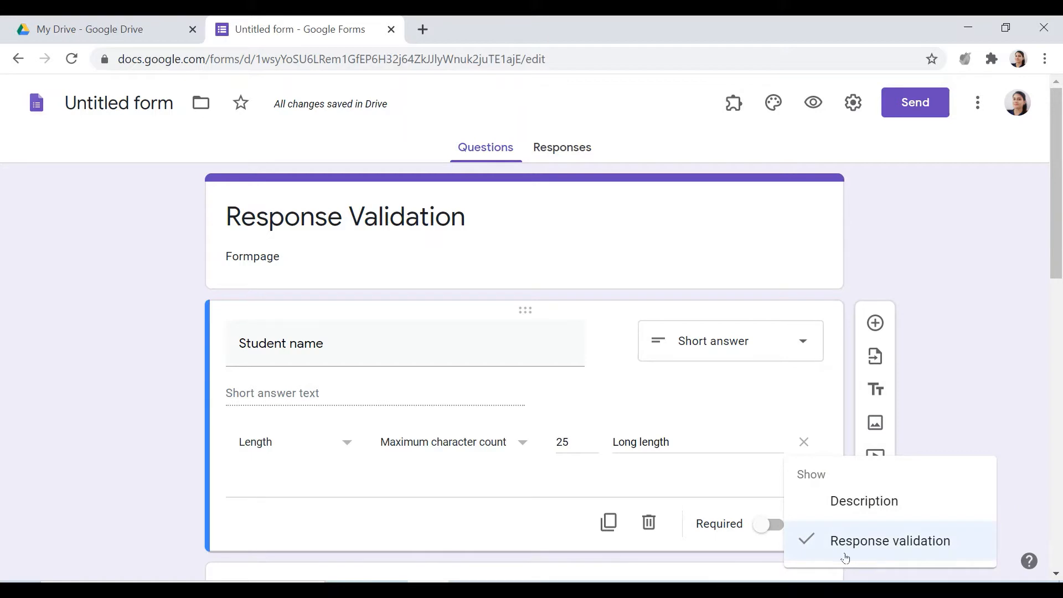
left_click(806, 553)
left_click(804, 486)
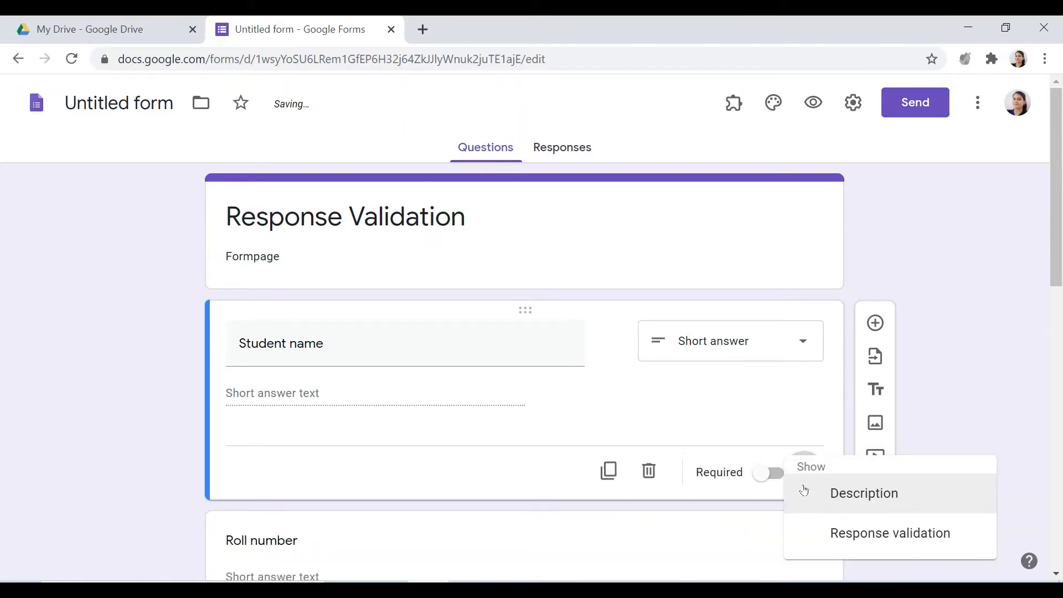
left_click(814, 532)
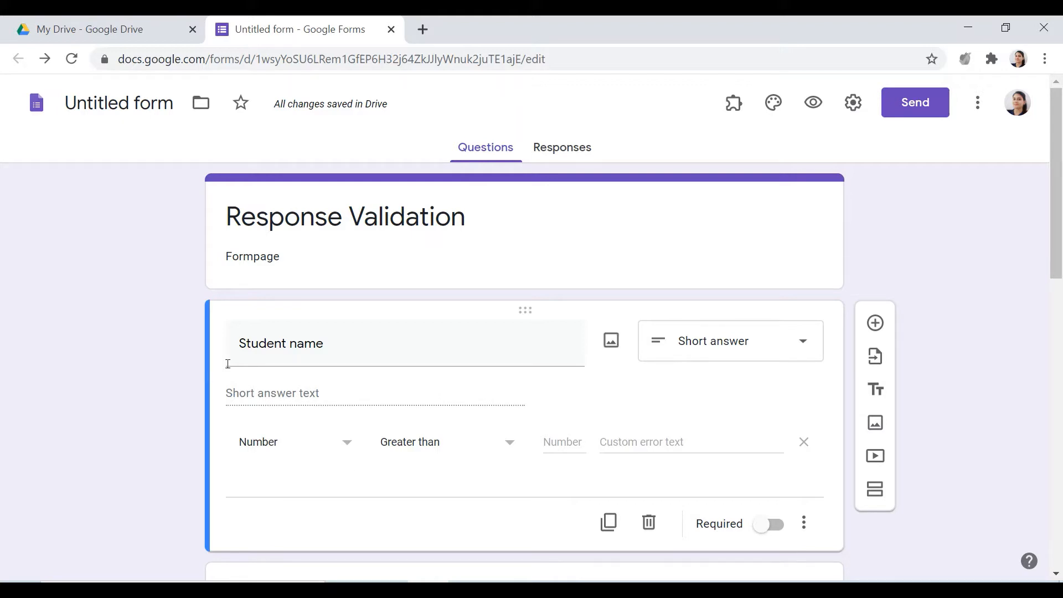
Limit the Student name answer's length to a maximum character count of 20 with the custom error text "Long Name"
left_click(347, 443)
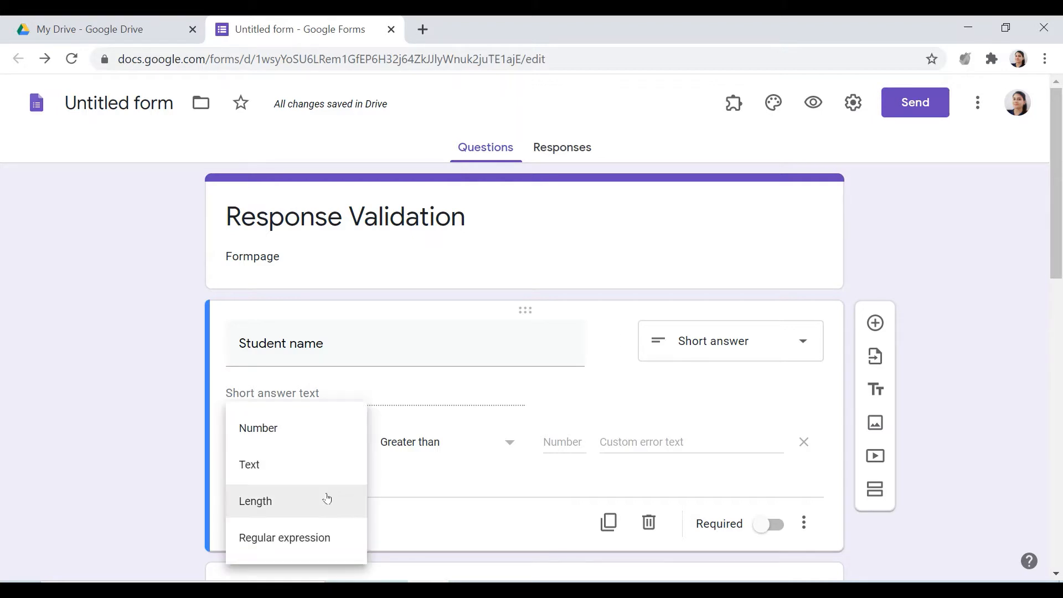
left_click(274, 508)
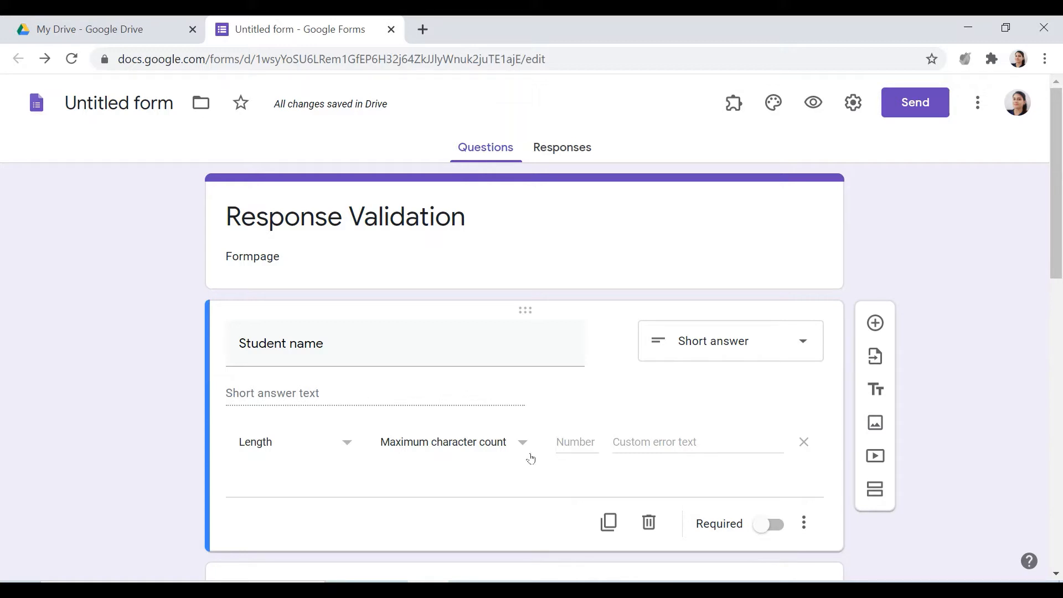
left_click(571, 443)
type("20")
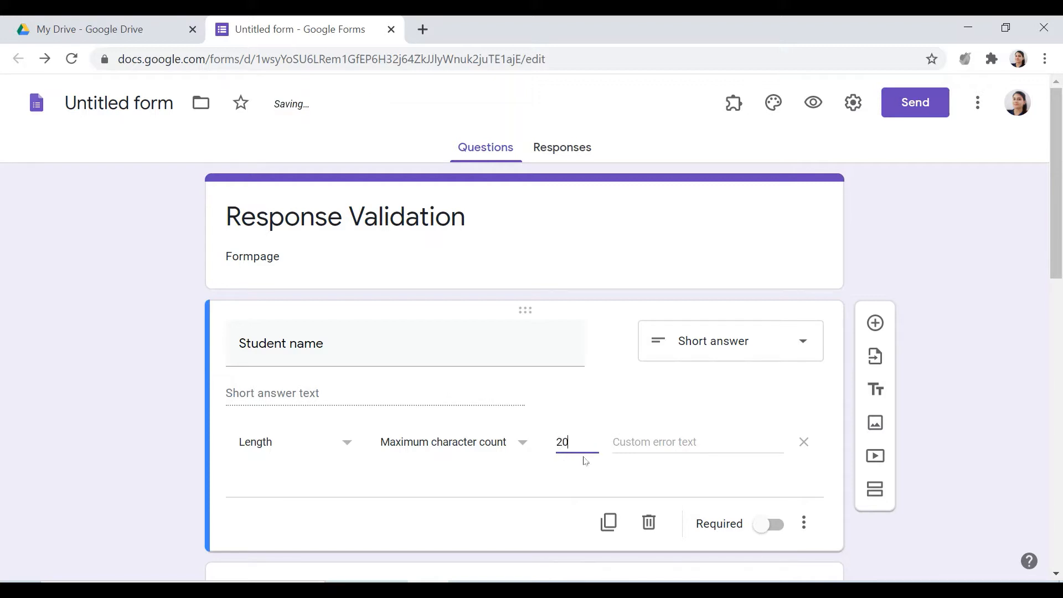
left_click(634, 443)
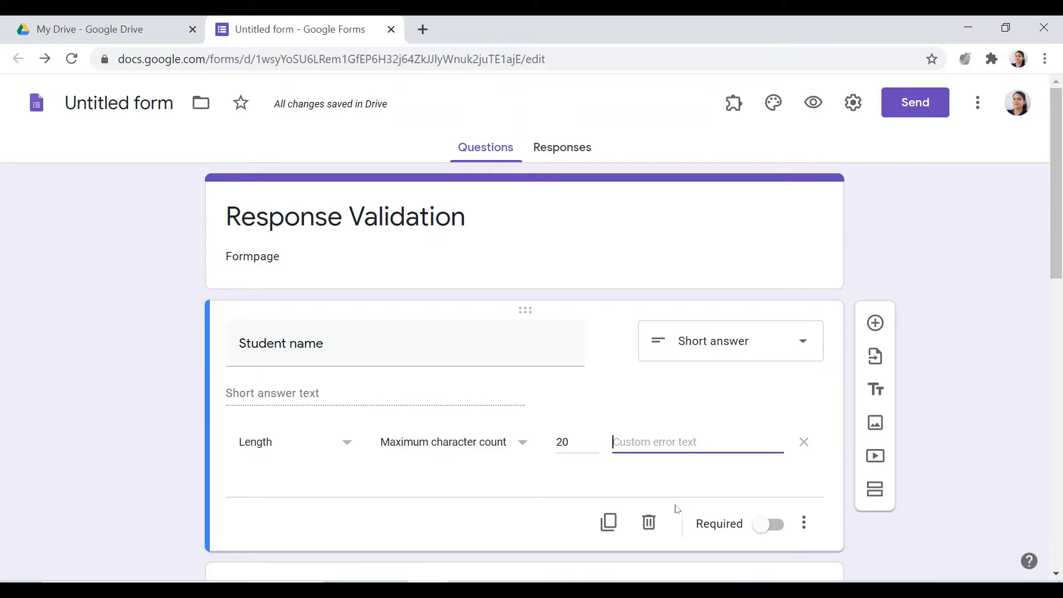
type("Long N")
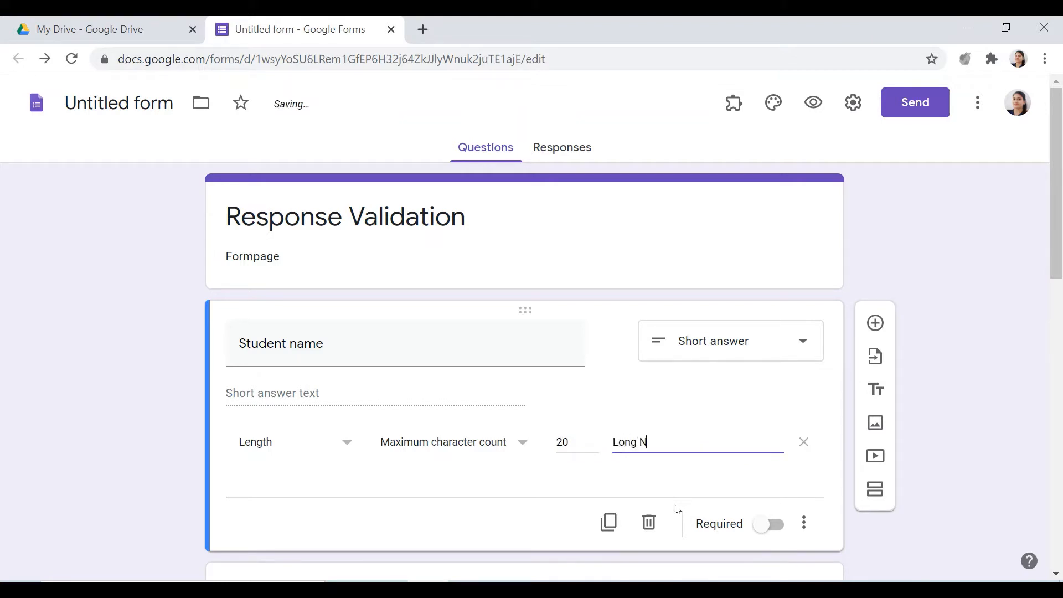
type("ame")
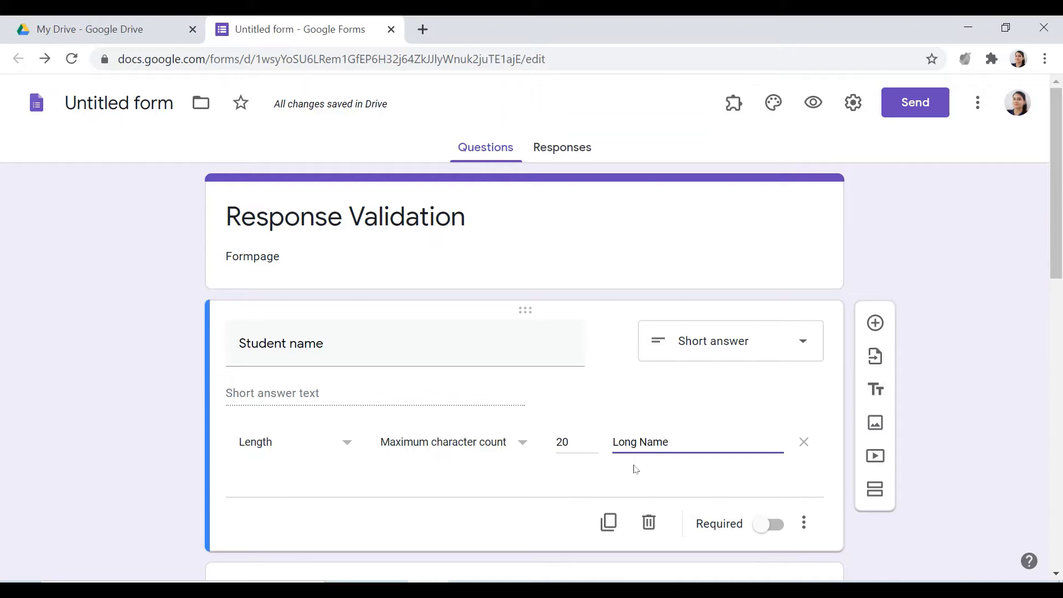
left_click(523, 449)
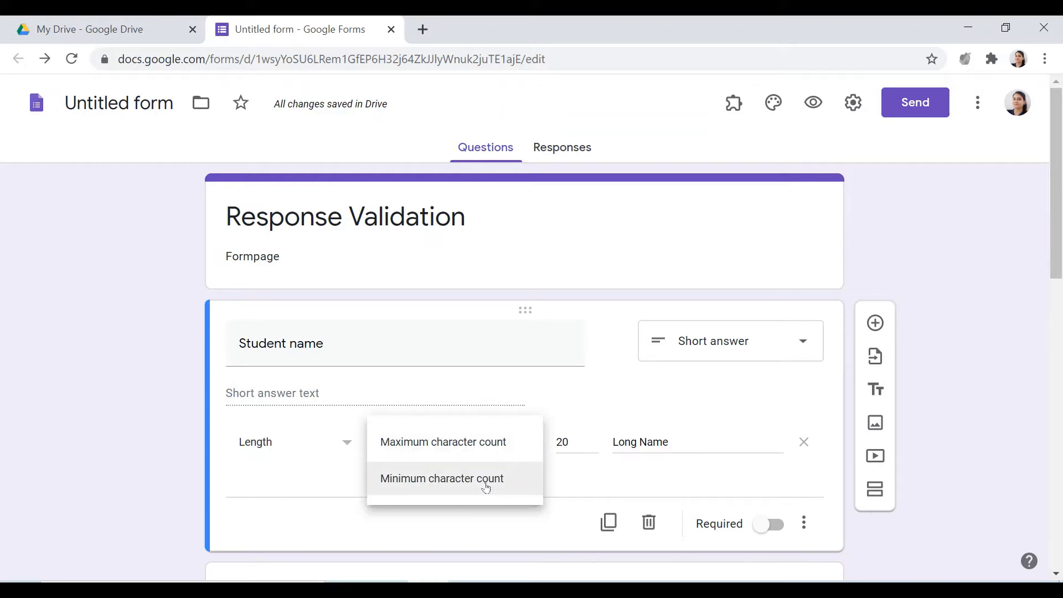
left_click(566, 489)
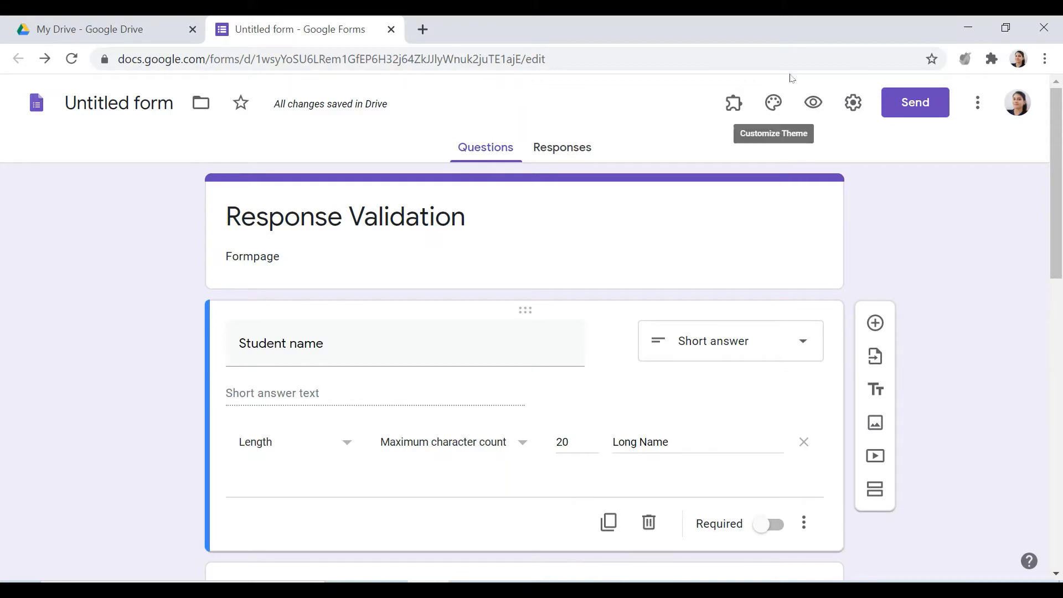
Preview the form and enter a student's full name as the Student name answer
left_click(814, 102)
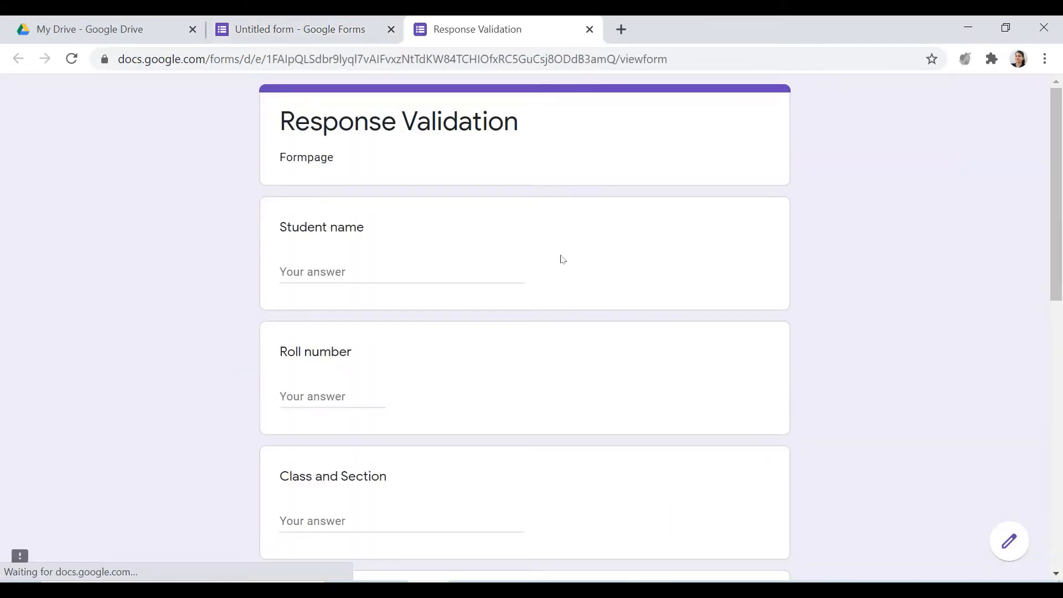
left_click(365, 274)
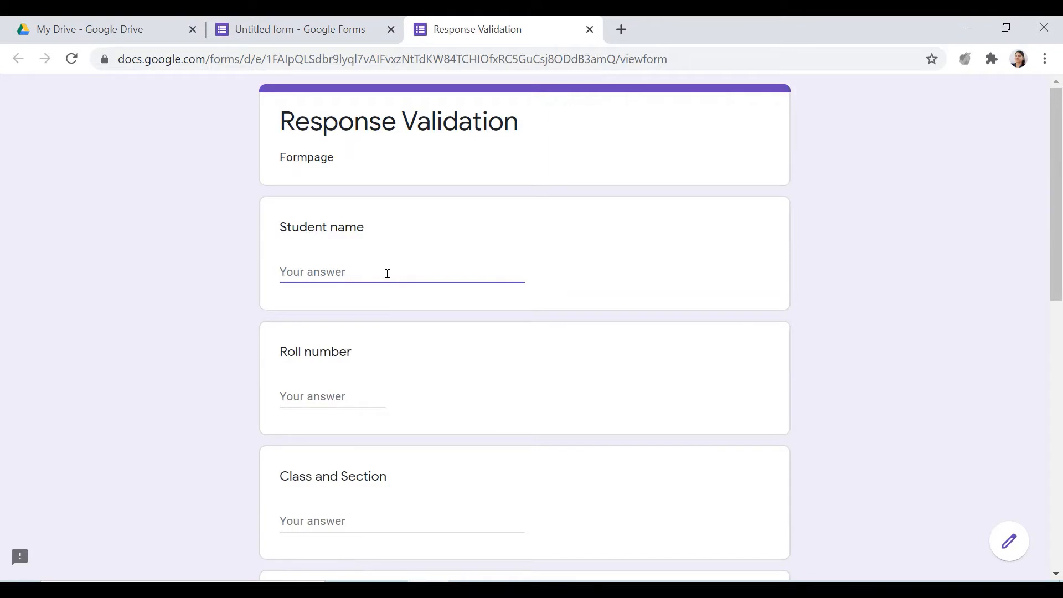
Test the name length limit by adding an extra name in front of the Student name answer, and remove it again
left_click(282, 272)
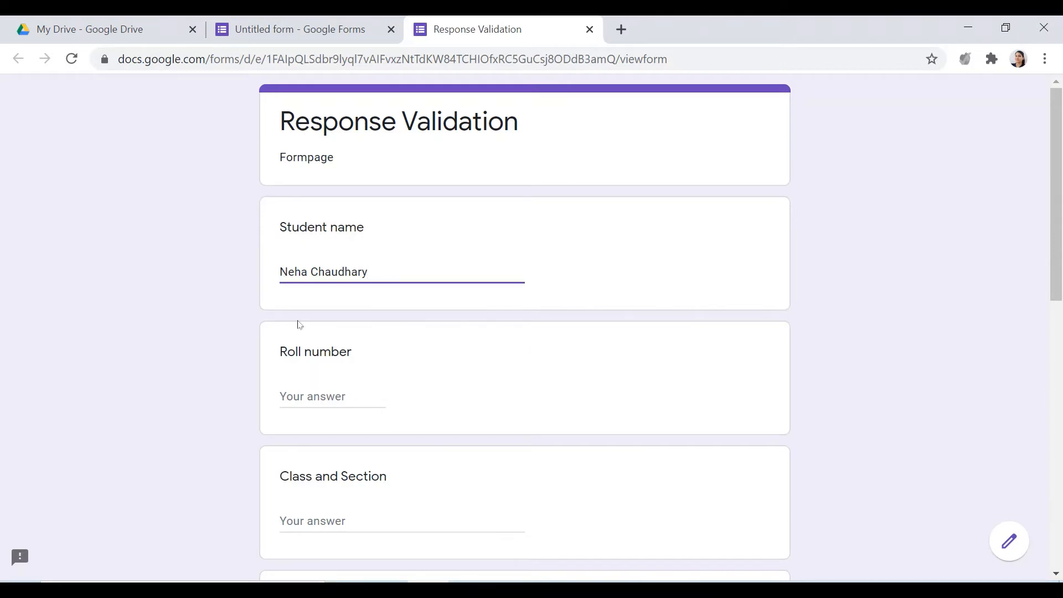
type("Kumari")
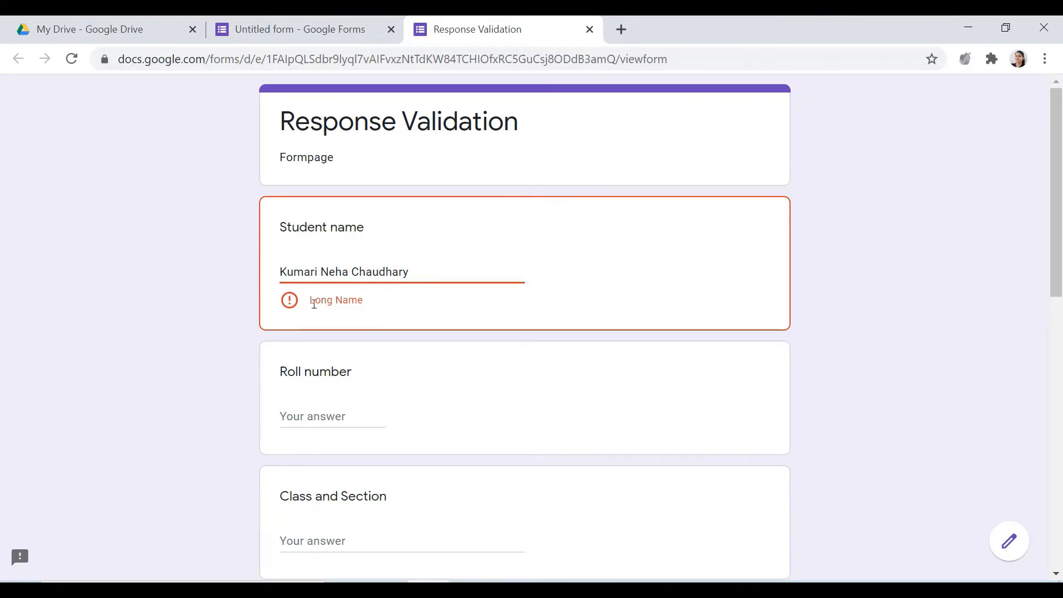
left_click_drag(315, 301, 364, 318)
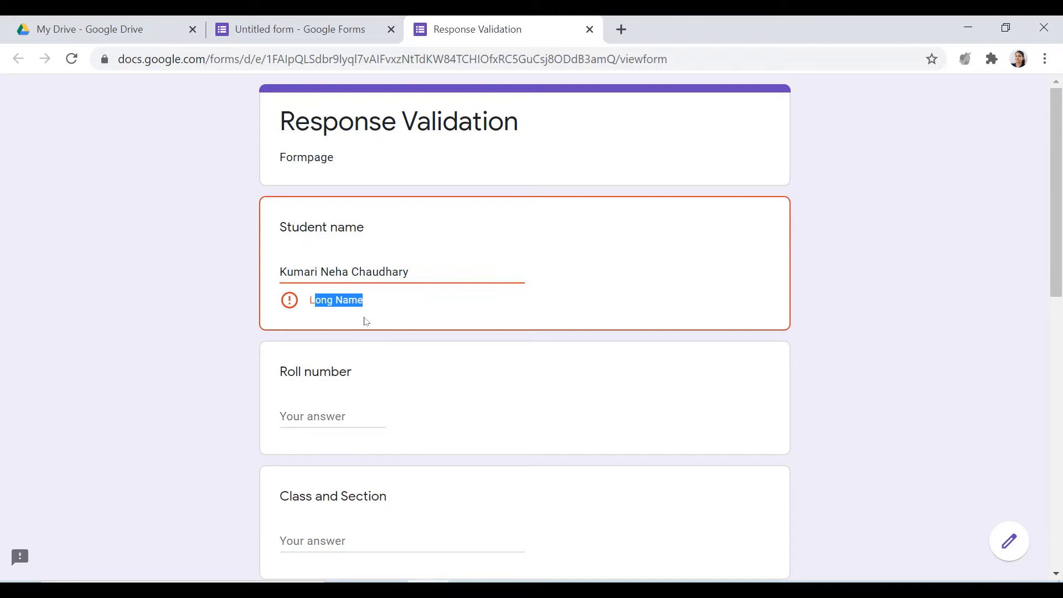
left_click(333, 293)
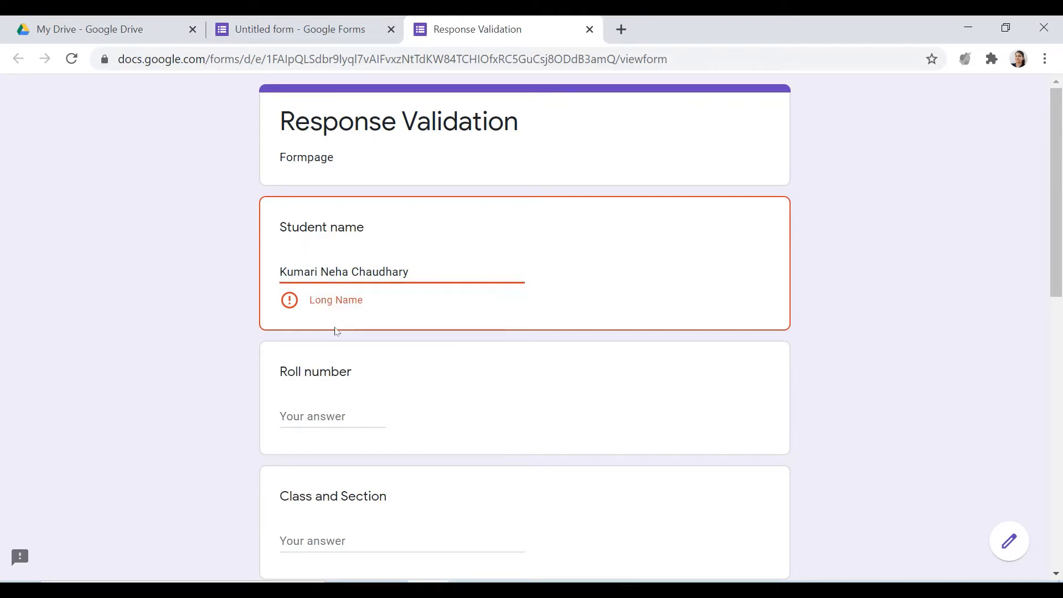
key("BackSpace")
key("BackSpace")
key("BackSpace")
key("BackSpace")
key("BackSpace")
key("BackSpace")
key("BackSpace")
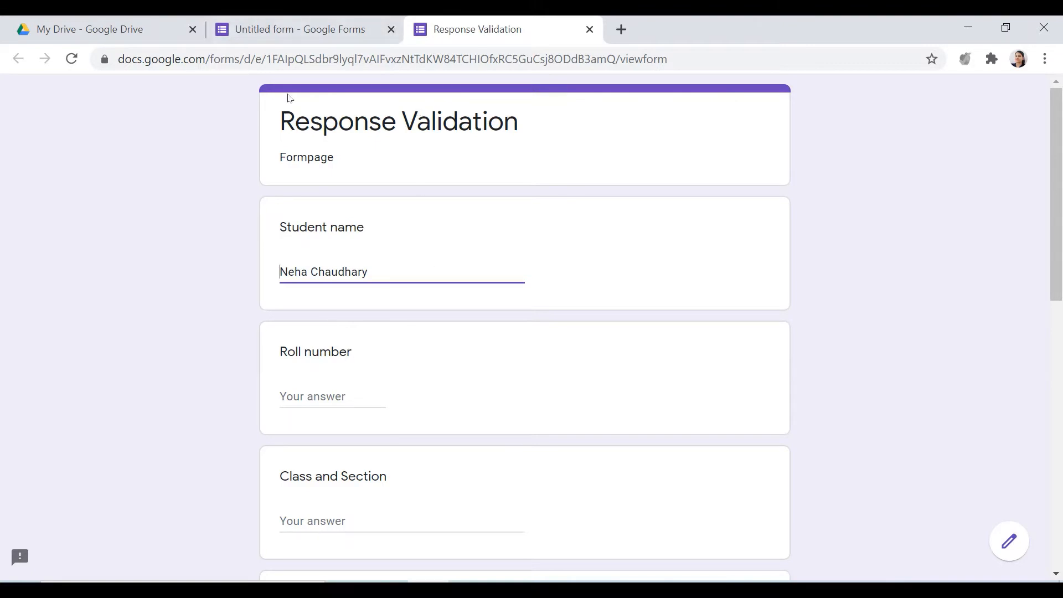
Return to the form editor and set the Roll number question's response validation to Number, Between
left_click(299, 28)
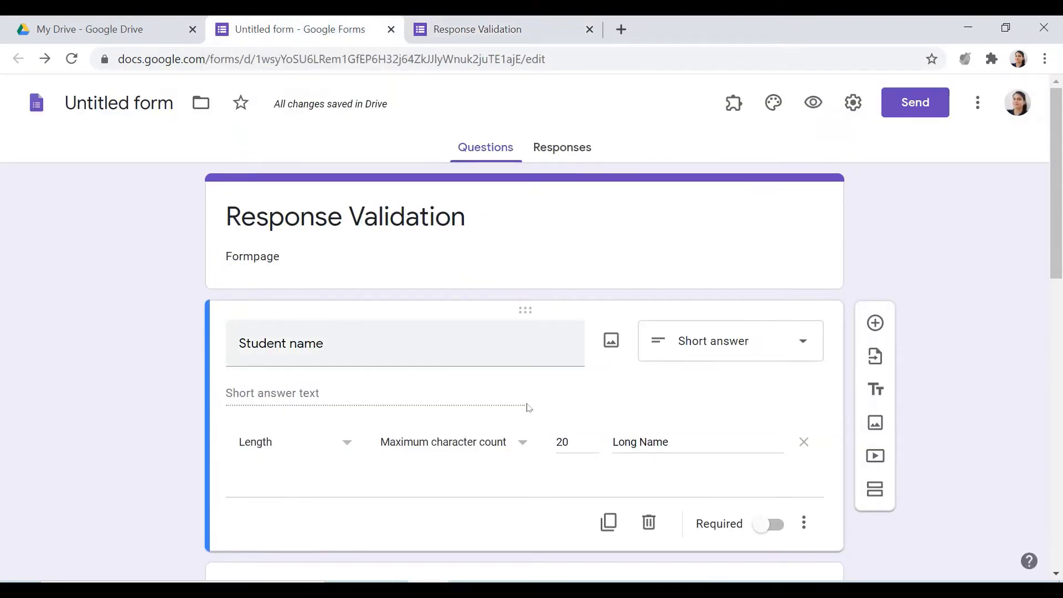
scroll(528, 408, "down", 3)
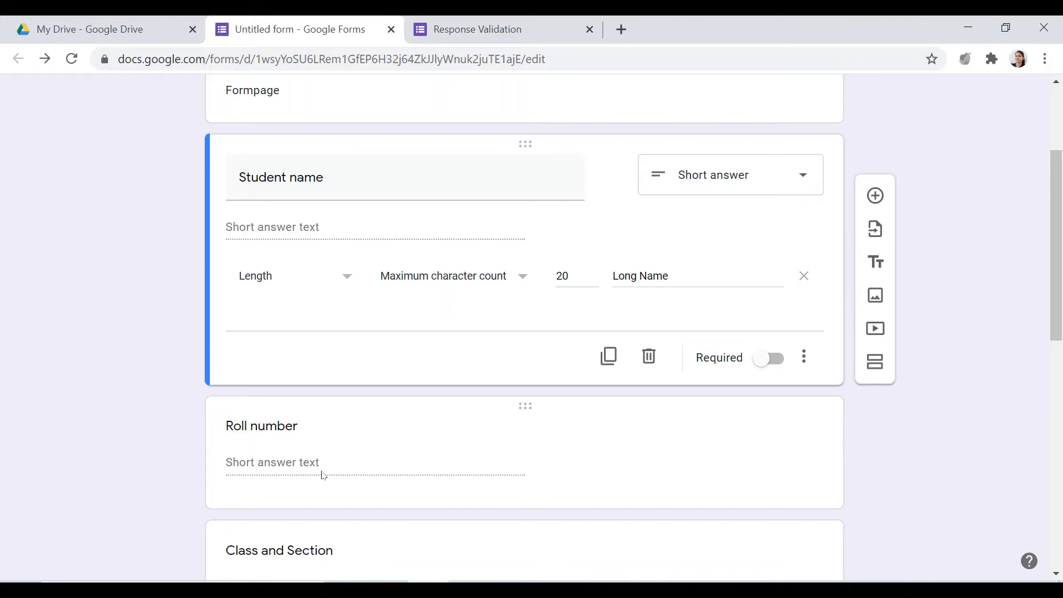
left_click(361, 472)
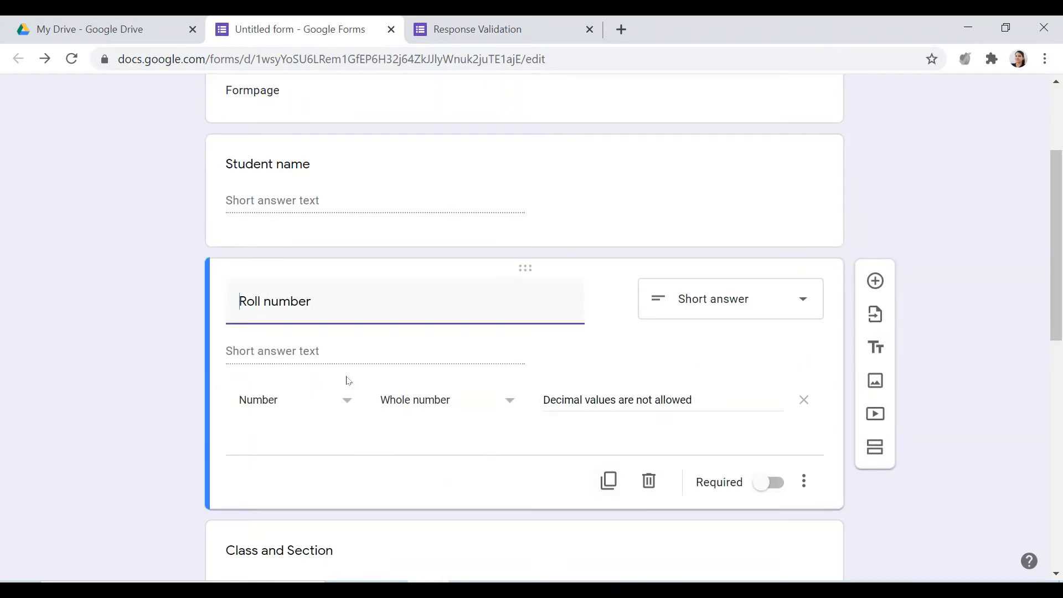
left_click(348, 411)
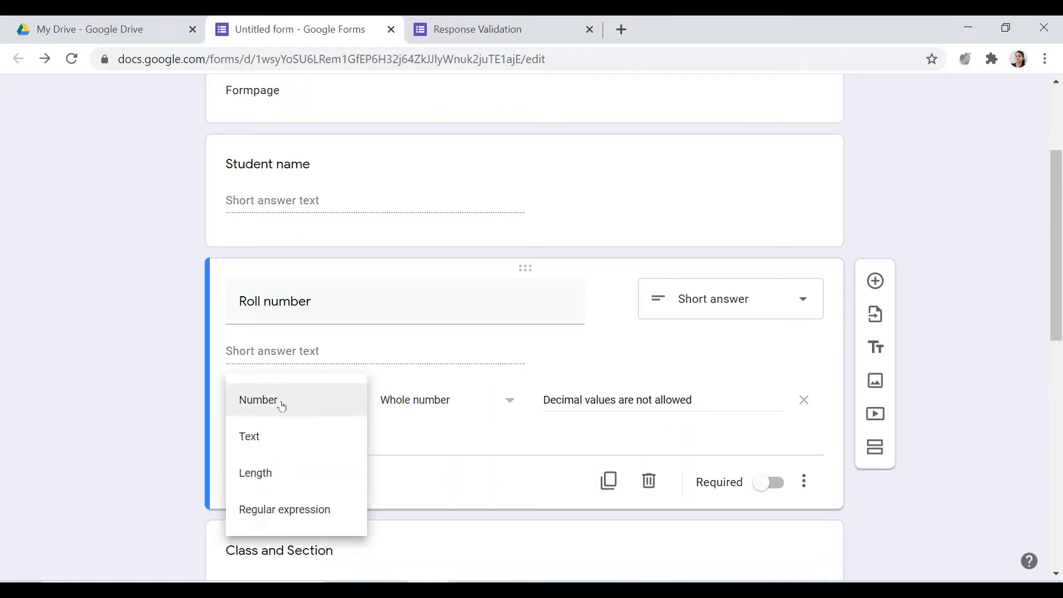
left_click(281, 407)
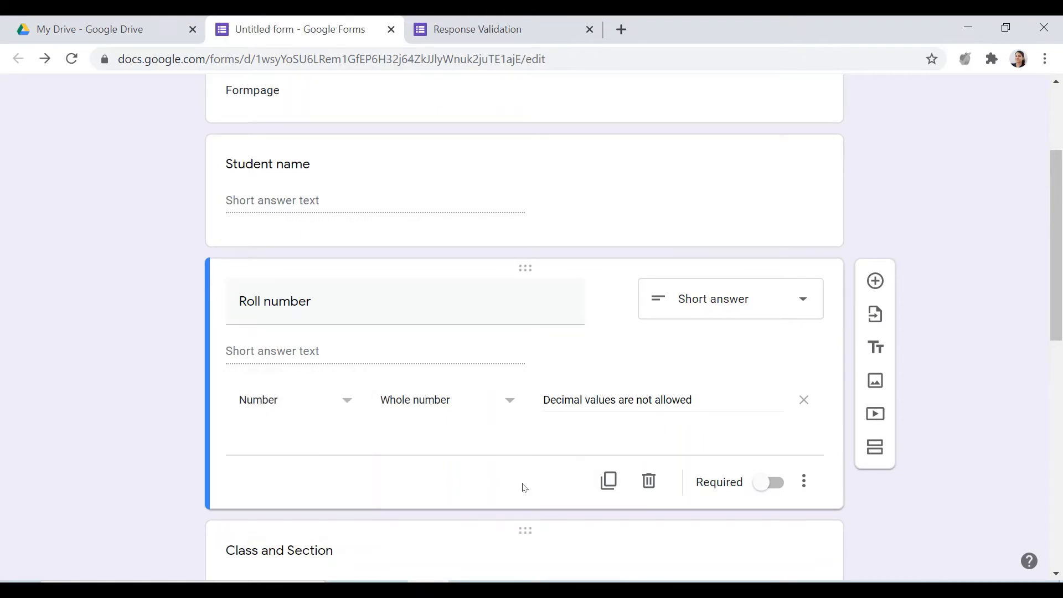
left_click(511, 401)
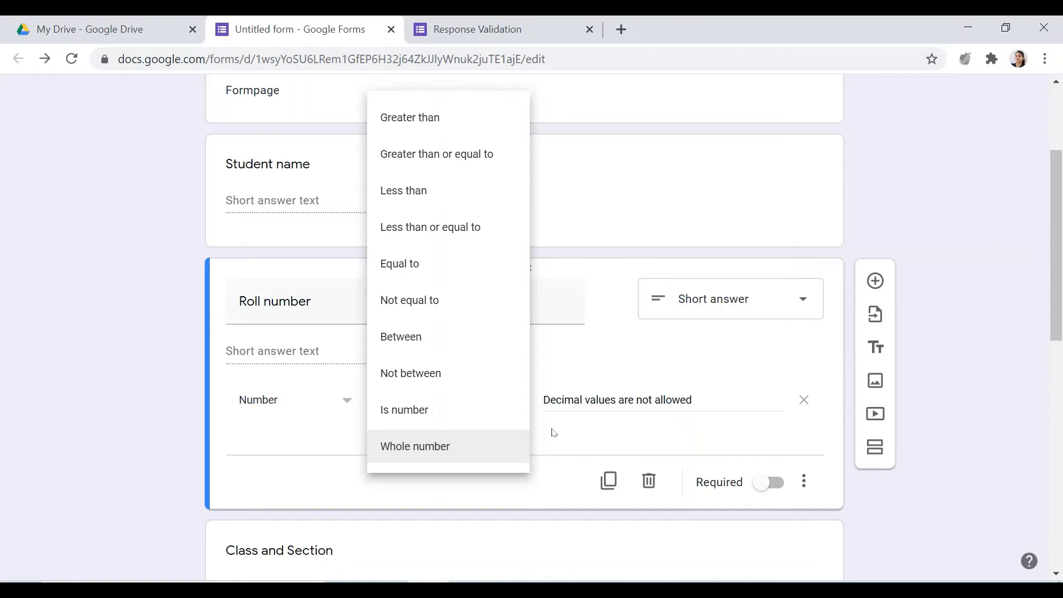
left_click(405, 346)
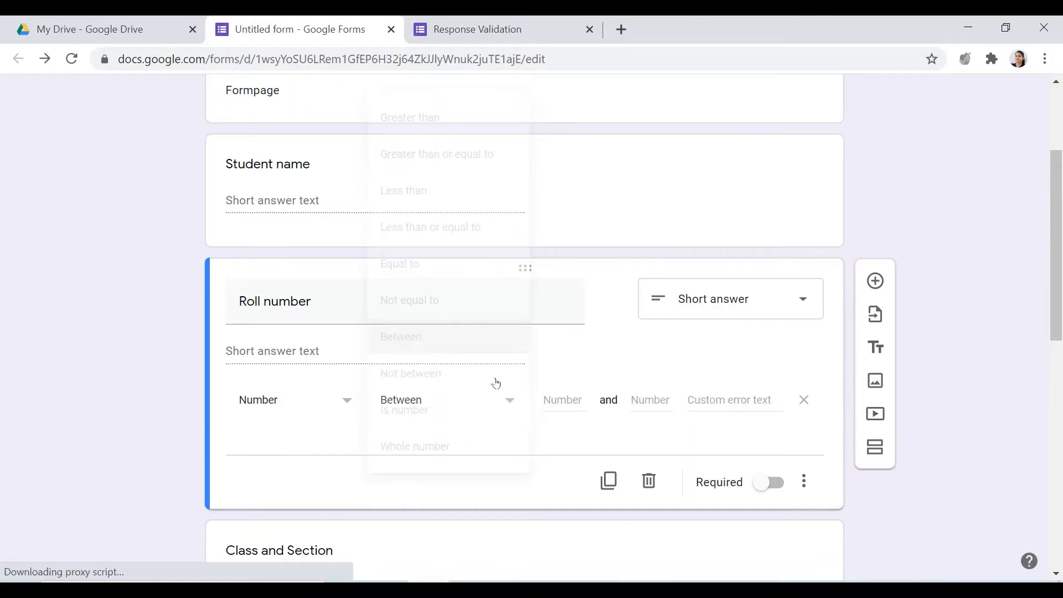
left_click(651, 400)
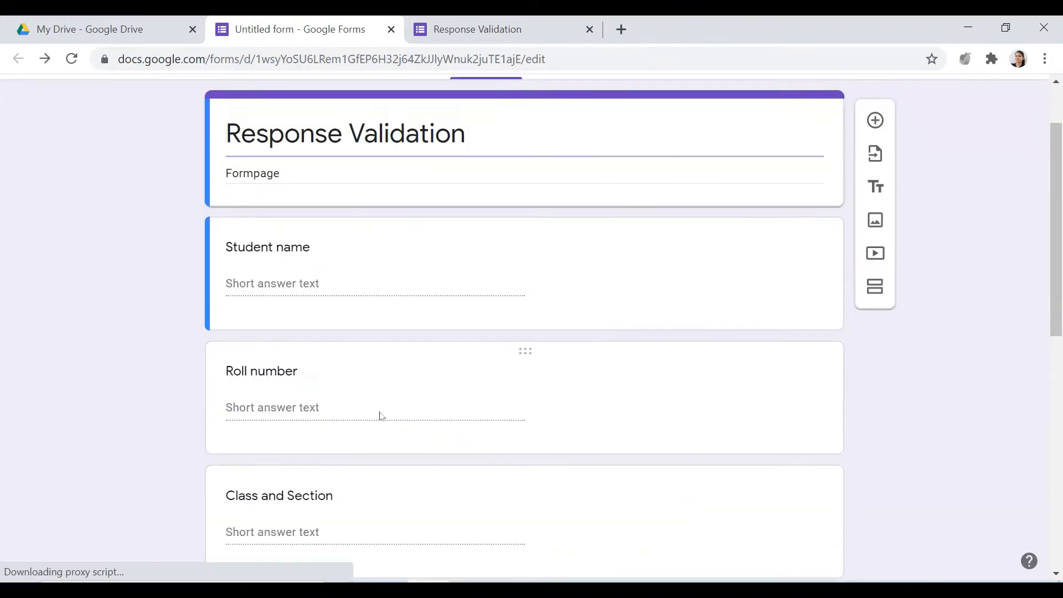
scroll(326, 498, "down", 3)
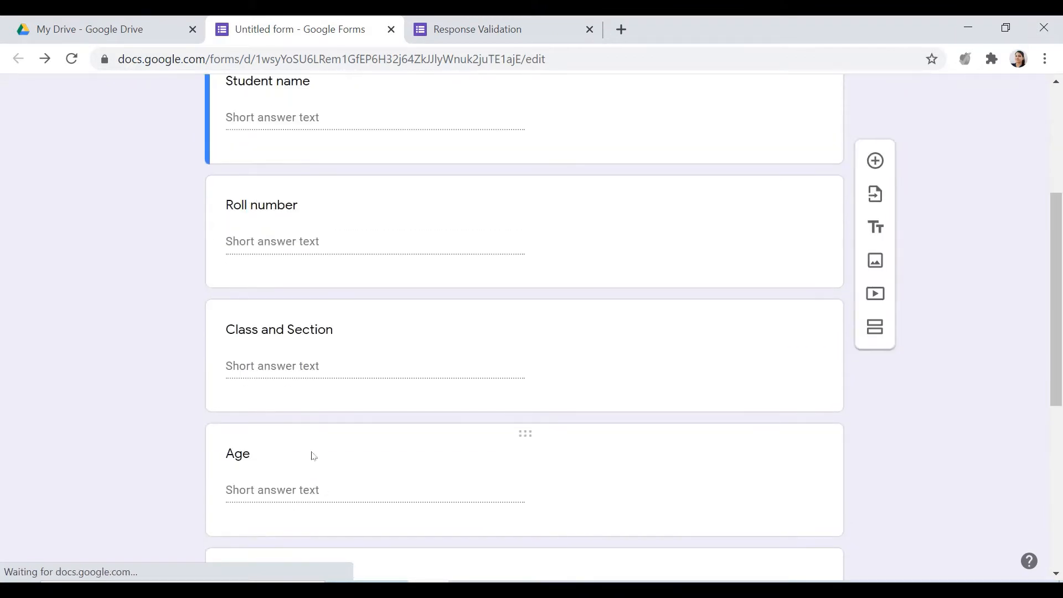
Restrict the Roll number answer to a number between 20 and 30 with the custom error text "you are not allowed"
left_click(305, 242)
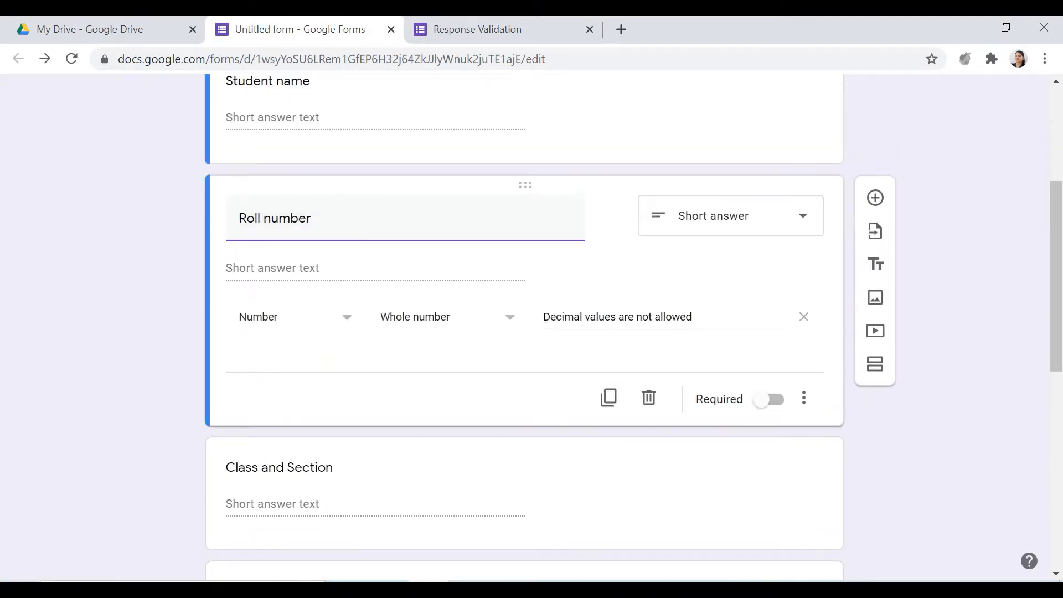
left_click(510, 318)
left_click(421, 336)
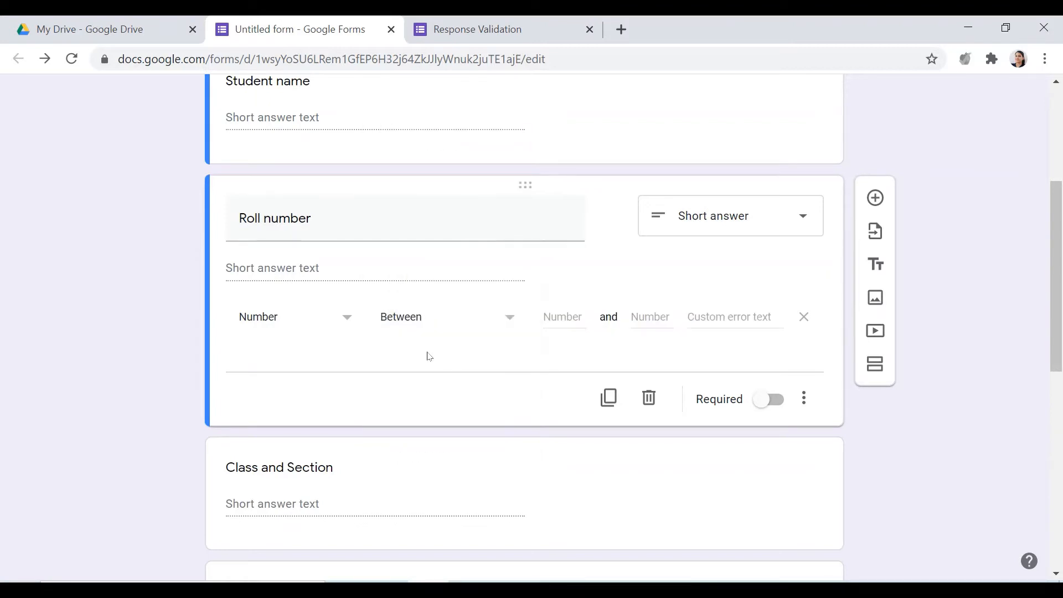
left_click(575, 325)
type("20")
left_click(661, 315)
type("30")
left_click(718, 317)
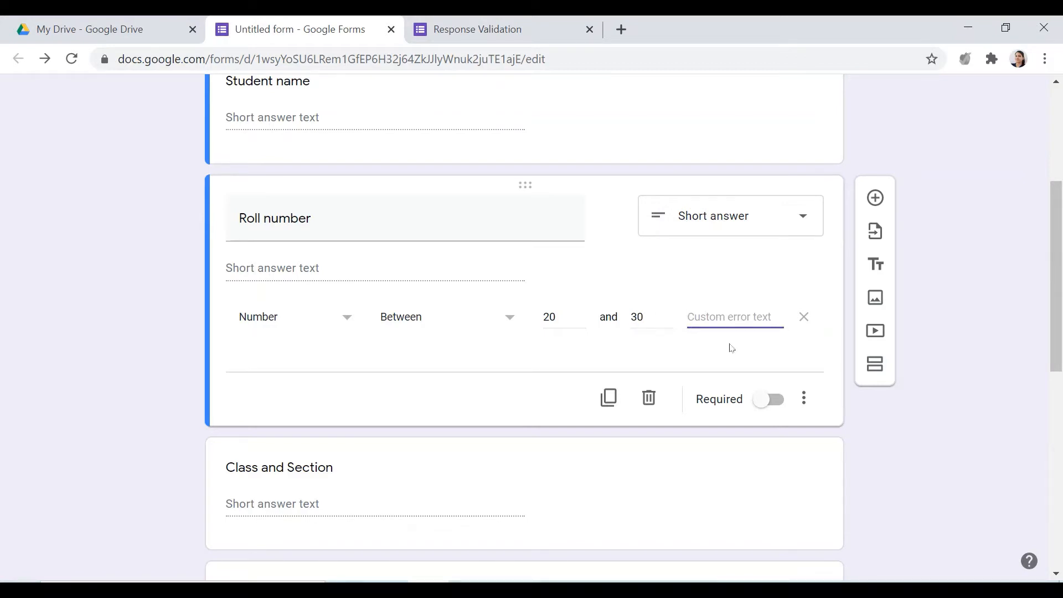
type("you are not allowed")
Reload the form preview and test the Roll number range with the answers 14 and 25
left_click(521, 31)
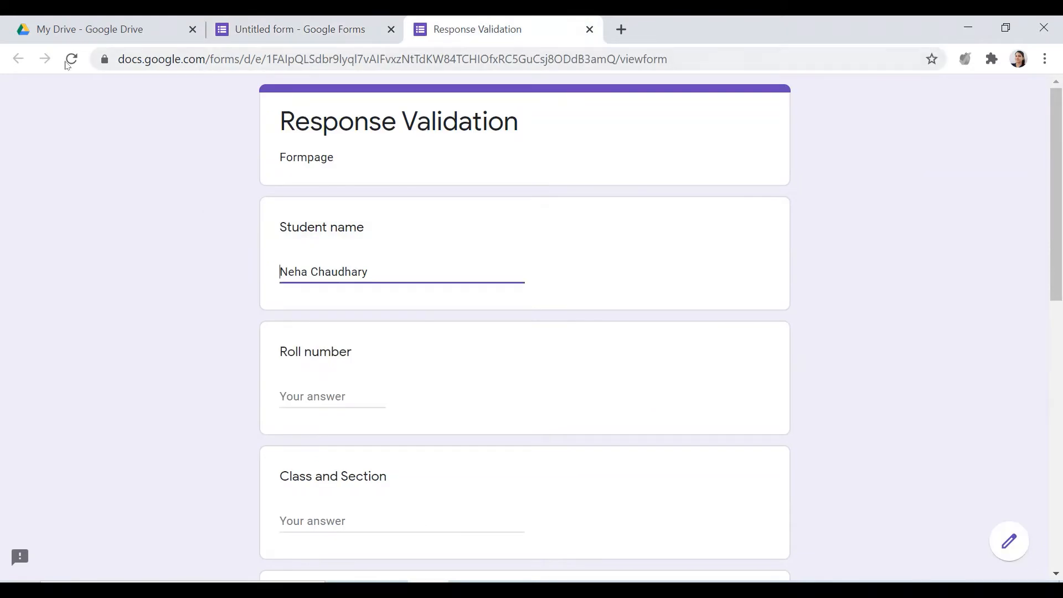
left_click(71, 58)
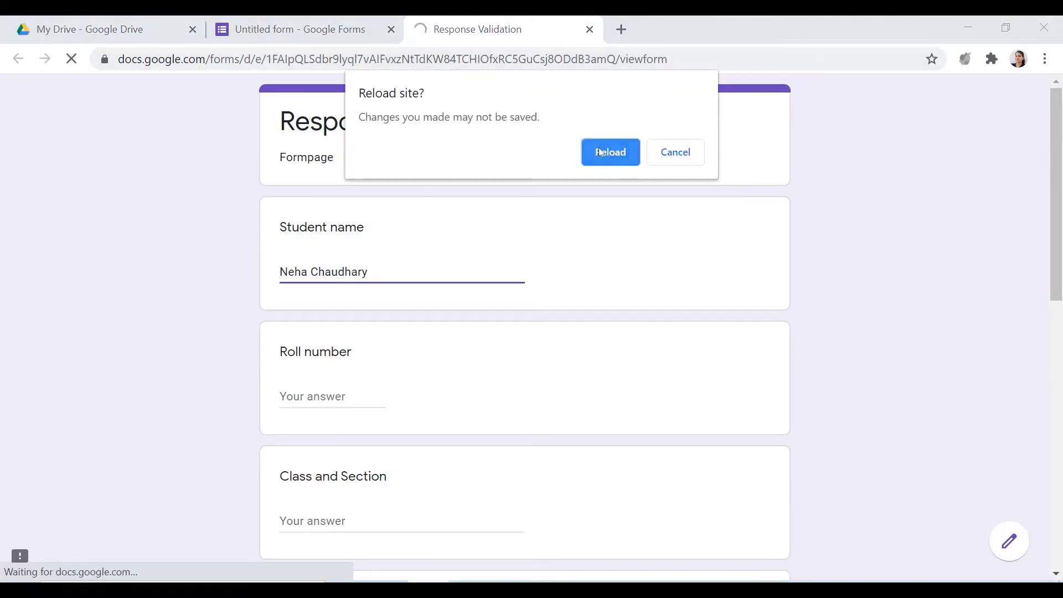
left_click(601, 152)
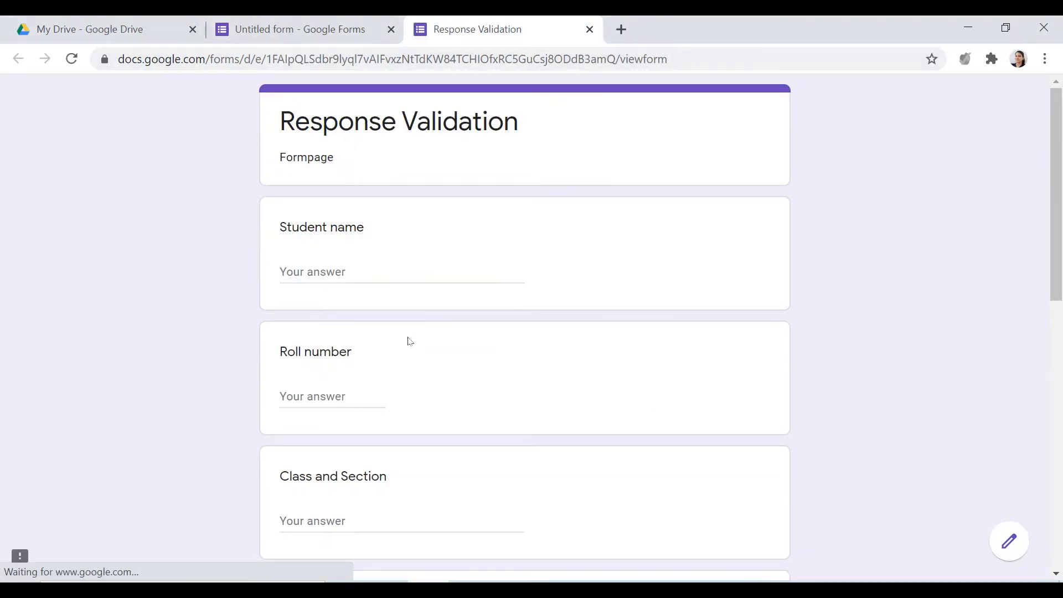
scroll(388, 339, "down", 3)
left_click(334, 228)
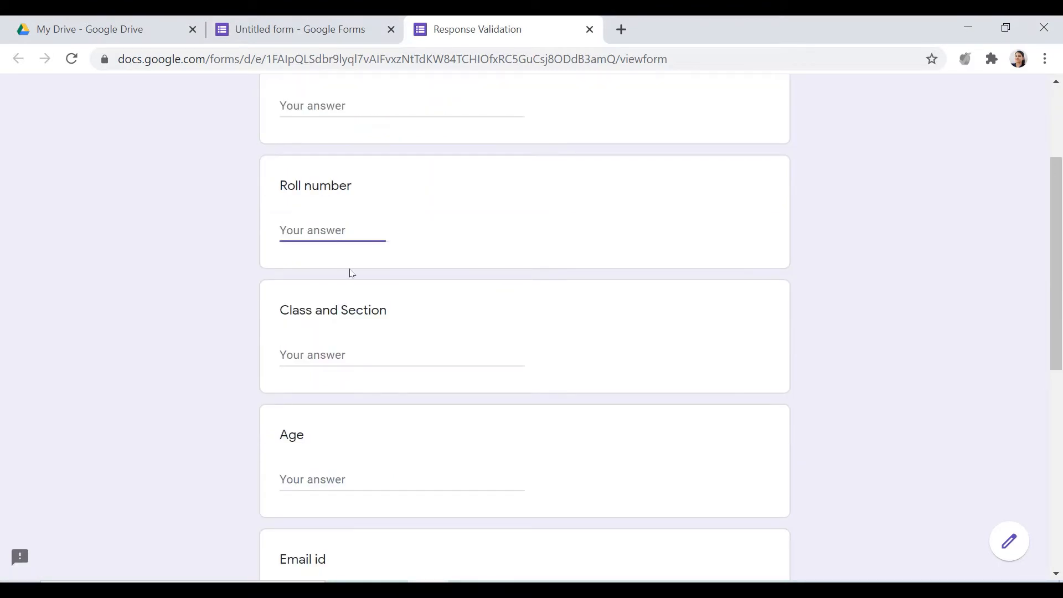
type("14")
left_click(349, 270)
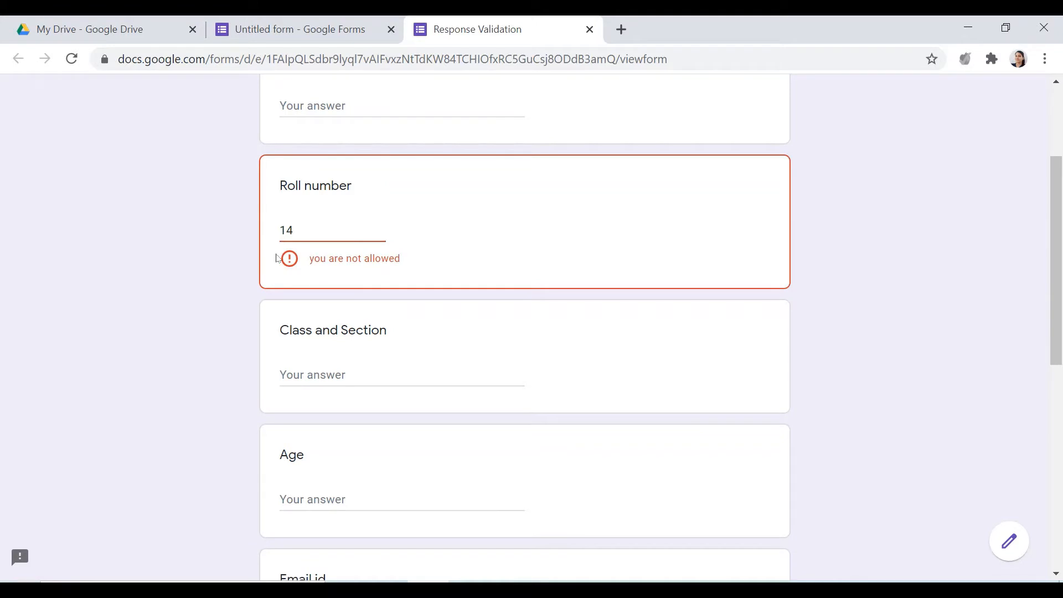
left_click_drag(297, 230, 198, 245)
type("25")
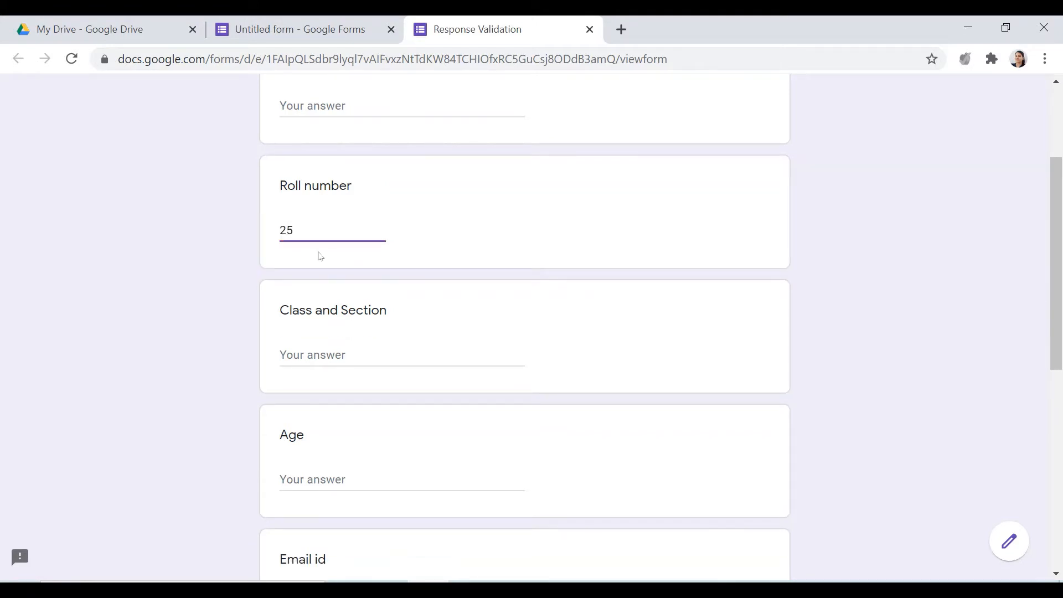
Close the preview and set the Roll number validation to Whole number with the custom error text "these are not valid roll number"
left_click(590, 29)
left_click(613, 180)
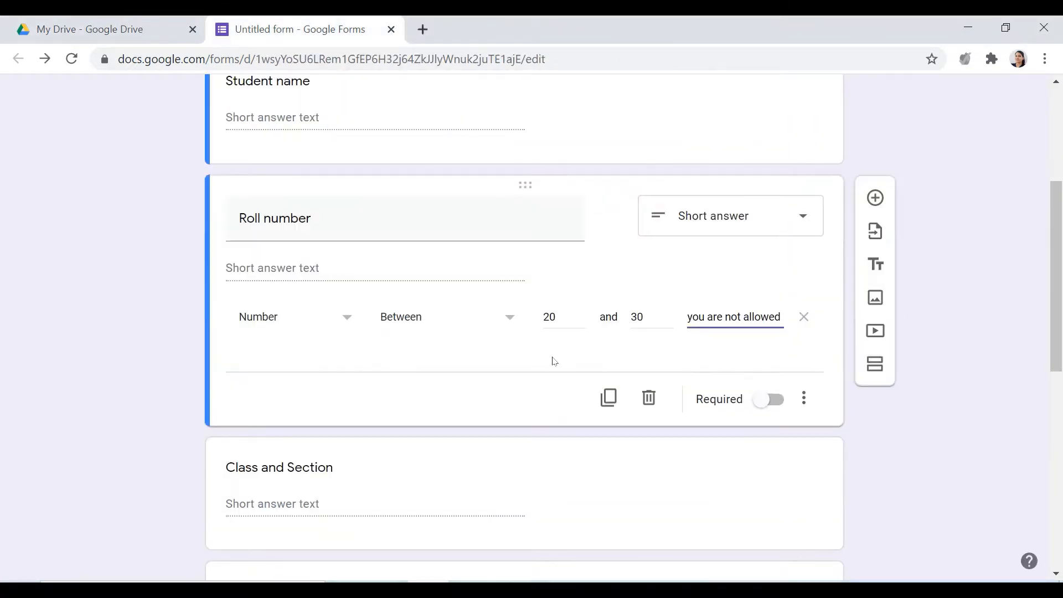
left_click(510, 332)
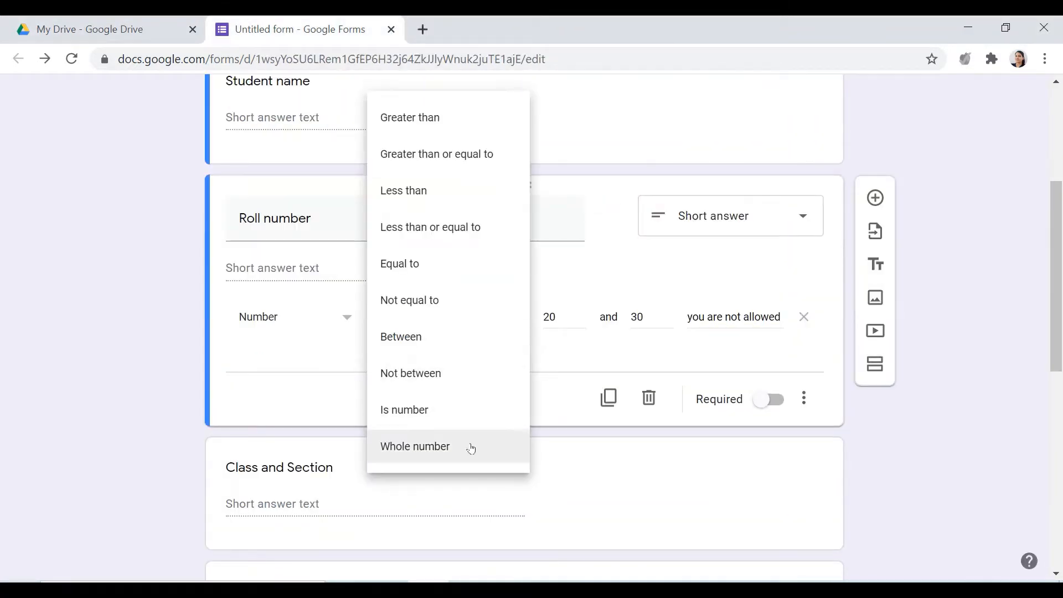
left_click(435, 446)
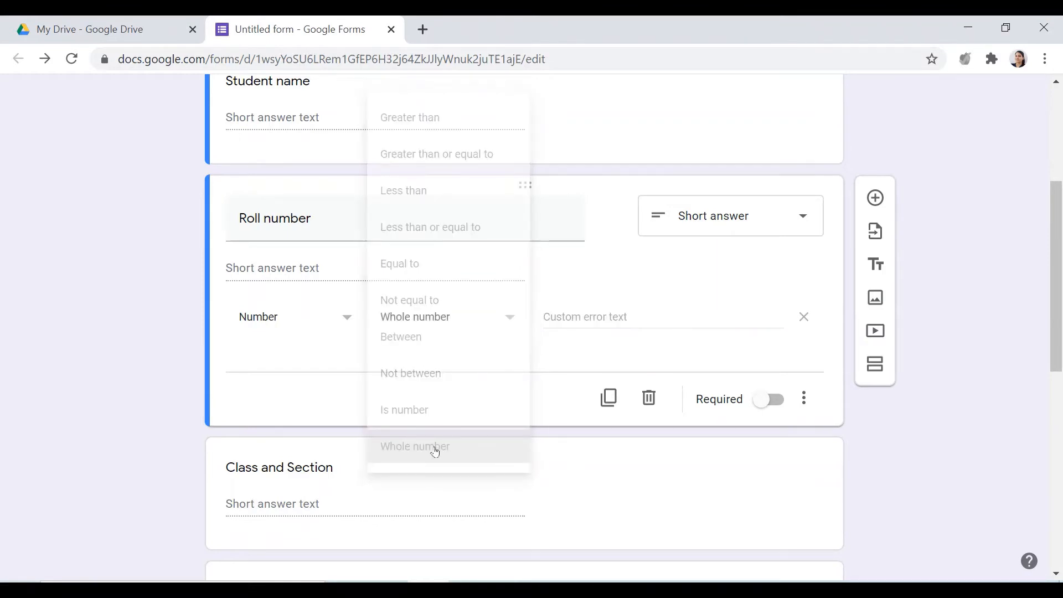
left_click(581, 324)
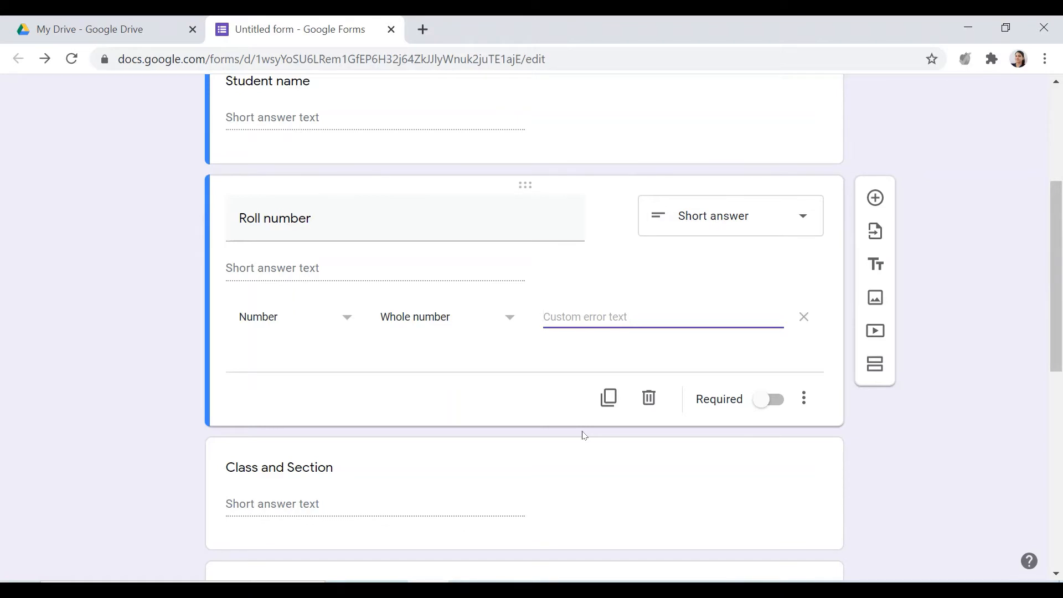
type("these are not valid roll number")
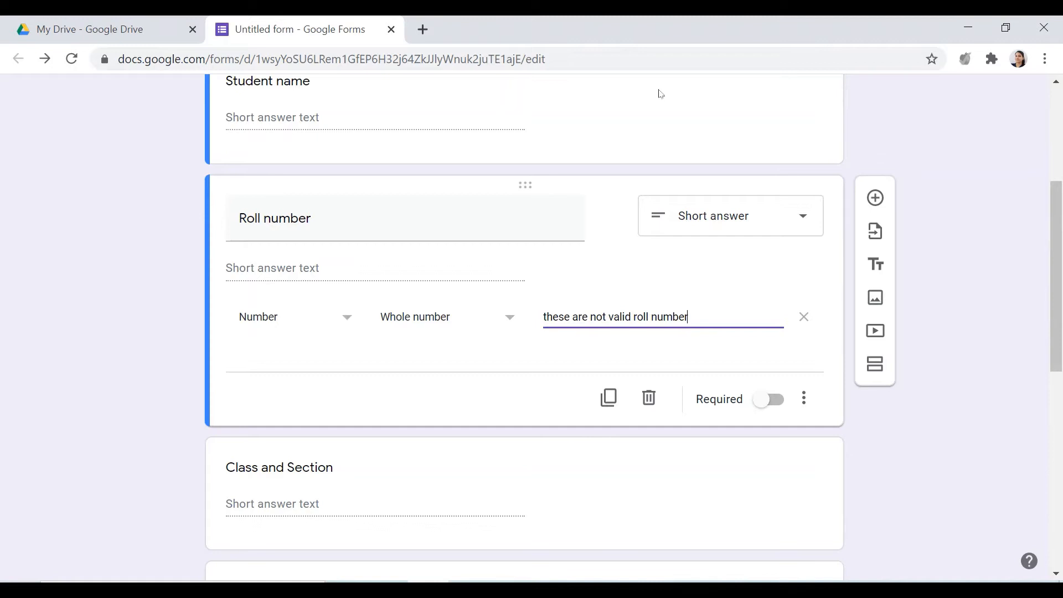
Preview the form again and enter 45 as the Roll number answer
scroll(658, 90, "up", 5)
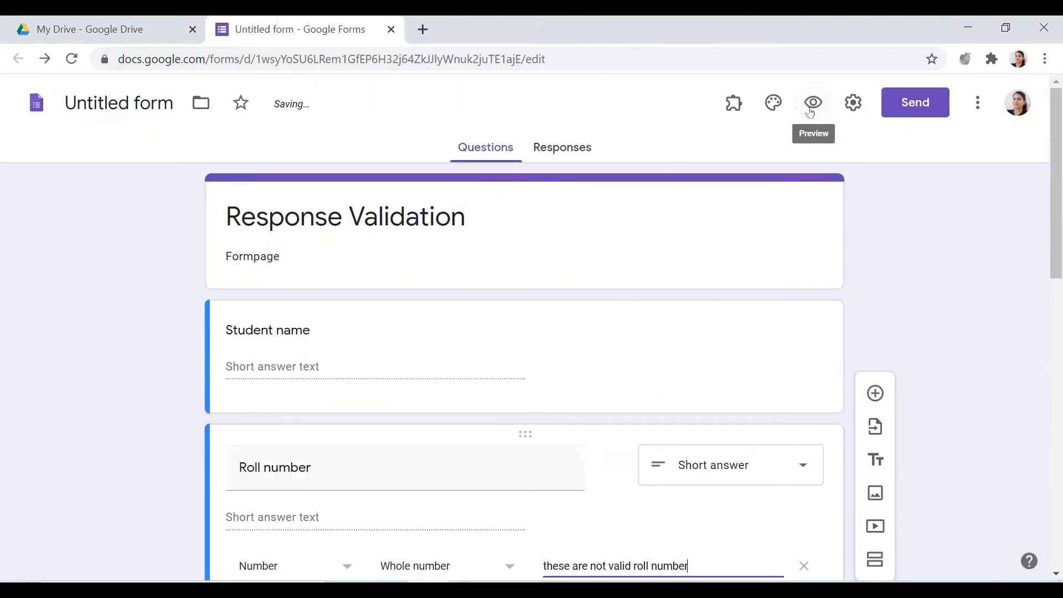
left_click(812, 102)
scroll(368, 384, "down", 5)
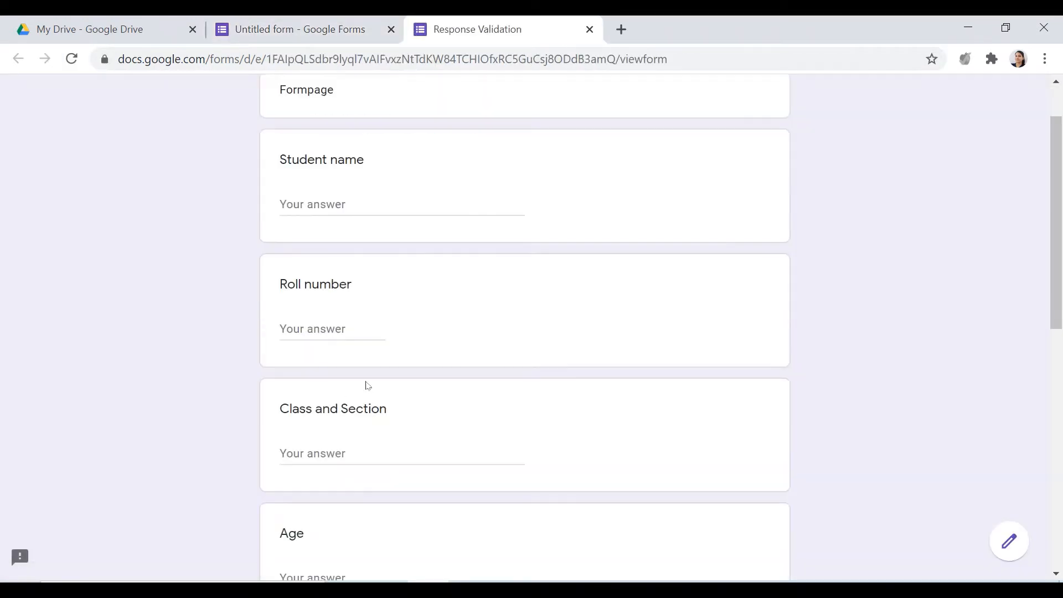
left_click(325, 146)
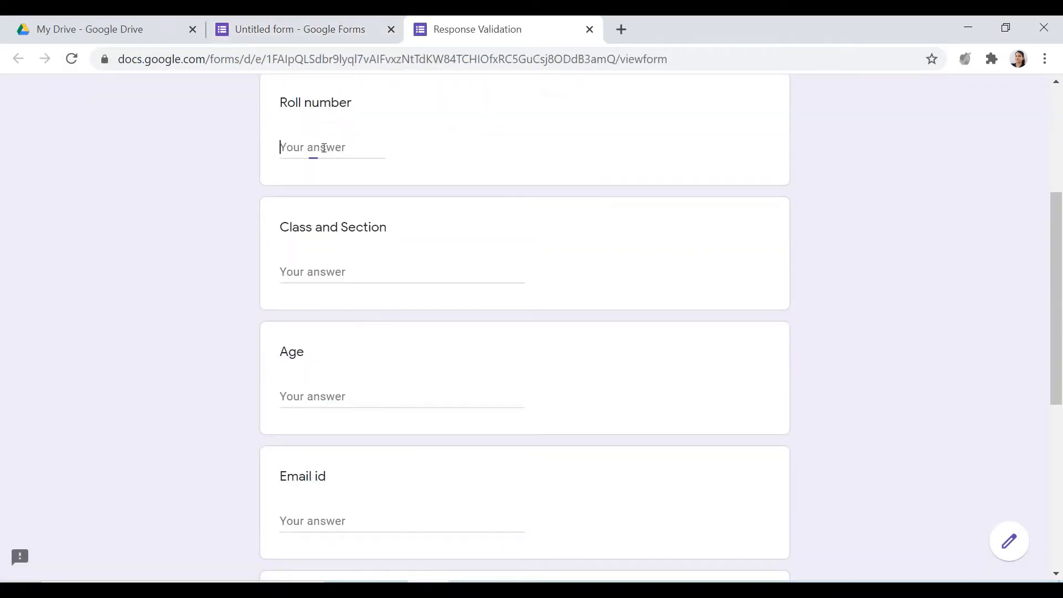
type("45")
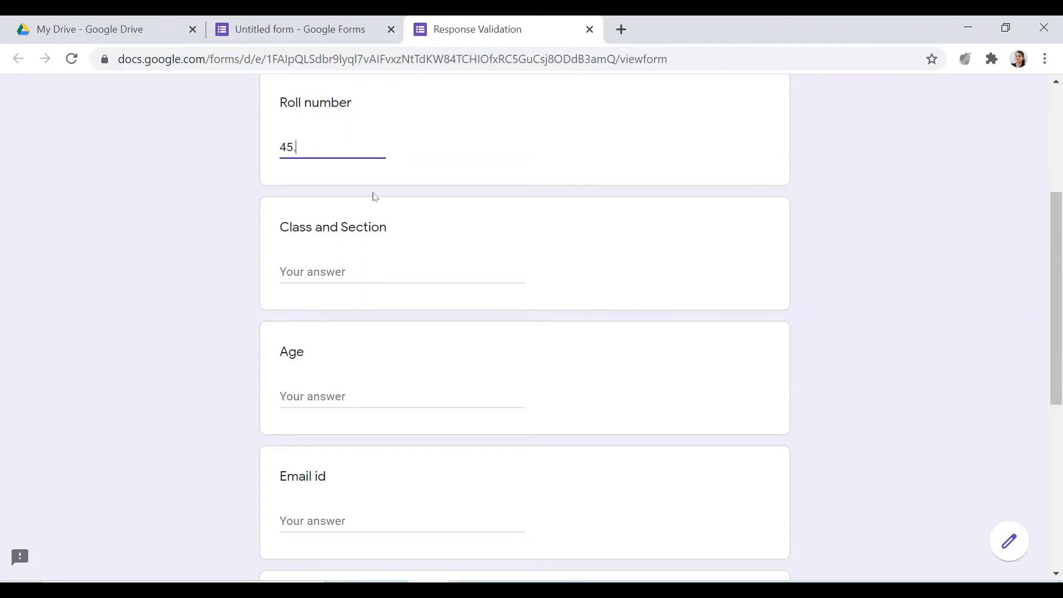
type(".9")
Test the whole number rule with the Roll number answers 45.9 and 45/4, and restore the answer to 45
key("BackSpace")
key("BackSpace")
type("/4")
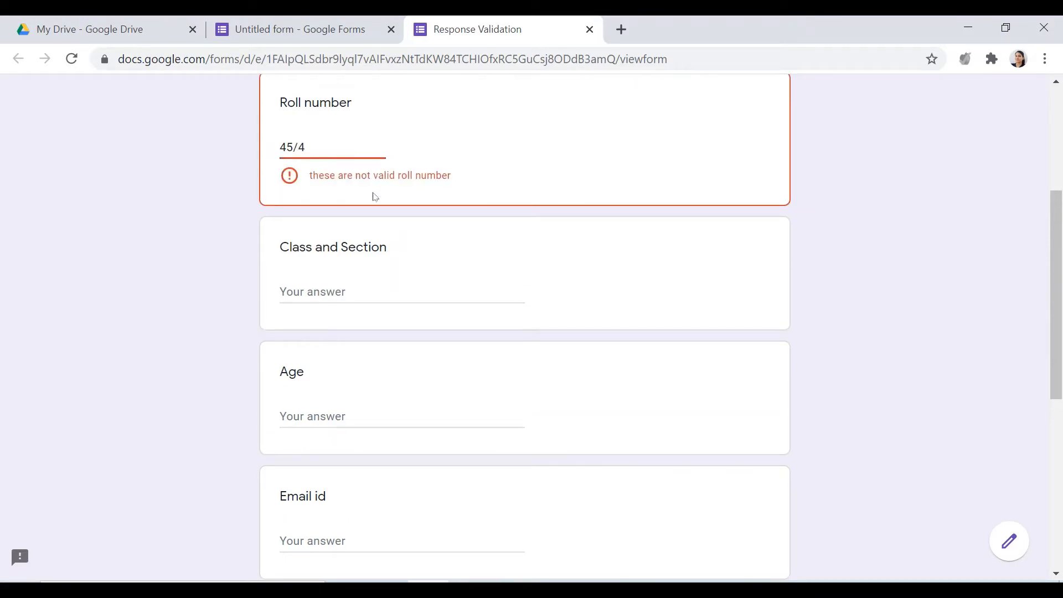
key("BackSpace")
key("BackSpace")
key("BackSpace")
key("BackSpace")
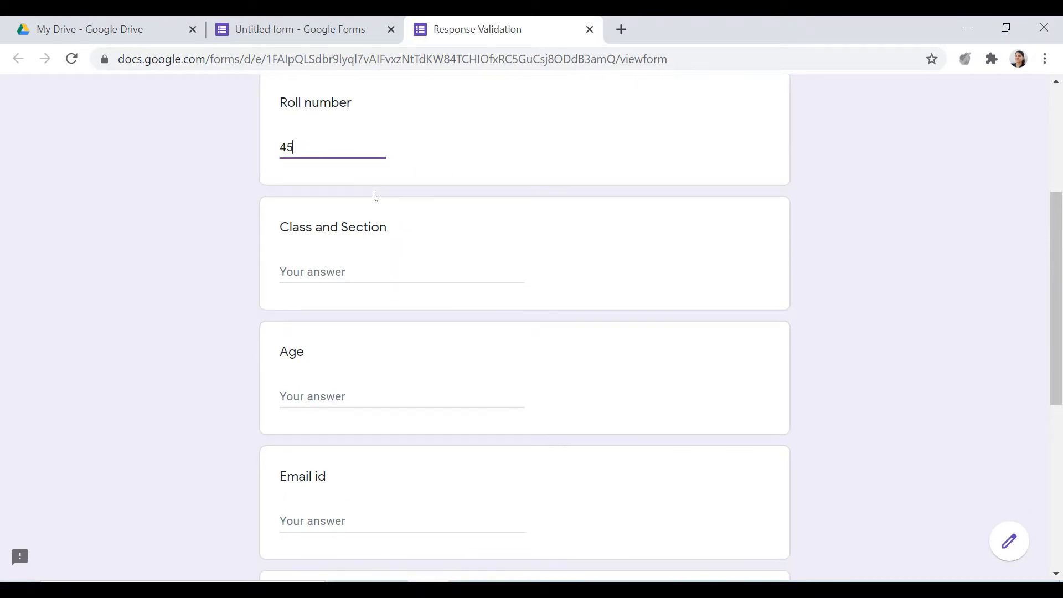
Return to the form editor and set the Class and Section question's response validation to Regular expression, Matches
left_click(278, 39)
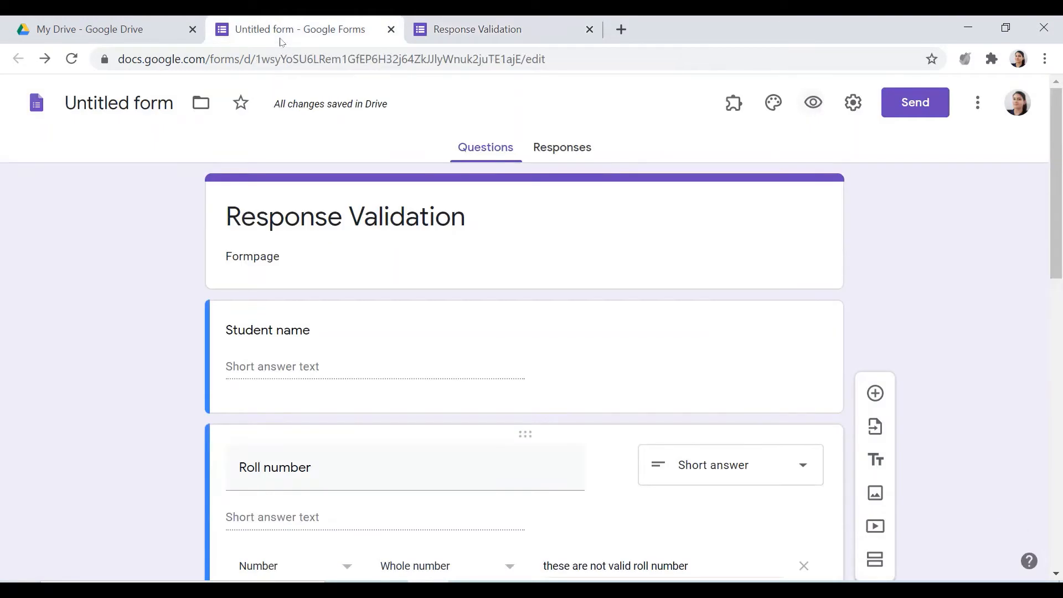
scroll(342, 413, "down", 5)
scroll(348, 427, "down", 3)
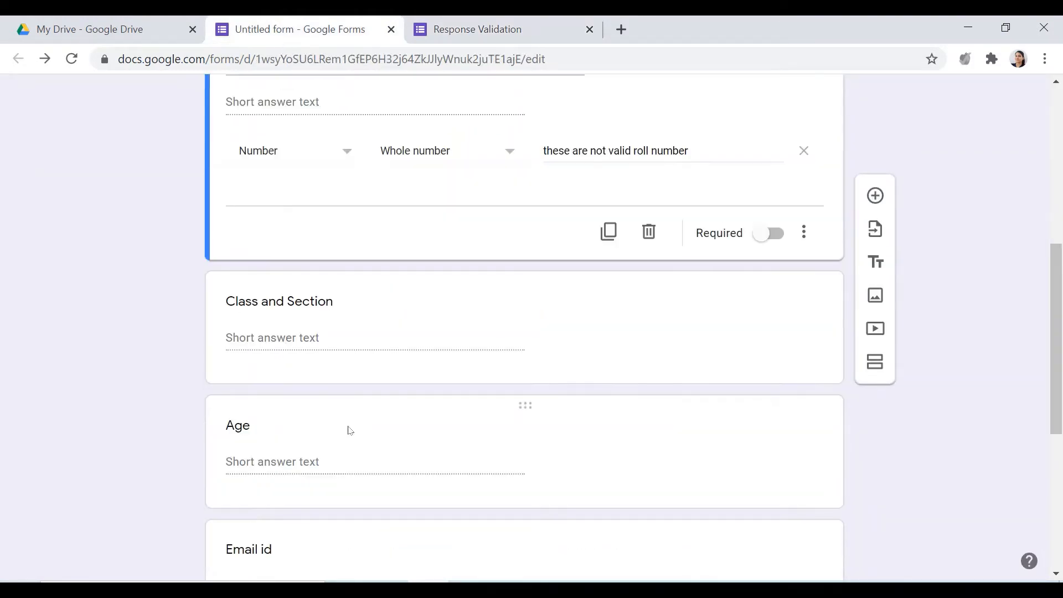
left_click(311, 341)
scroll(304, 384, "down", 2)
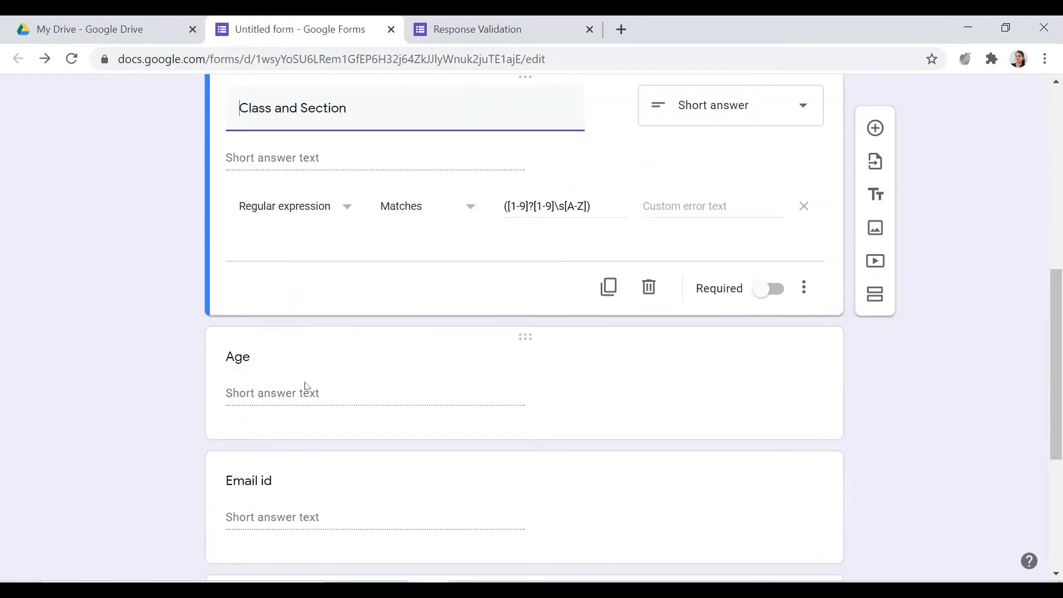
scroll(307, 216, "up", 2)
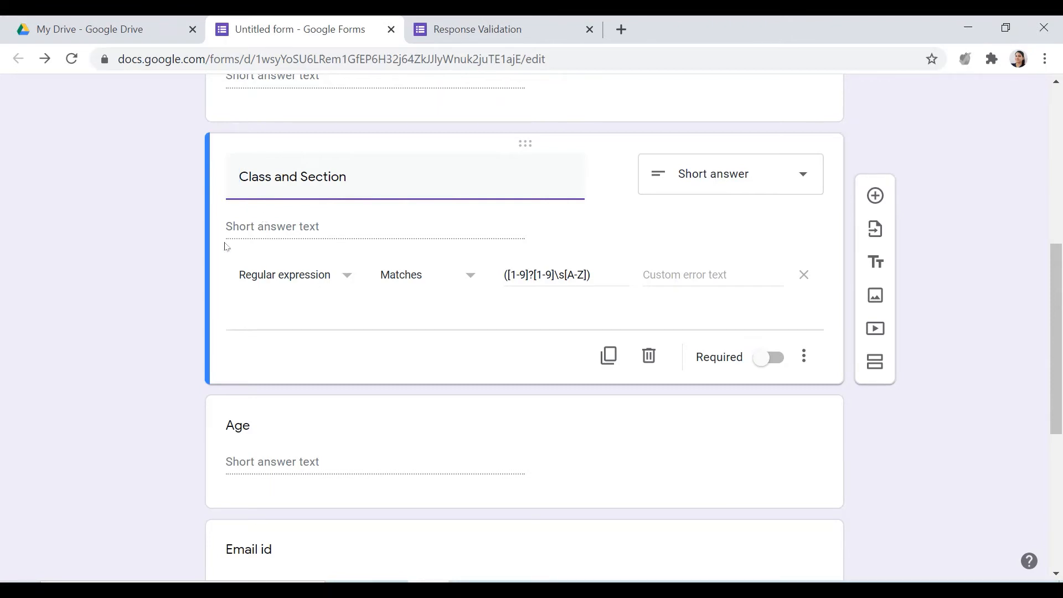
left_click(348, 275)
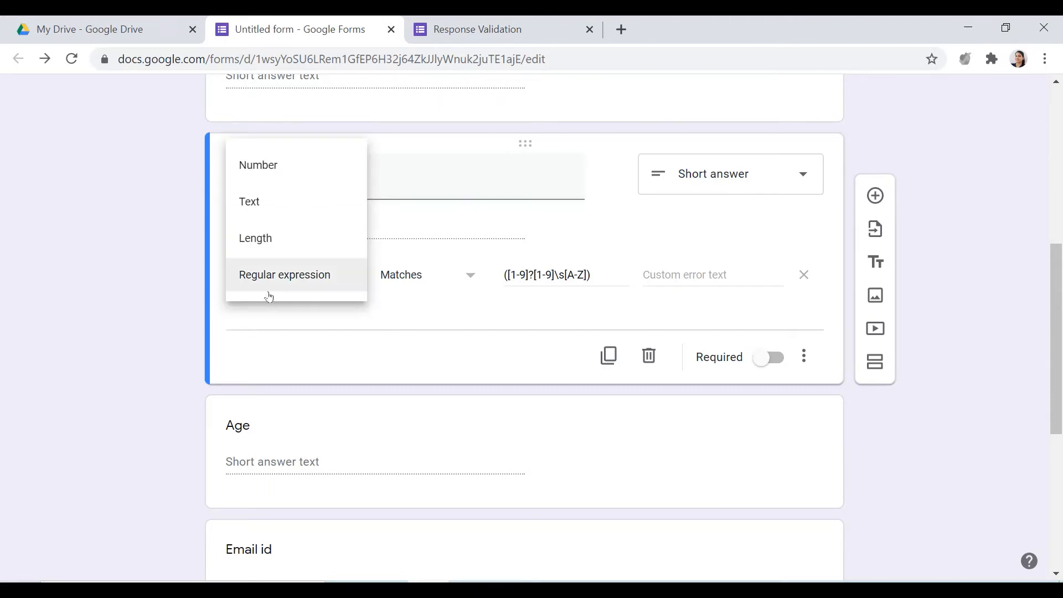
left_click(331, 275)
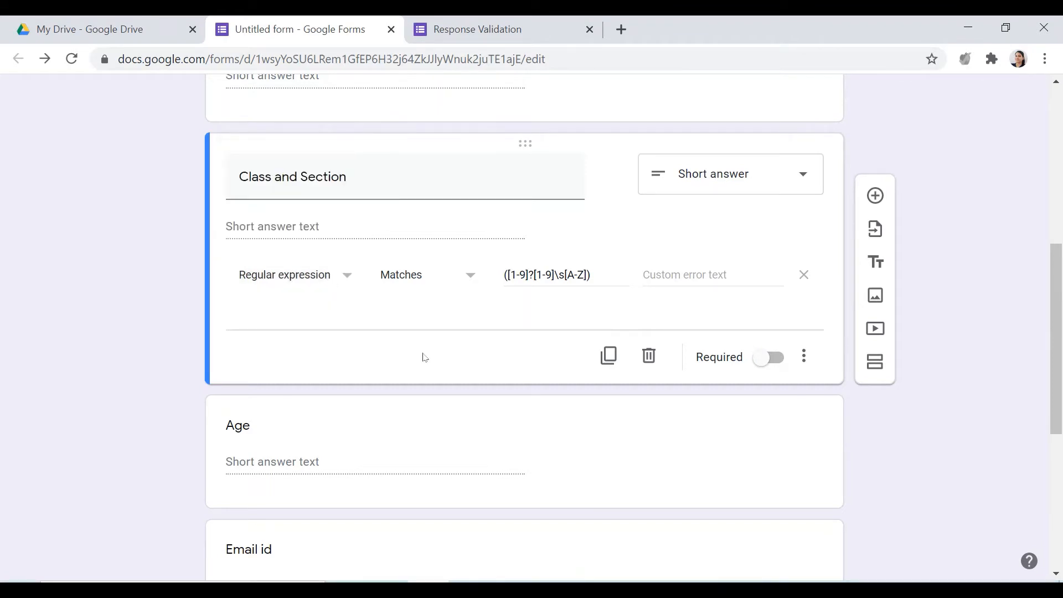
left_click(470, 277)
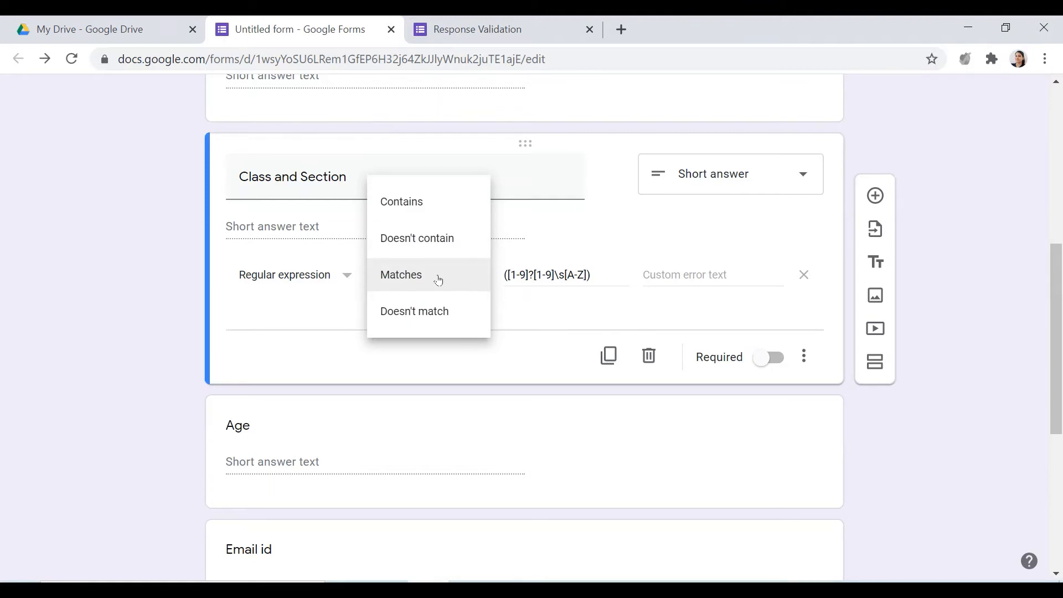
left_click(420, 279)
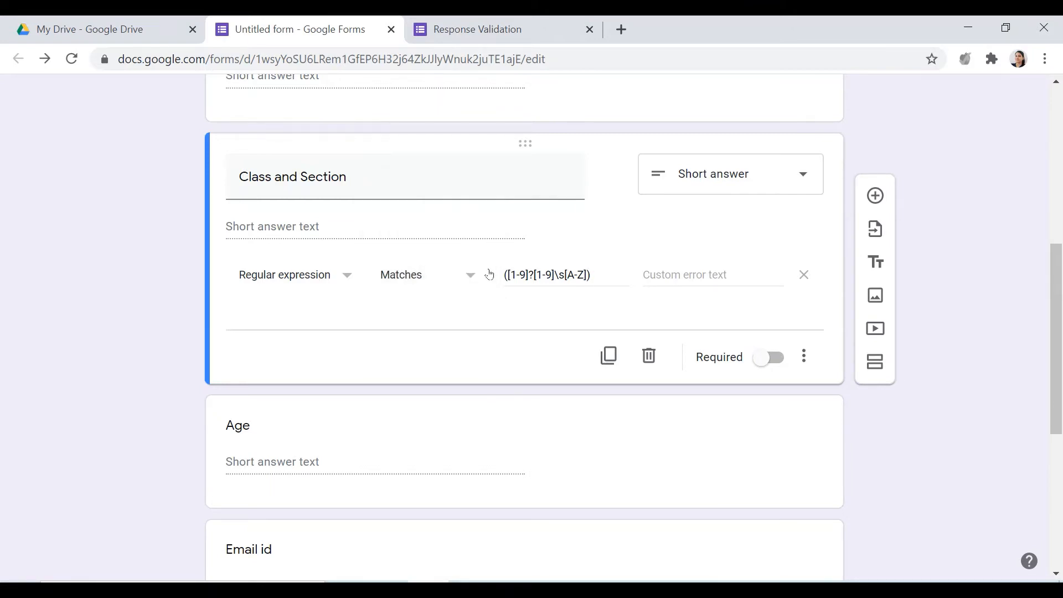
Examine the parts of the Class and Section pattern: the two digit ranges, the optional marker, the space and the letter range
left_click_drag(600, 273, 501, 275)
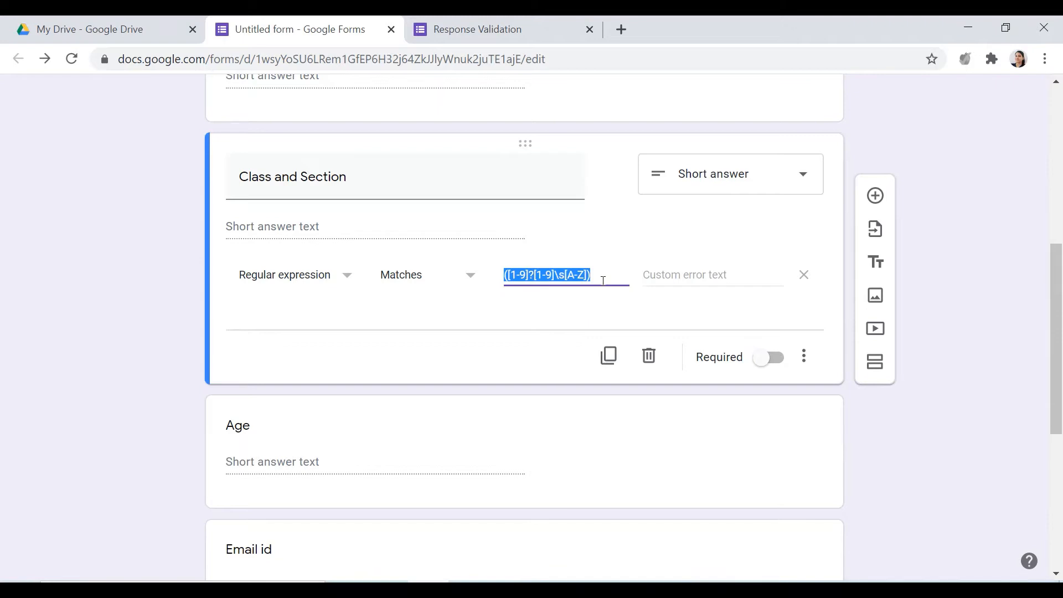
left_click(603, 278)
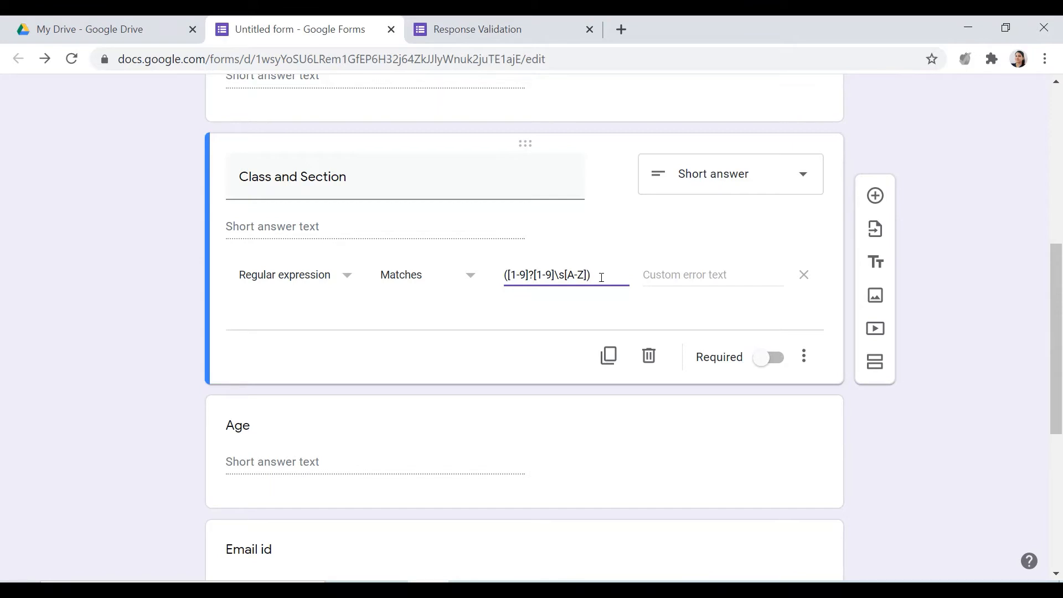
left_click_drag(602, 276, 502, 277)
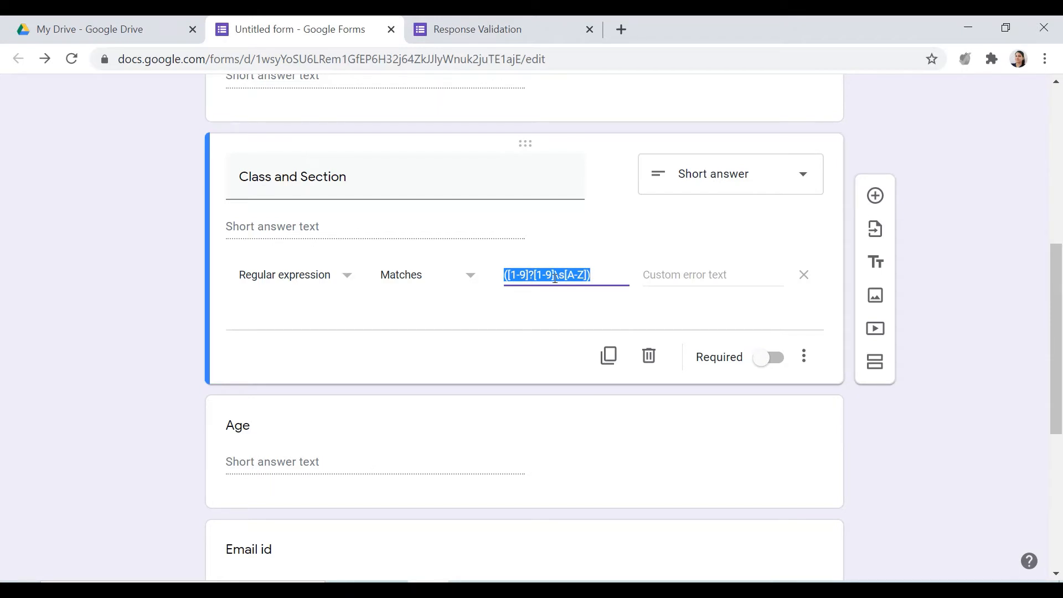
left_click(553, 280)
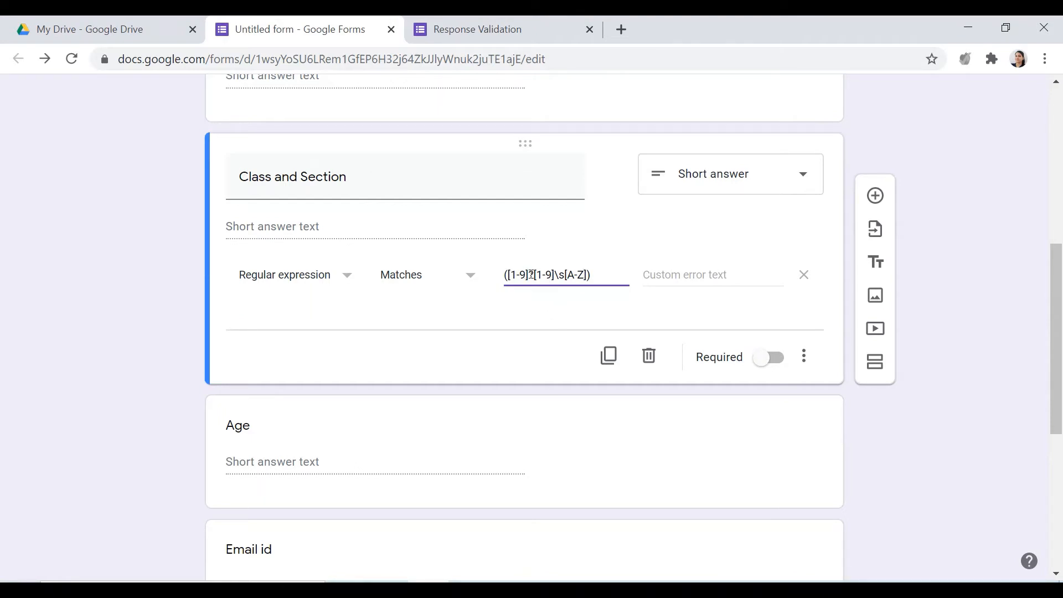
left_click_drag(529, 275, 509, 275)
left_click(531, 275)
left_click_drag(526, 275, 548, 276)
left_click(536, 288)
key("ctrl+z")
left_click_drag(551, 274, 536, 276)
left_click(545, 293)
left_click(557, 275)
left_click(584, 275)
Enter "proper format is 23 A" as the custom error text of the Class and Section question
left_click(650, 268)
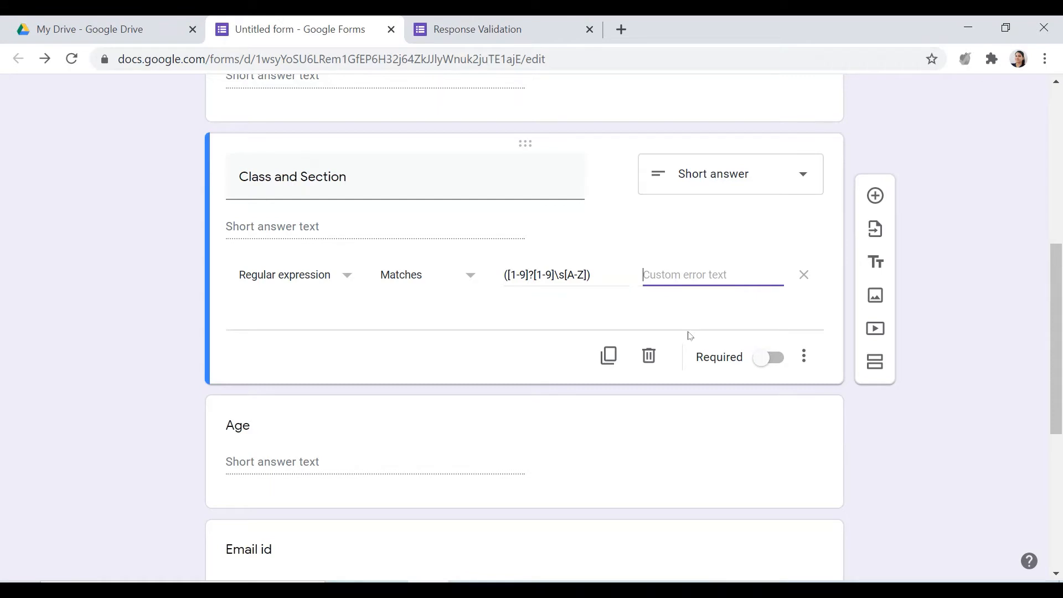
type("proper format is 23")
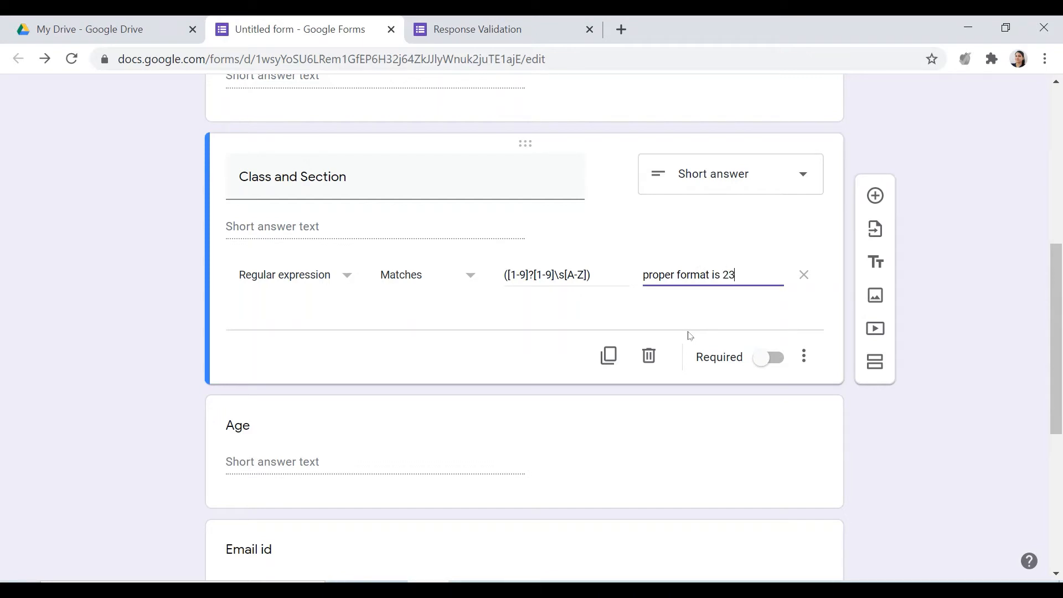
type(" A")
Remove the question mark between the two digit ranges of the Class and Section pattern, leaving ([1-9][1-9]\s[A-Z])
double_click(533, 275)
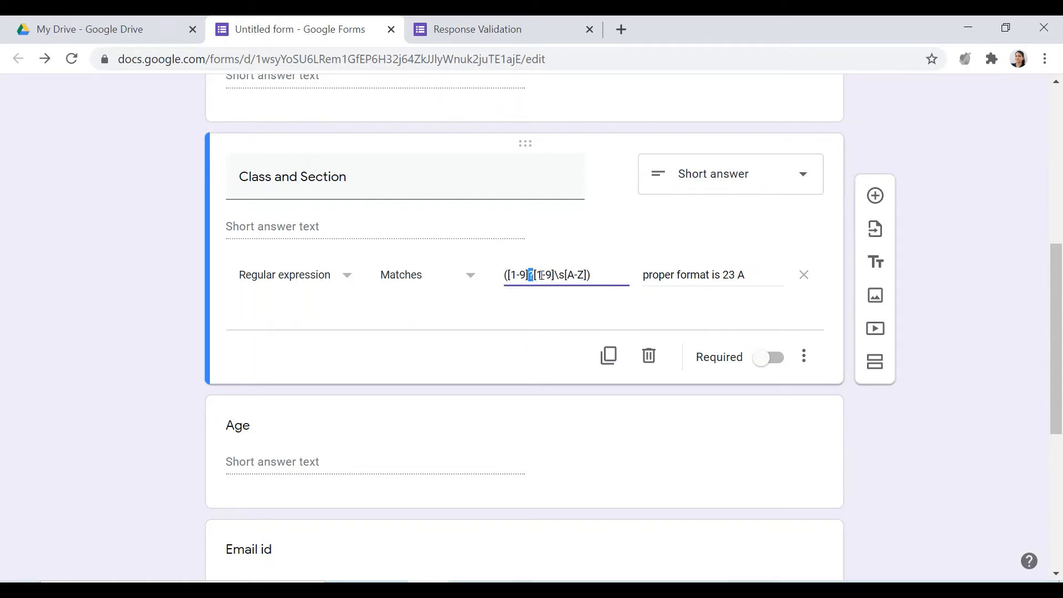
left_click_drag(552, 275, 537, 276)
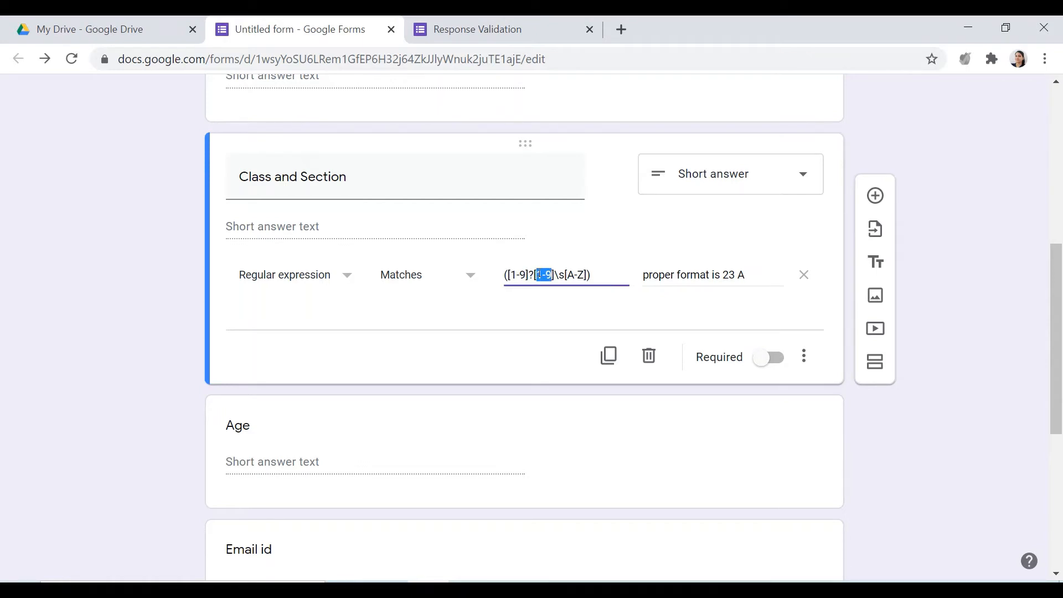
left_click(533, 275)
key("BackSpace")
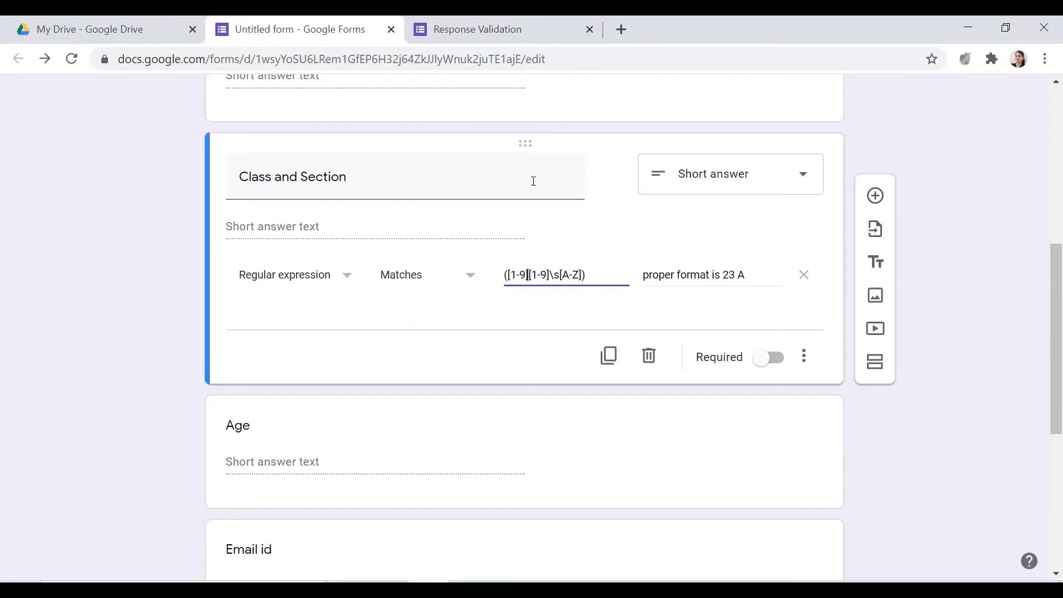
Reload the form preview with the changed pattern and check it against the rule in the form editor
left_click(512, 29)
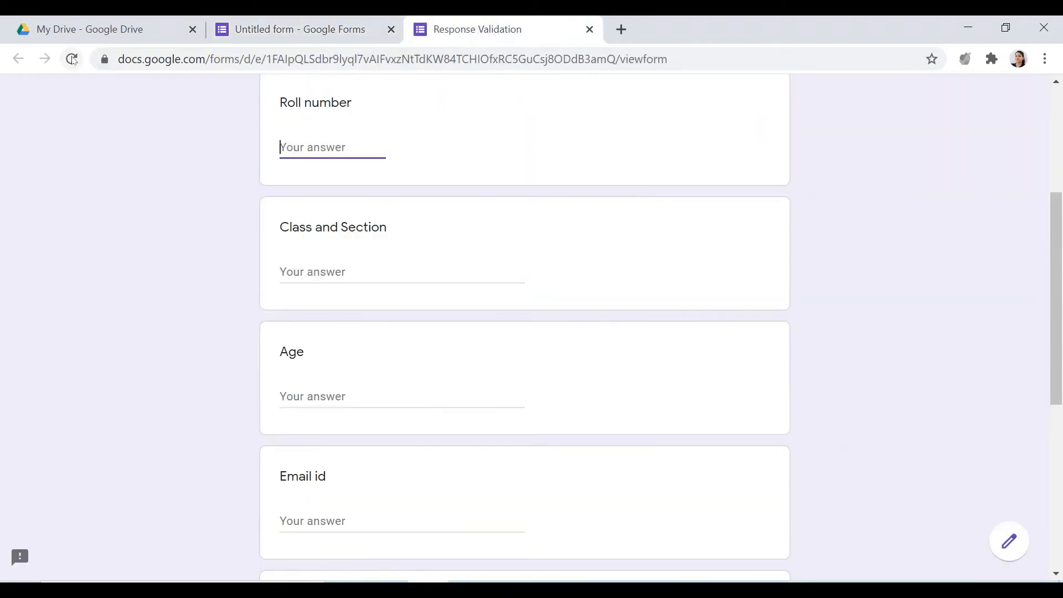
left_click(71, 59)
left_click(622, 154)
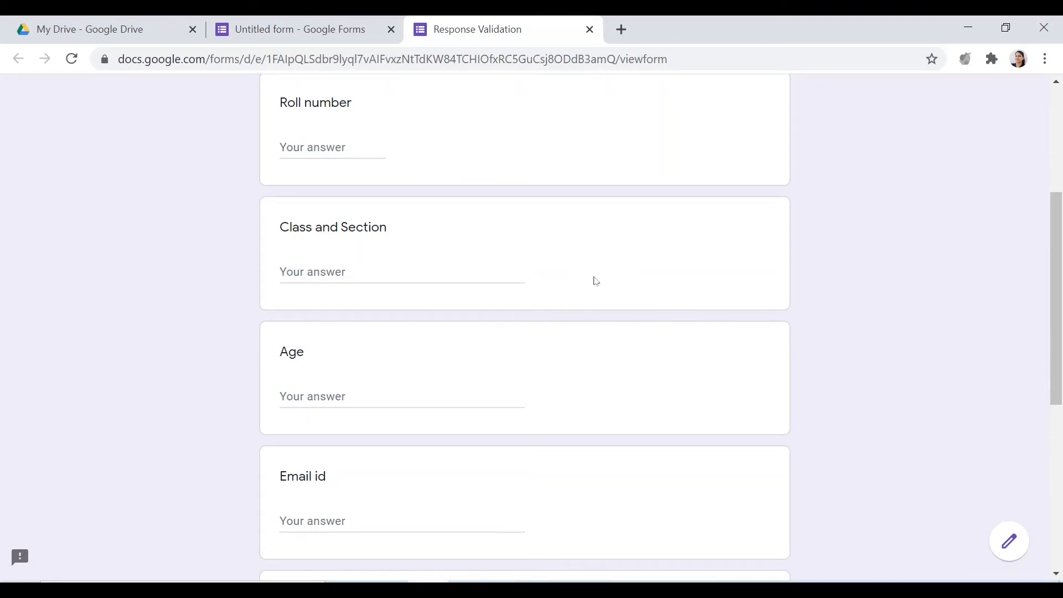
key("ctrl+shift+Tab")
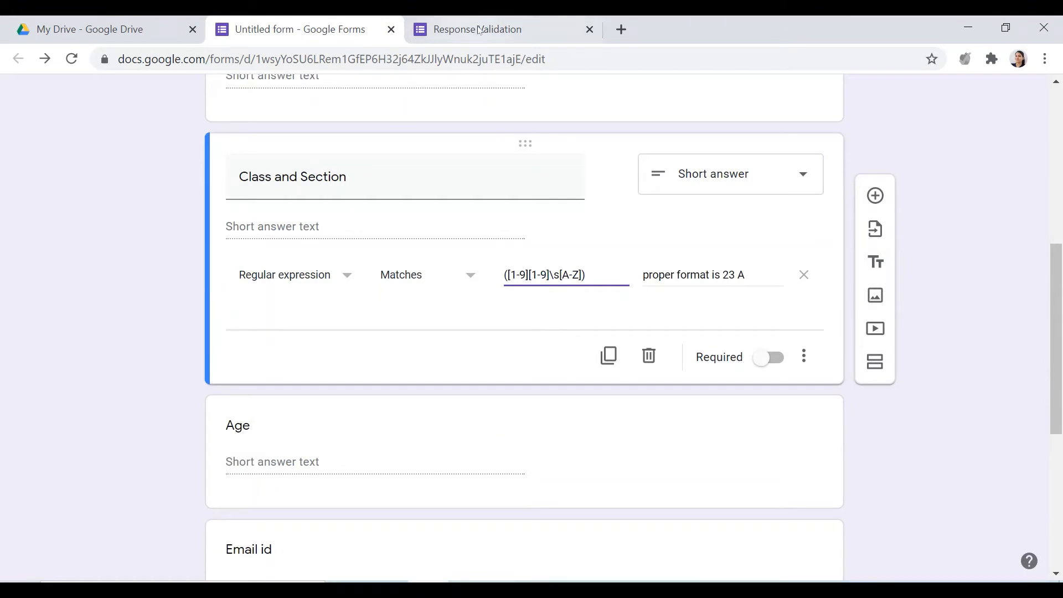
key("ctrl+Tab")
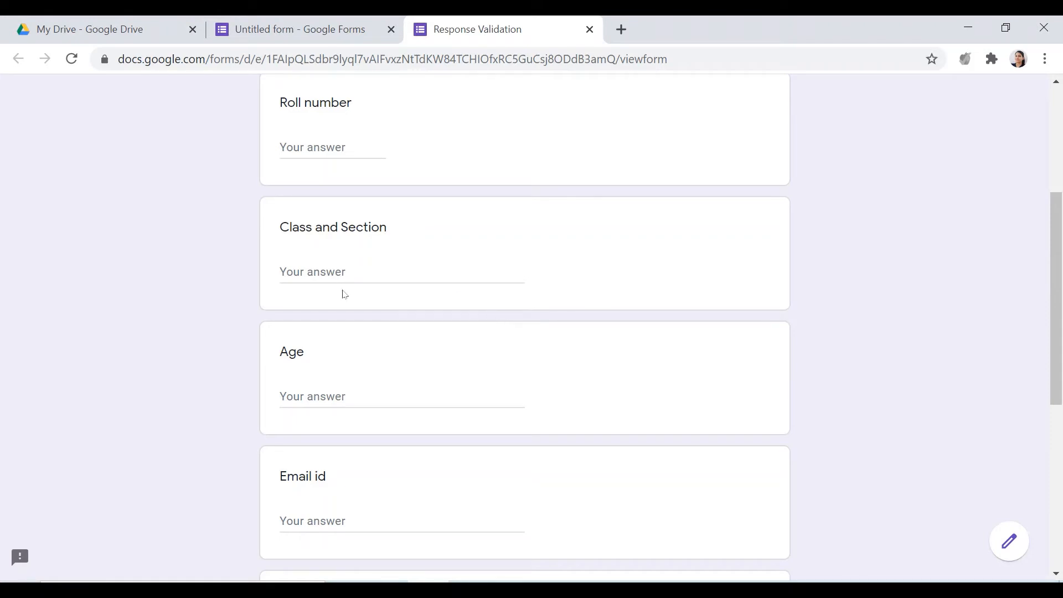
Test the two-digit pattern in the preview by answering Class and Section with "3 A"
left_click(350, 274)
left_click(348, 41)
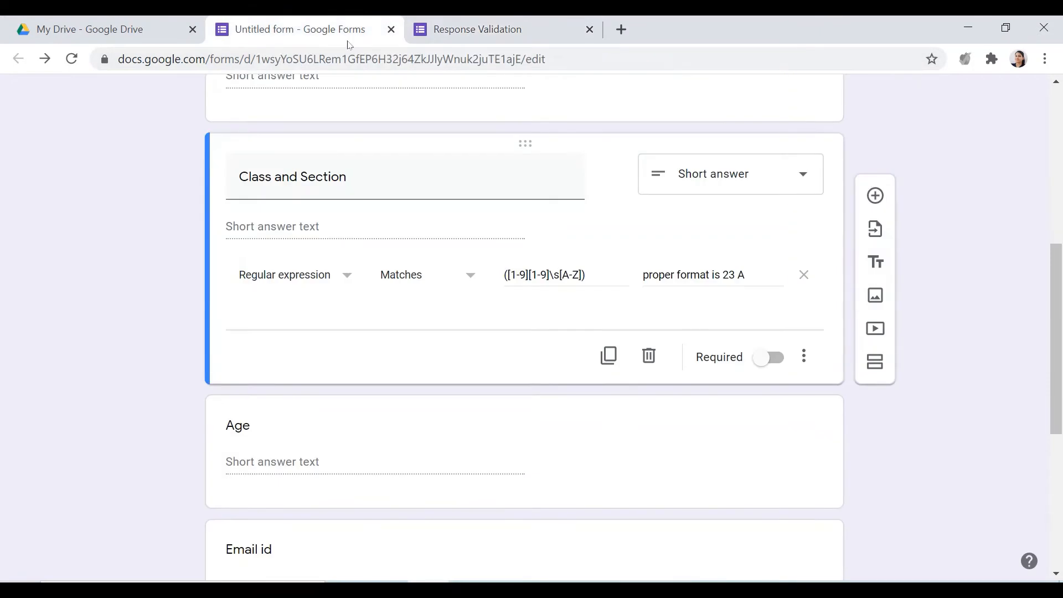
left_click(494, 39)
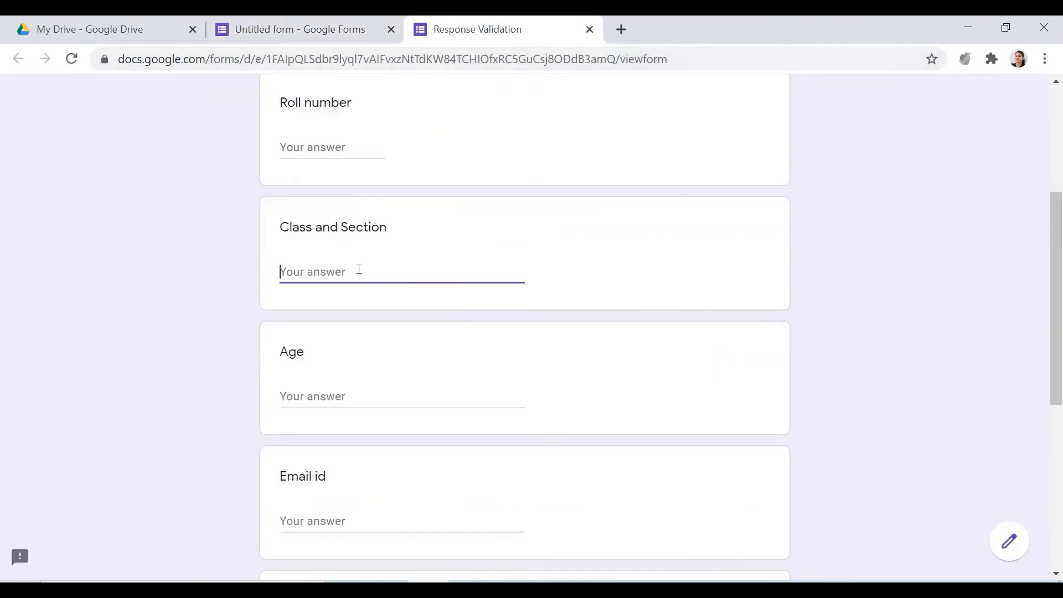
type("3 A")
left_click(391, 343)
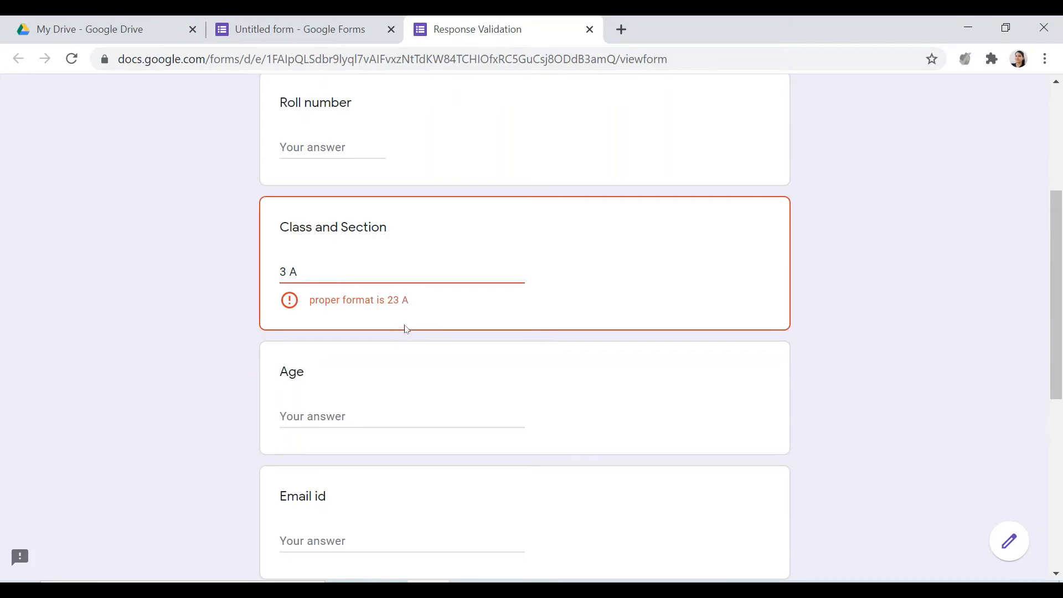
left_click_drag(408, 300, 388, 300)
left_click(380, 322)
Restore the question mark after the first digit range of the Class and Section pattern and reload the form preview
left_click(310, 29)
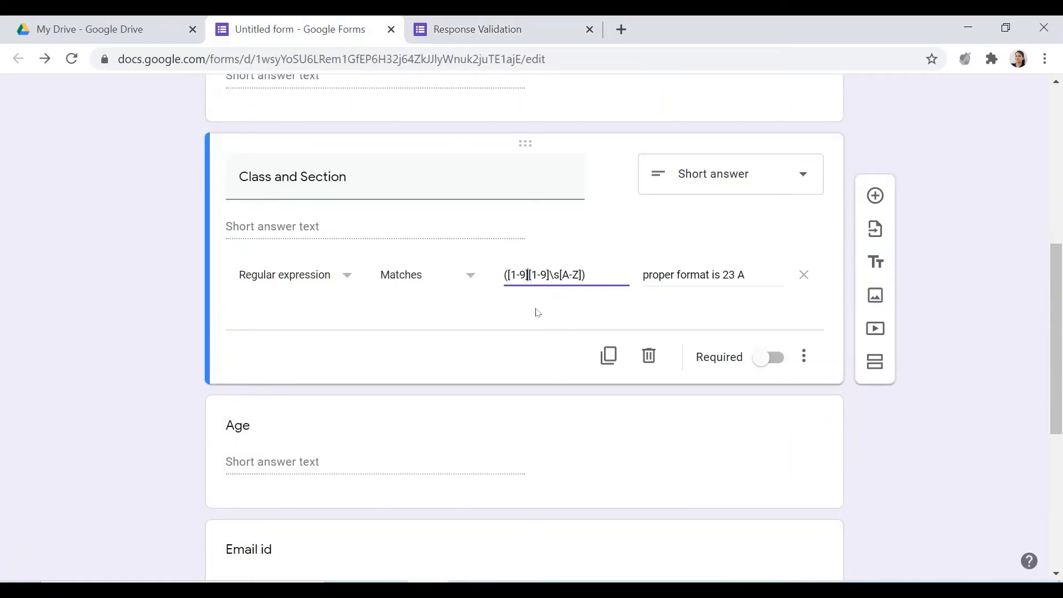
type("?")
left_click(527, 38)
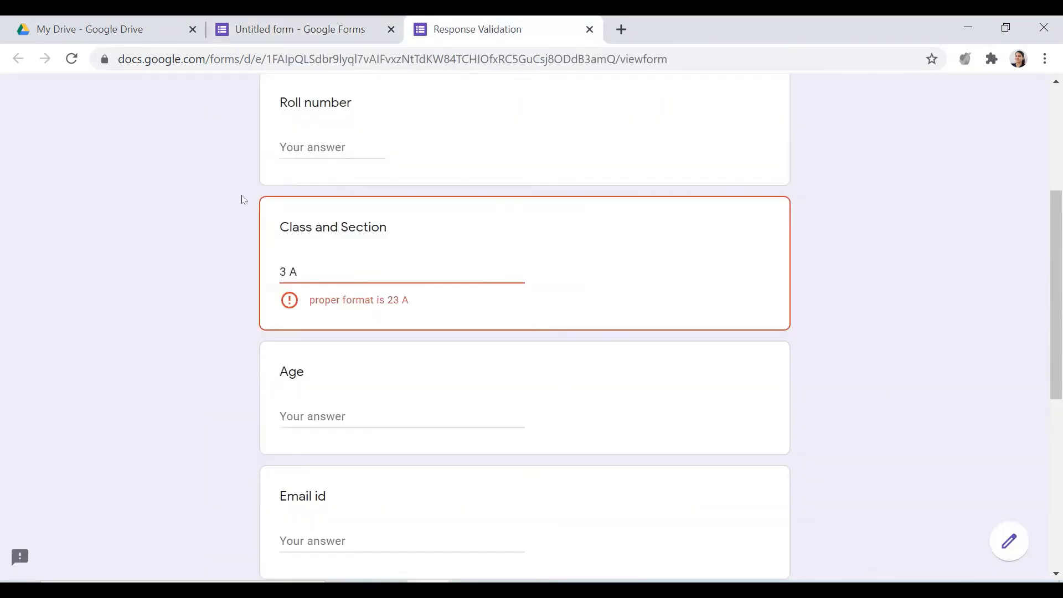
key("F5")
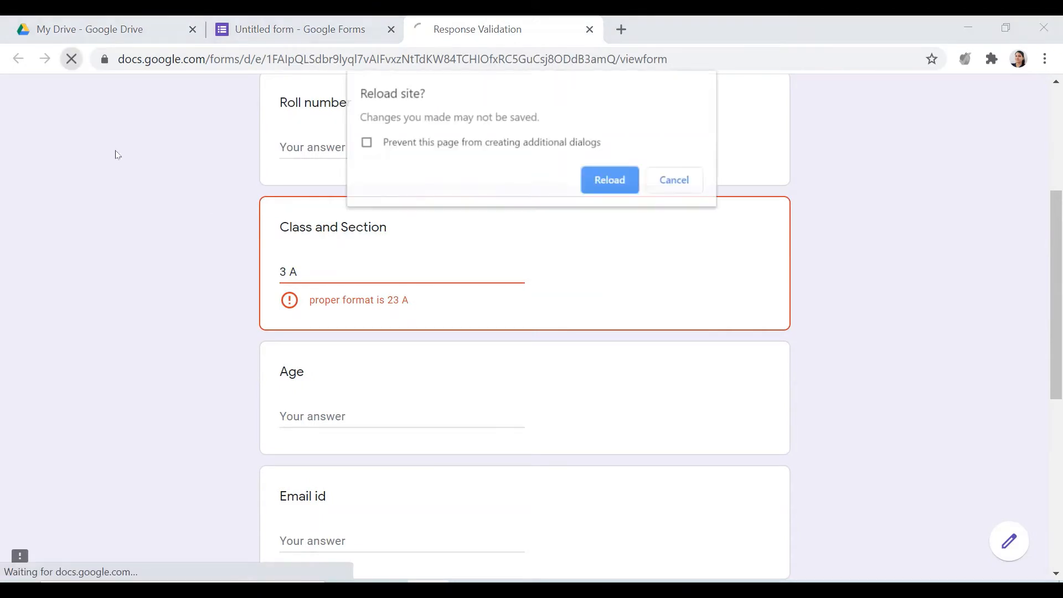
left_click(623, 185)
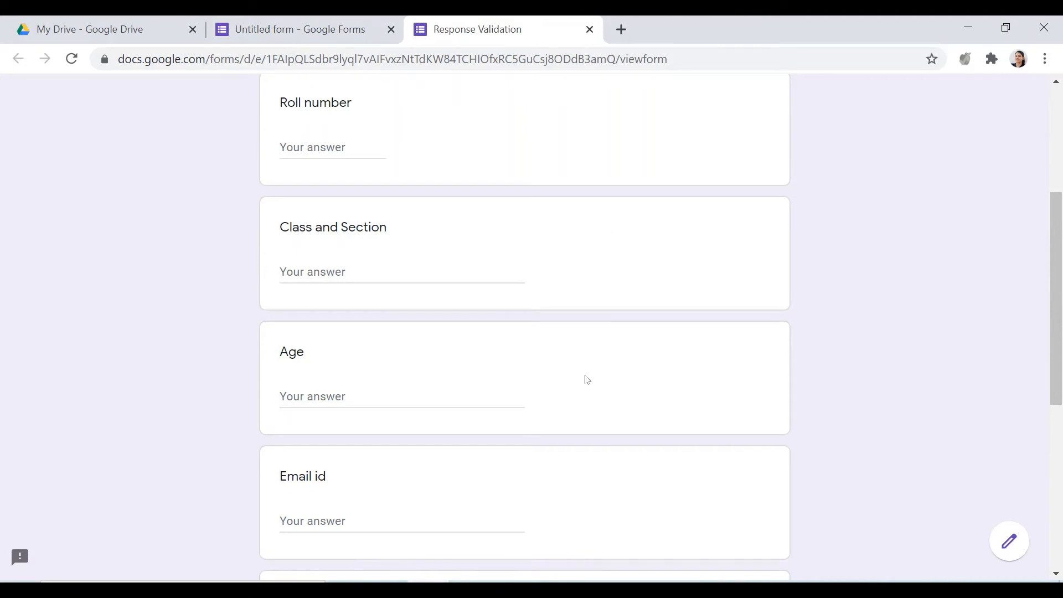
Test the optional first digit by answering Class and Section with "2 A" and "12 A"
left_click(324, 274)
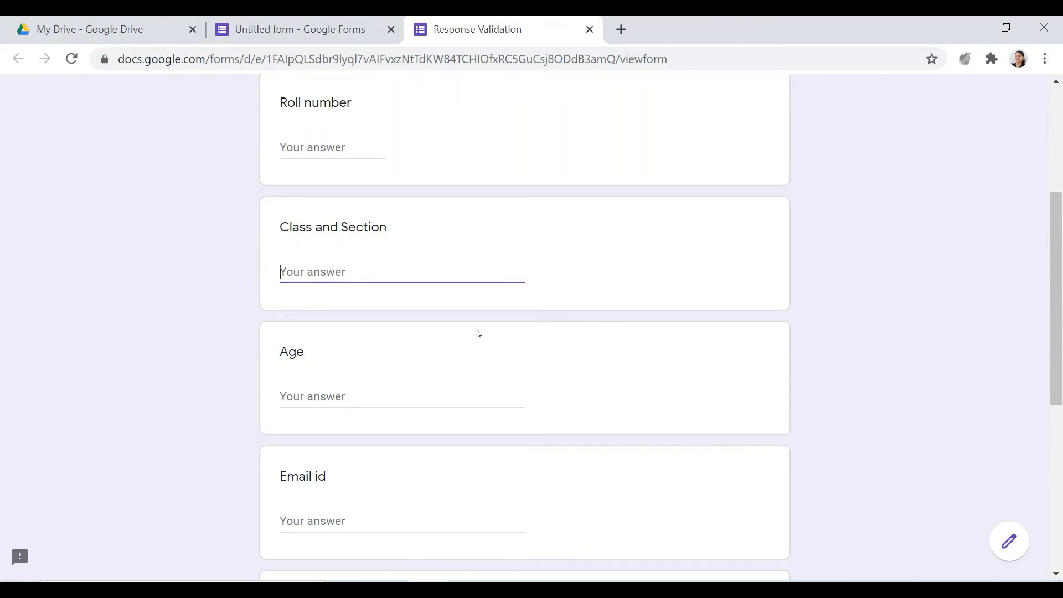
type("2 A")
left_click(495, 295)
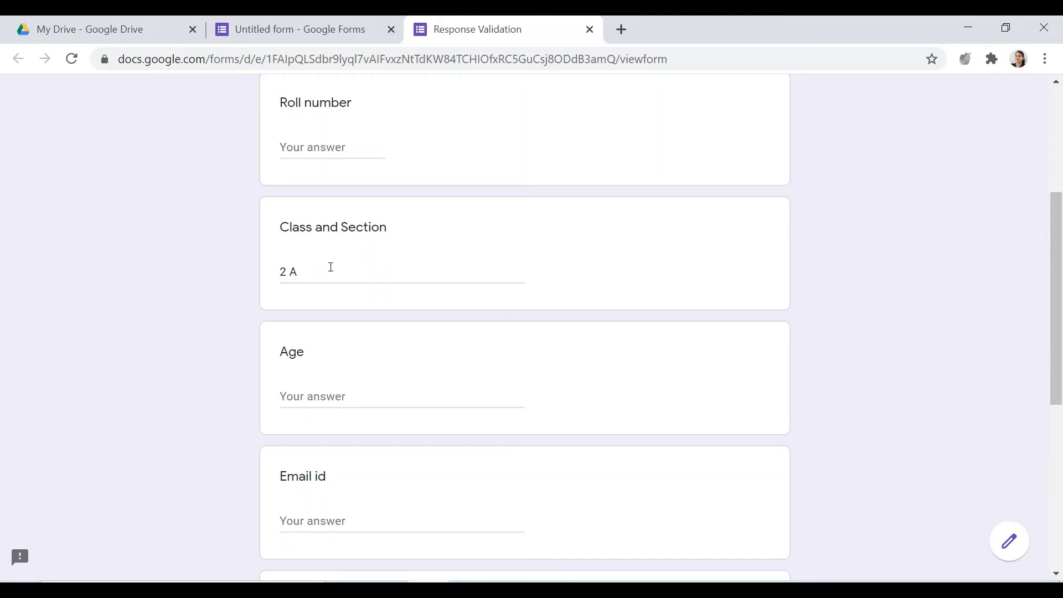
left_click_drag(304, 275, 232, 287)
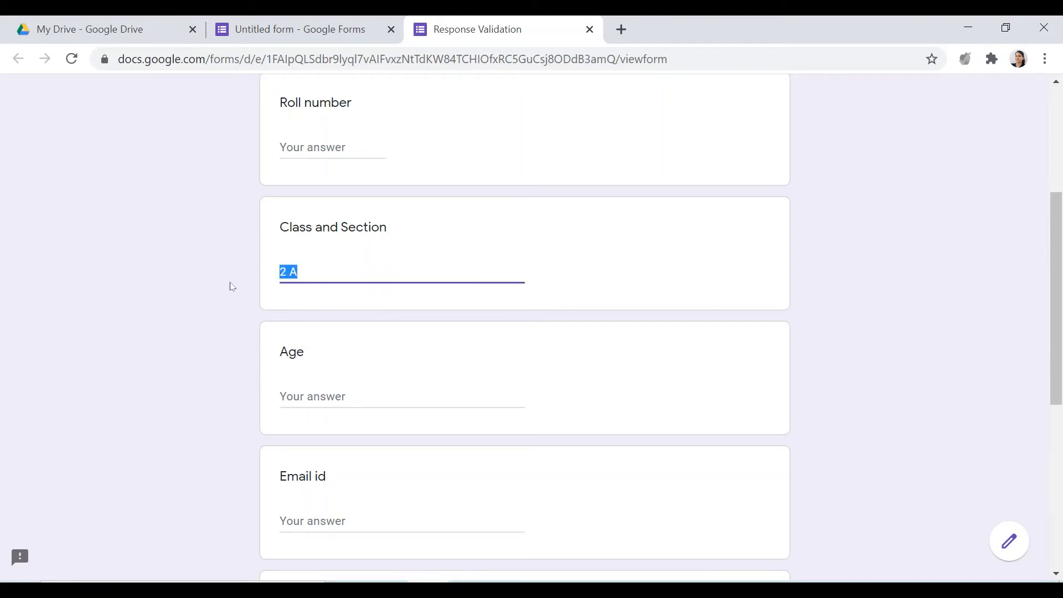
type("12 A")
left_click(367, 294)
Test a three-digit class by replacing the Class and Section answer with "123 A"
left_click_drag(337, 270, 207, 280)
type("123 A")
left_click(308, 295)
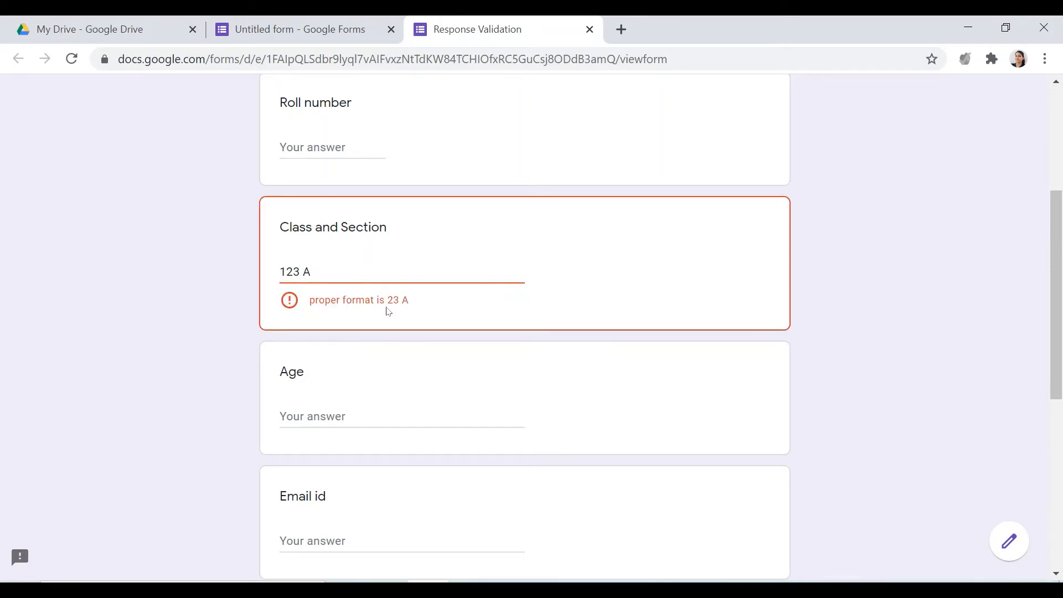
Test the letter case by answering Class and Section with "23 A" and with the lowercase "23 a"
left_click_drag(347, 270, 167, 268)
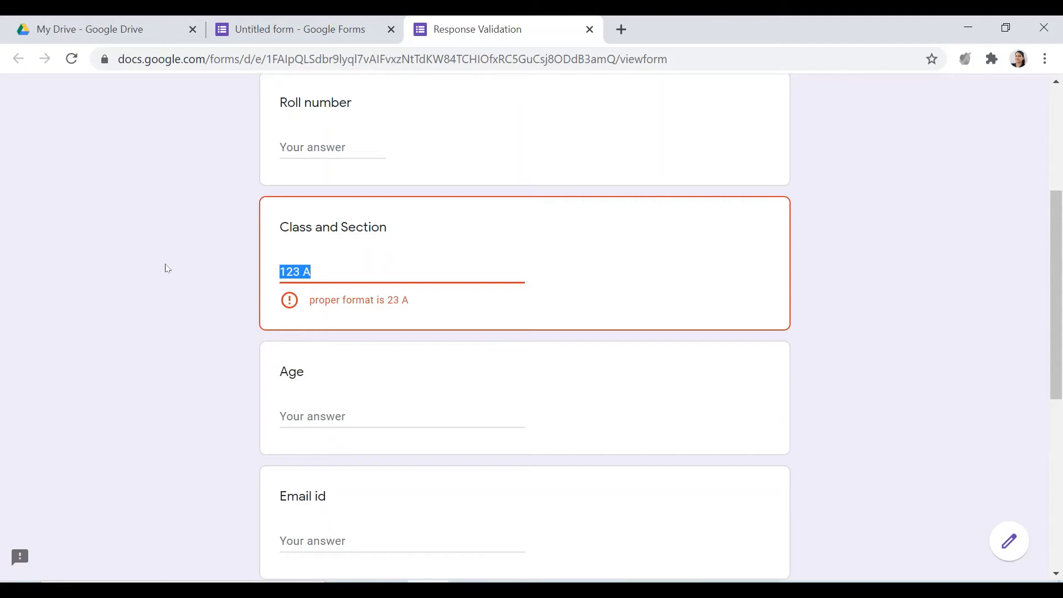
type("23")
type("A")
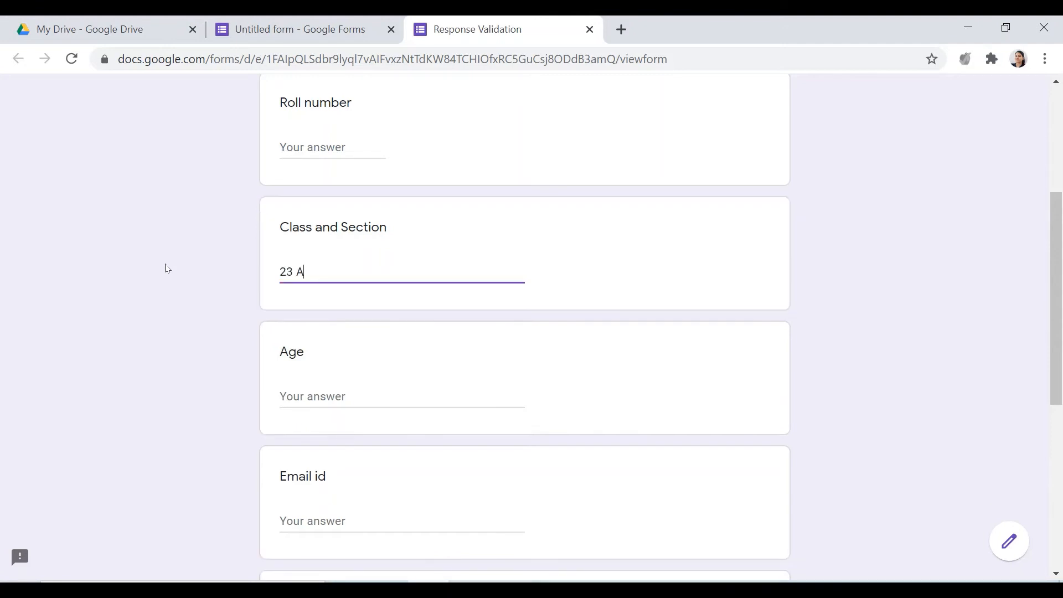
key("BackSpace")
type("a")
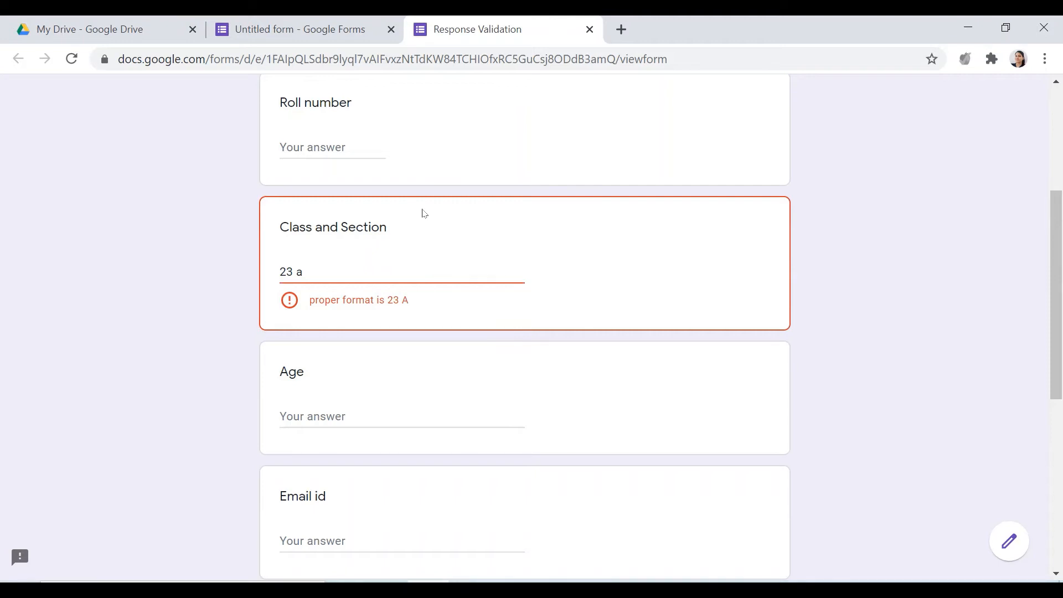
Return to the form editor and change the letter range of the Class and Section pattern to [a-z]
left_click(299, 28)
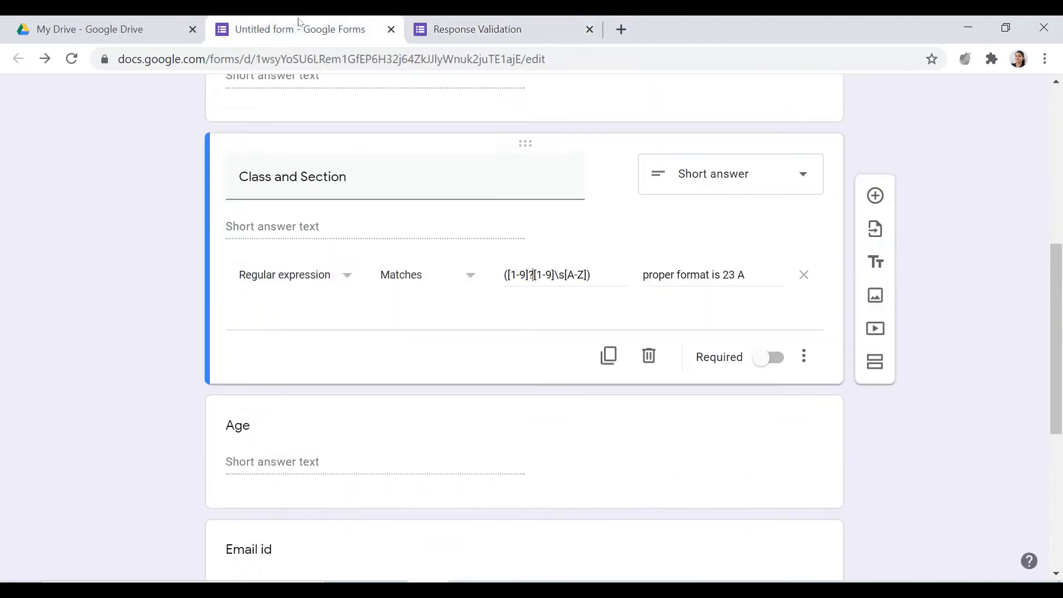
left_click(584, 275)
key("BackSpace")
key("BackSpace")
key("BackSpace")
key("BackSpace")
type("[a-z")
Reload the form preview and test the lowercase rule by answering Class and Section with "23 a"
key("ctrl+Tab")
triple_click(344, 280)
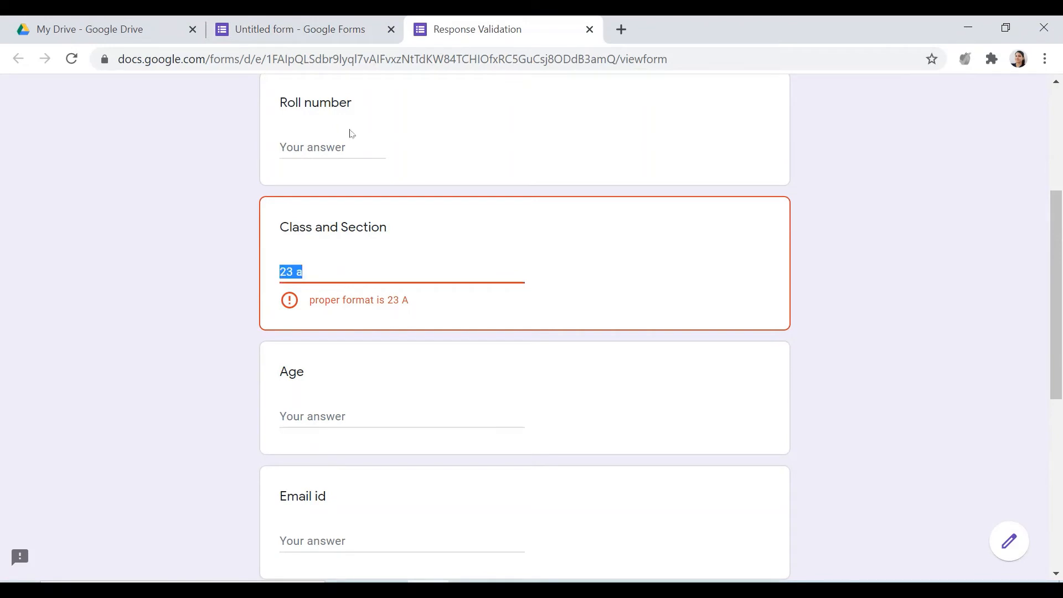
left_click(71, 59)
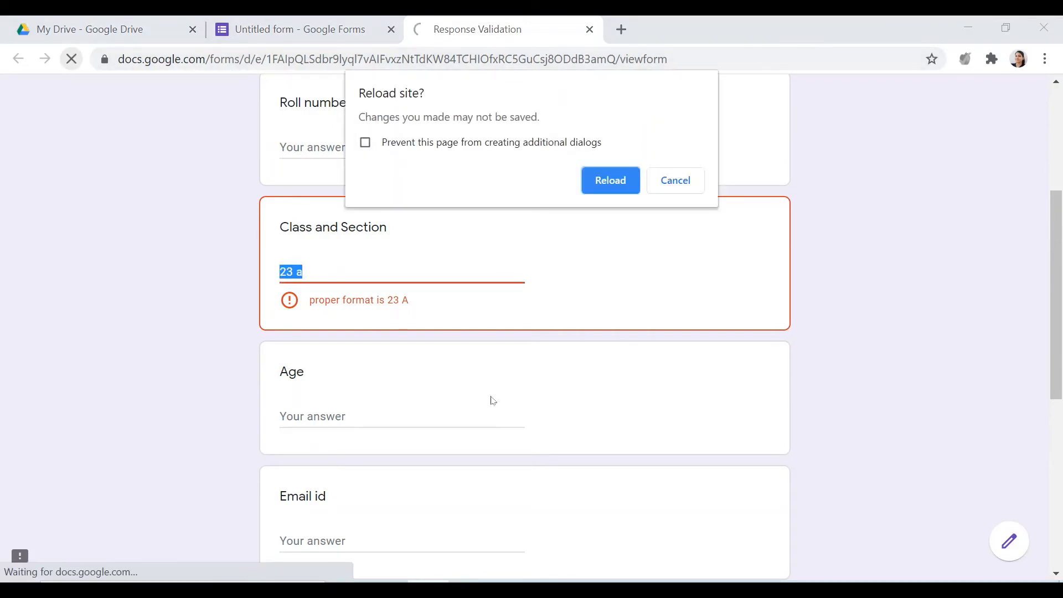
left_click(610, 181)
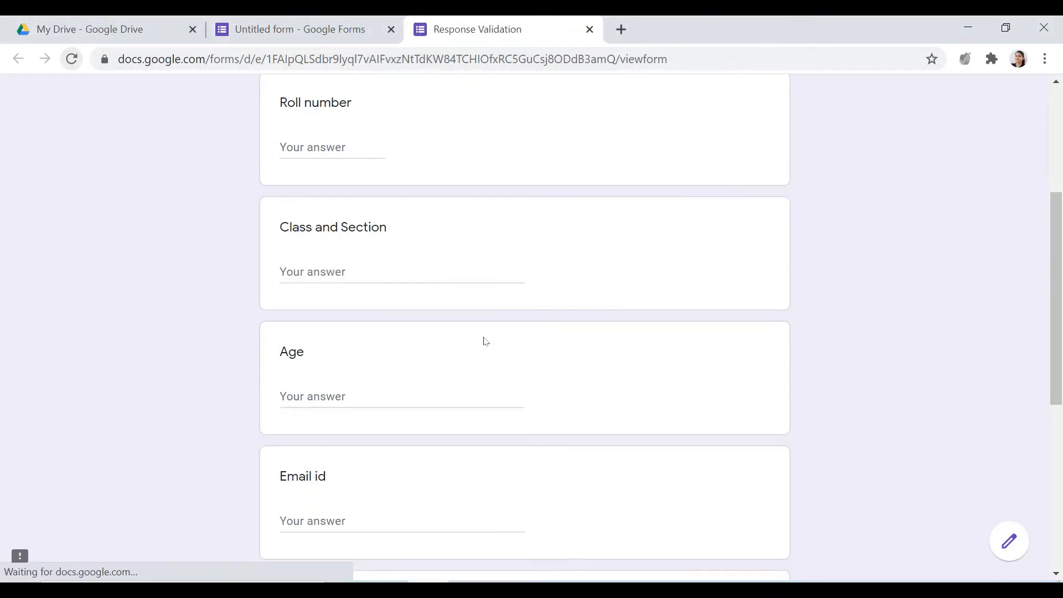
left_click(365, 267)
type("2")
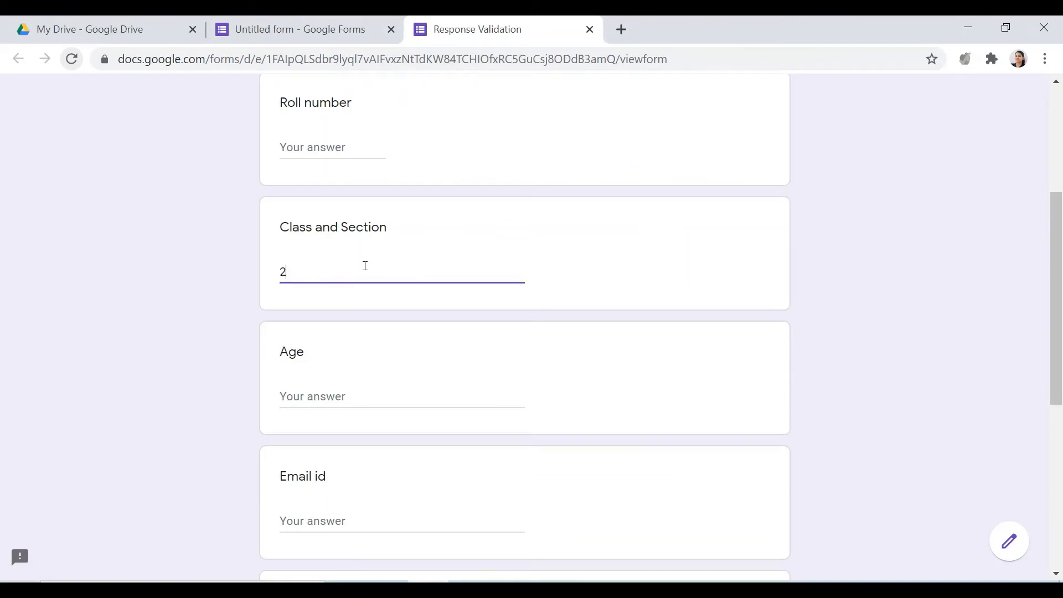
type("3 a")
left_click(376, 299)
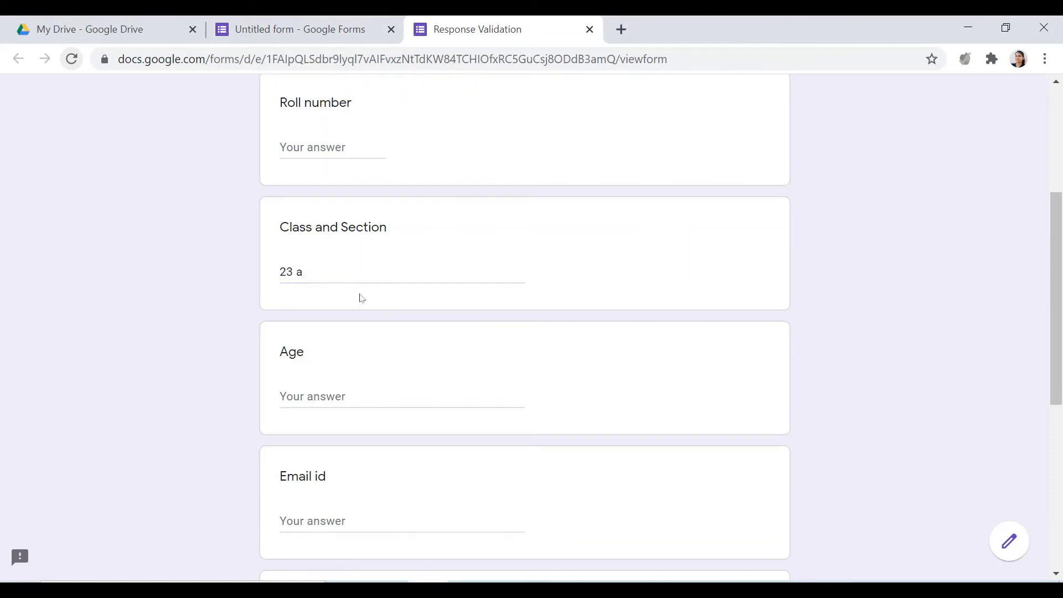
Test the lowercase rule with the uppercase answer "23 A" and clear the Class and Section answer
left_click_drag(330, 274, 185, 283)
type("a")
key("BackSpace")
type("2")
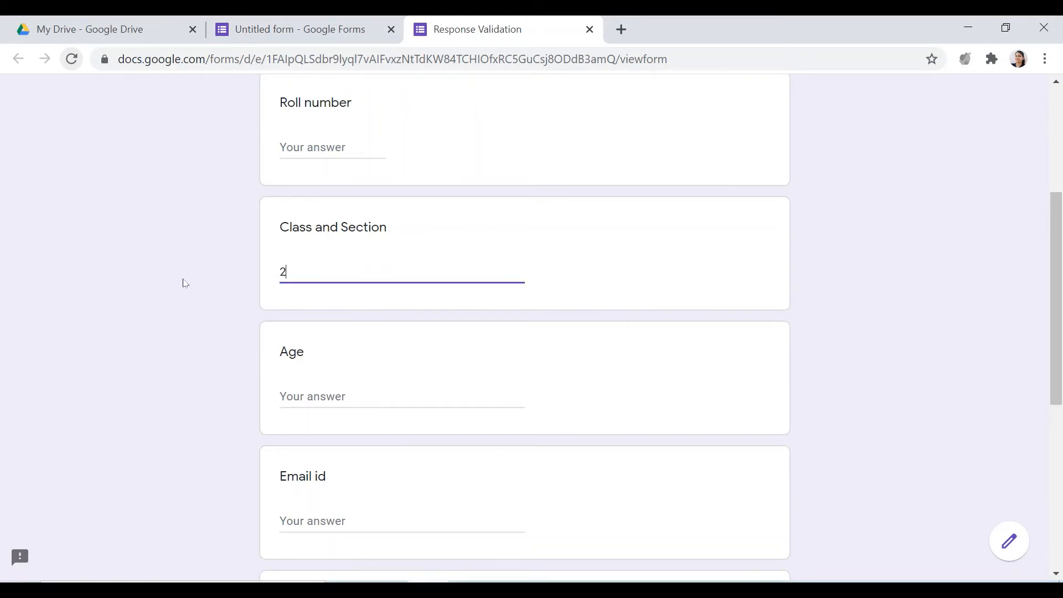
type("3 A")
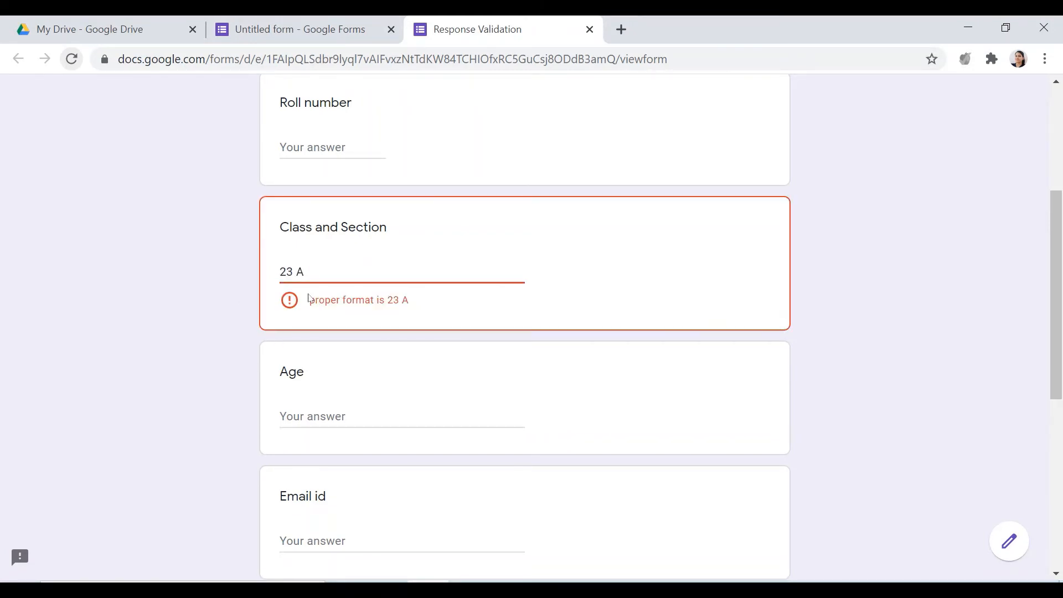
left_click_drag(388, 274, 244, 257)
key("BackSpace")
Return to the form editor and open the Age question for editing
left_click(278, 26)
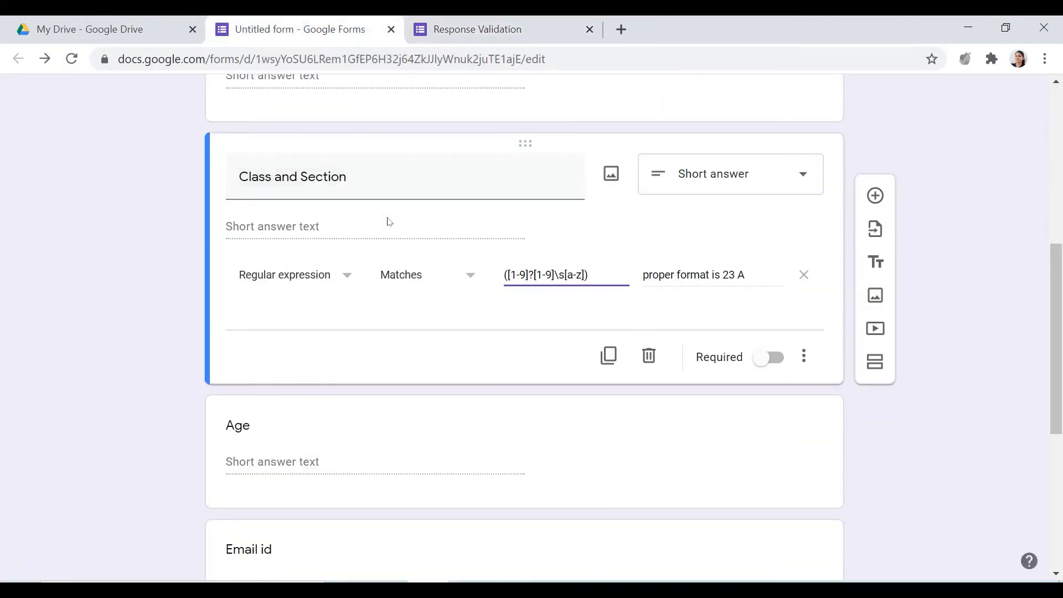
scroll(273, 206, "up", 3)
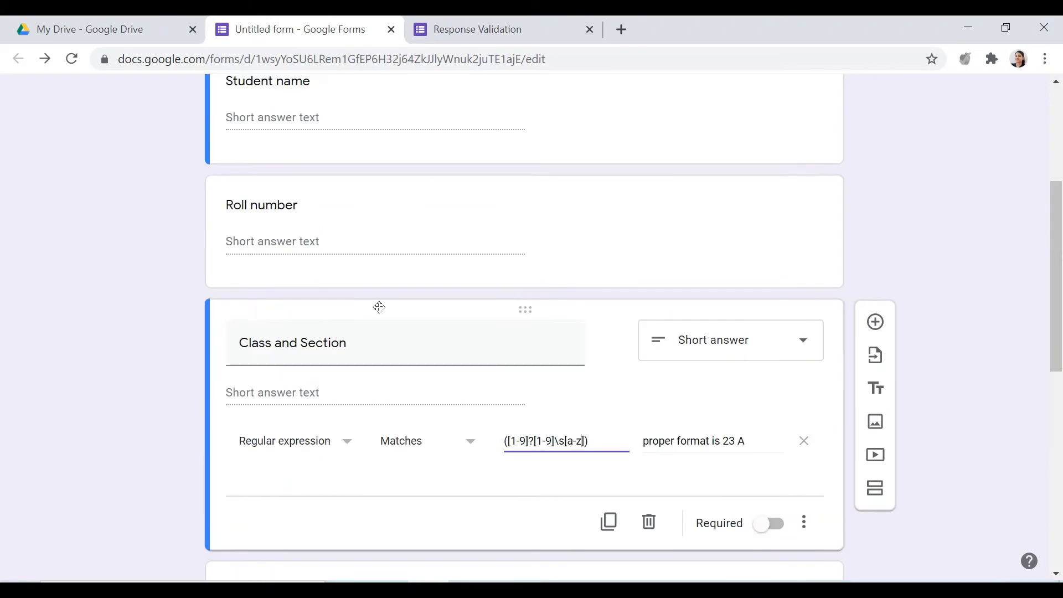
scroll(217, 366, "down", 4)
left_click(296, 421)
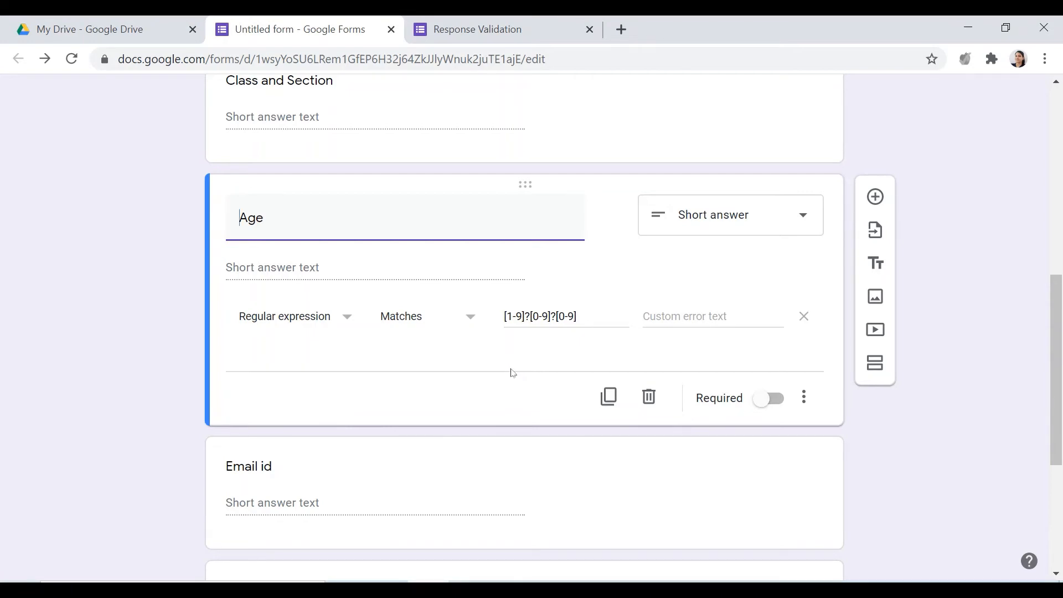
Examine the Age question's pattern: its three digit ranges and the question marks that make digits optional
left_click_drag(586, 313, 503, 313)
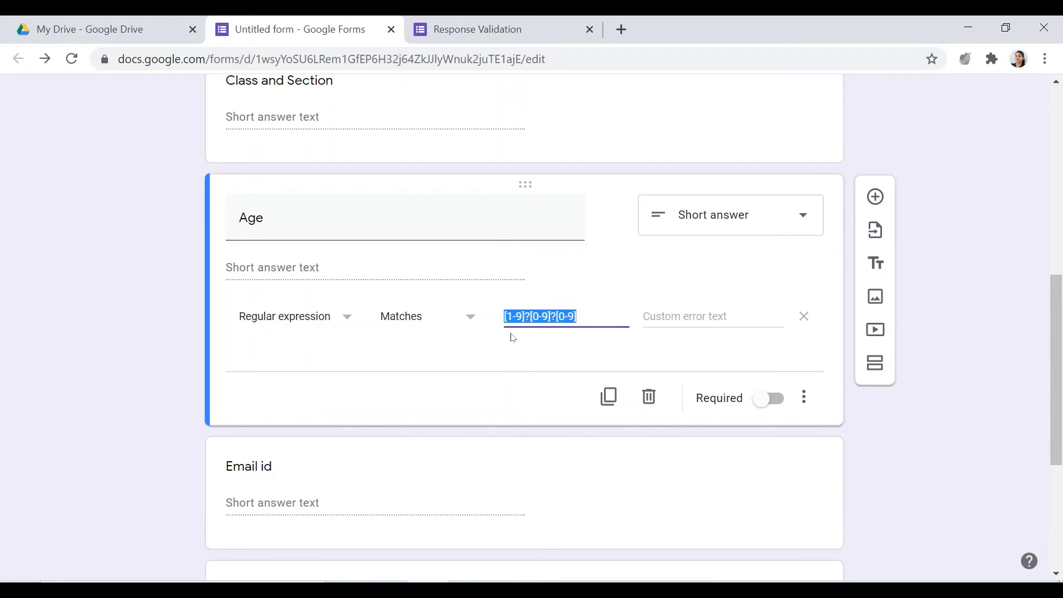
left_click(510, 318)
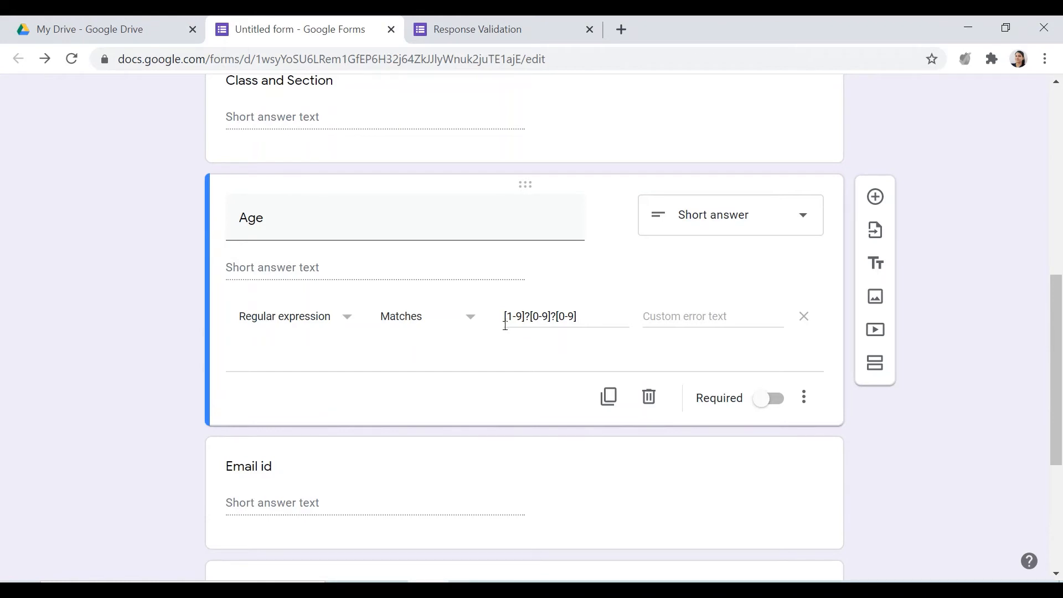
triple_click(530, 316)
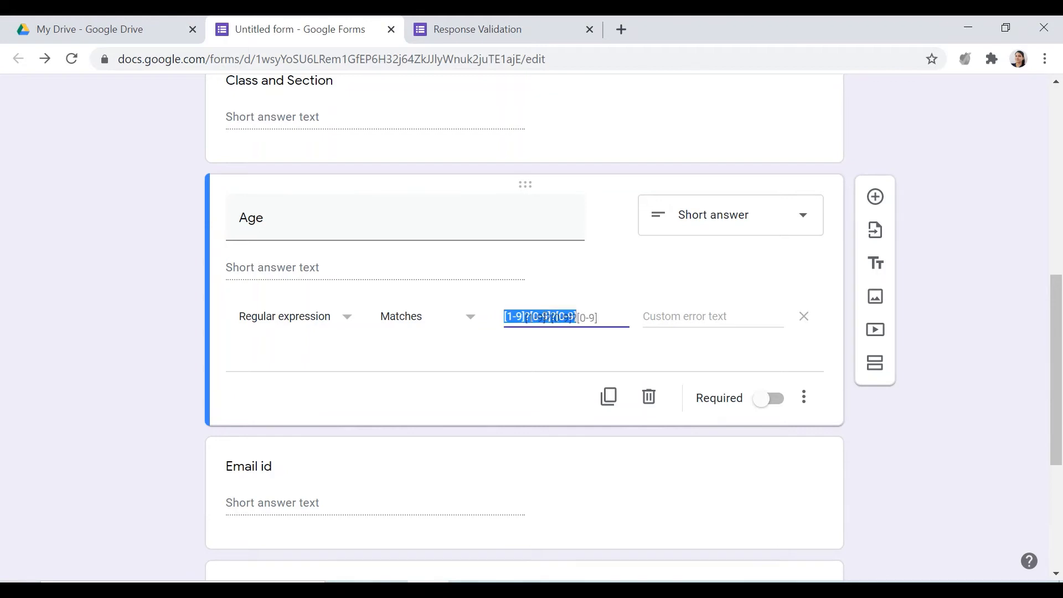
left_click(561, 316)
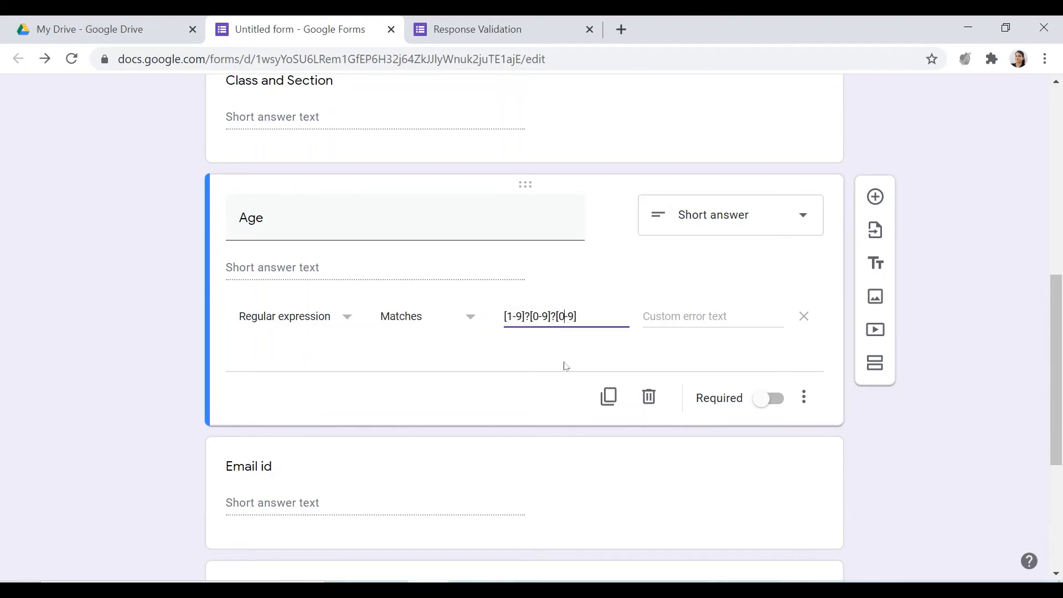
left_click_drag(559, 316, 576, 316)
left_click(530, 320)
Reload the form preview and test the Age pattern with the answers 4 and 102
left_click(486, 31)
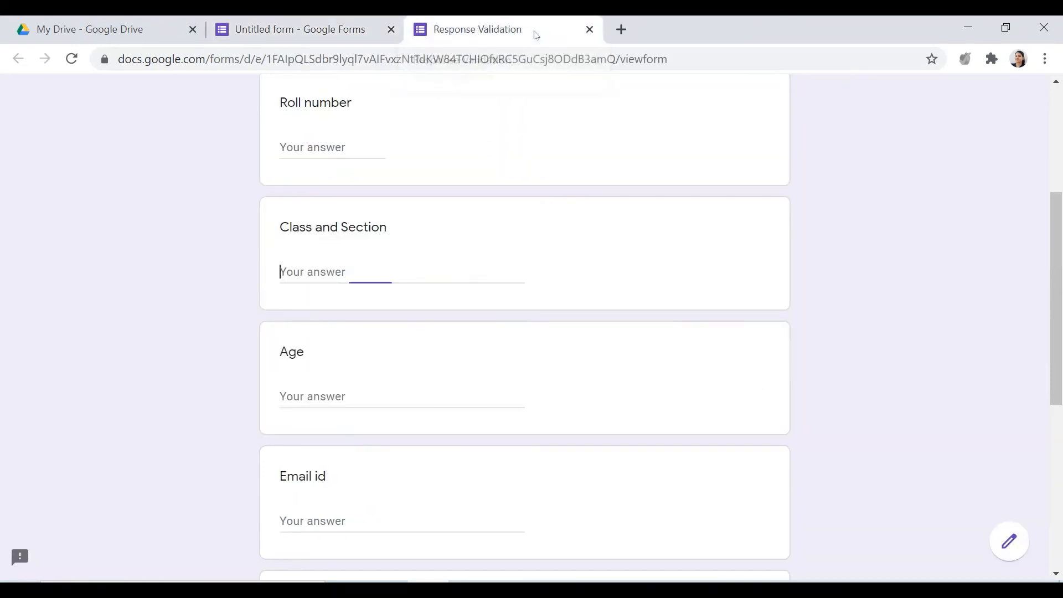
left_click(70, 59)
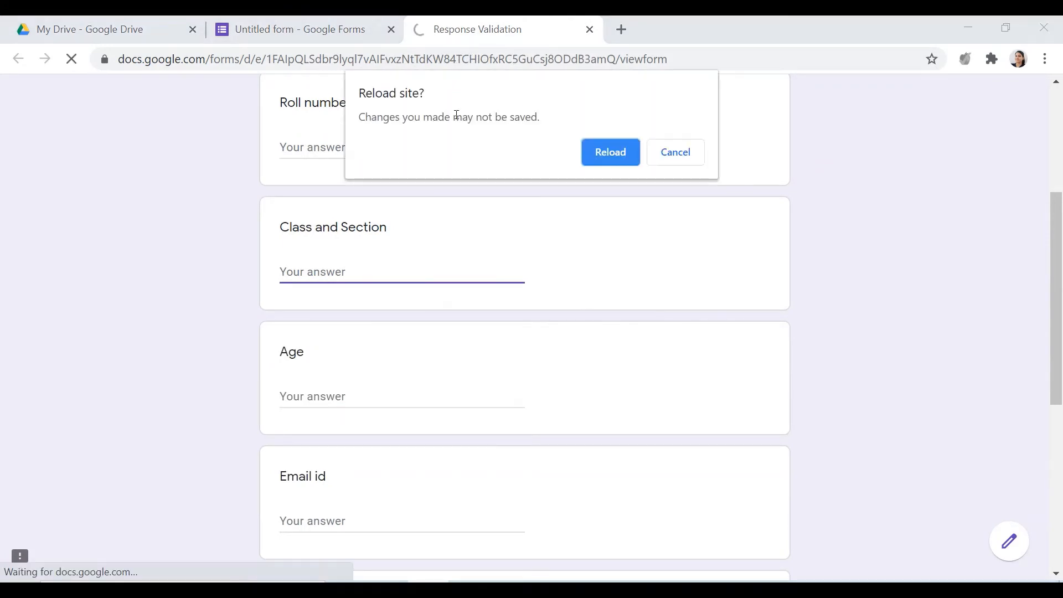
left_click(594, 153)
left_click(397, 392)
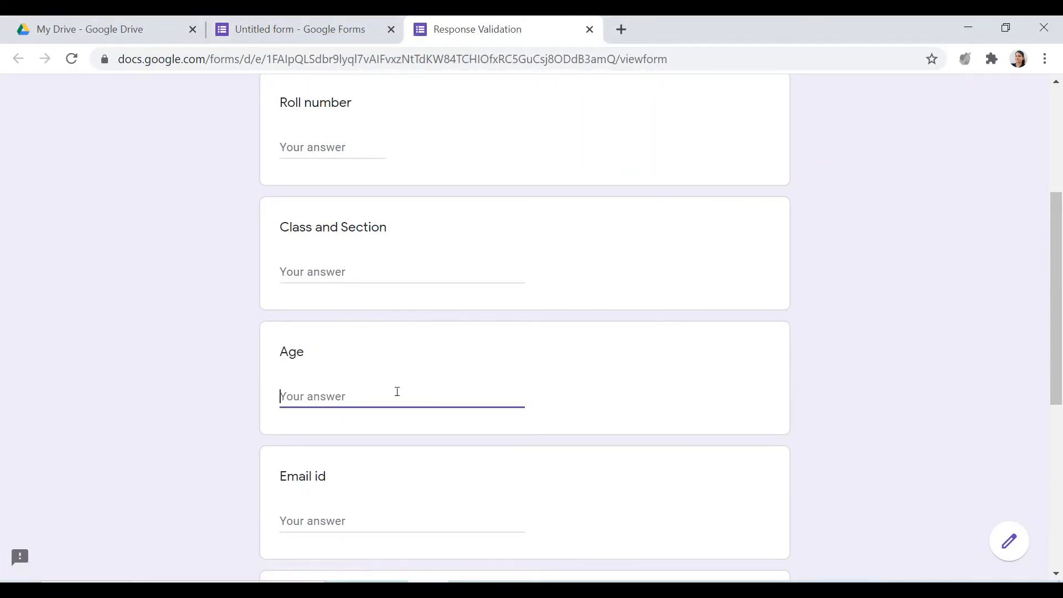
type("4")
left_click(617, 400)
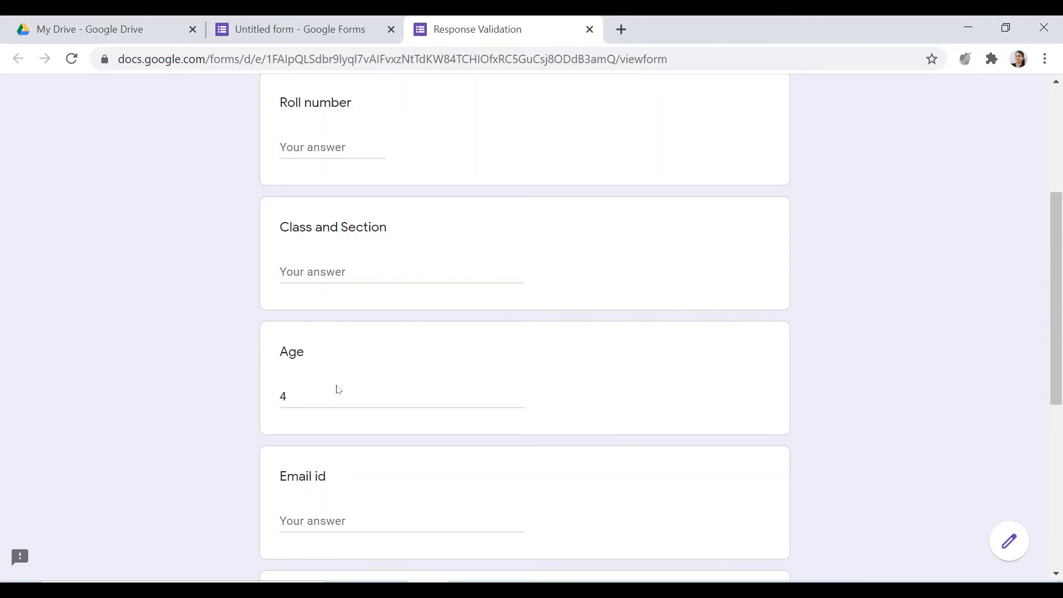
double_click(309, 395)
type("102")
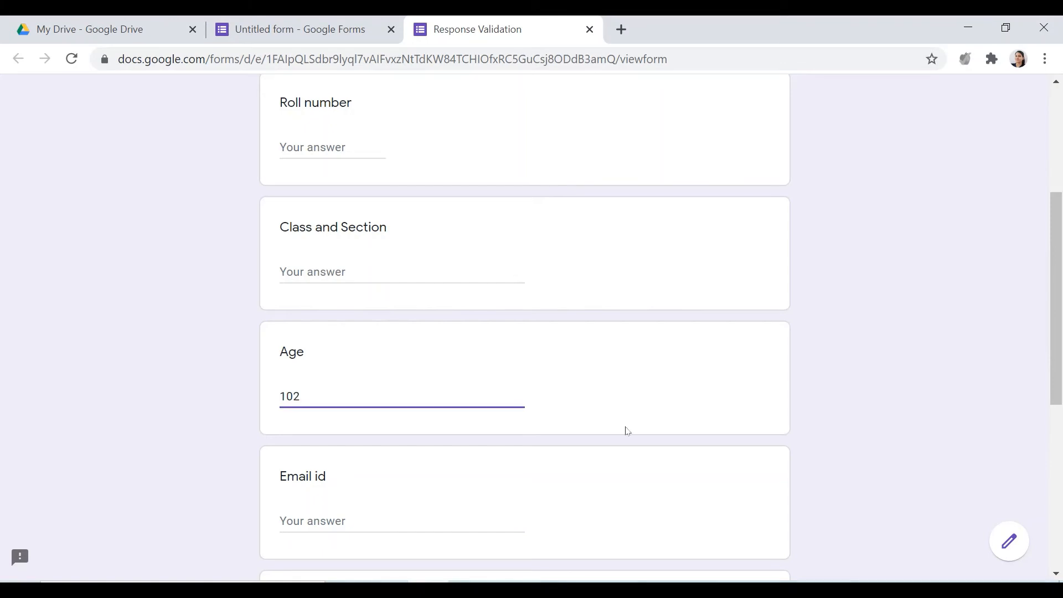
left_click(624, 429)
Test the Age pattern with the answer 099, compare it with the rule in the editor, and try the answer 3456
double_click(290, 396)
type("0999")
key("BackSpace")
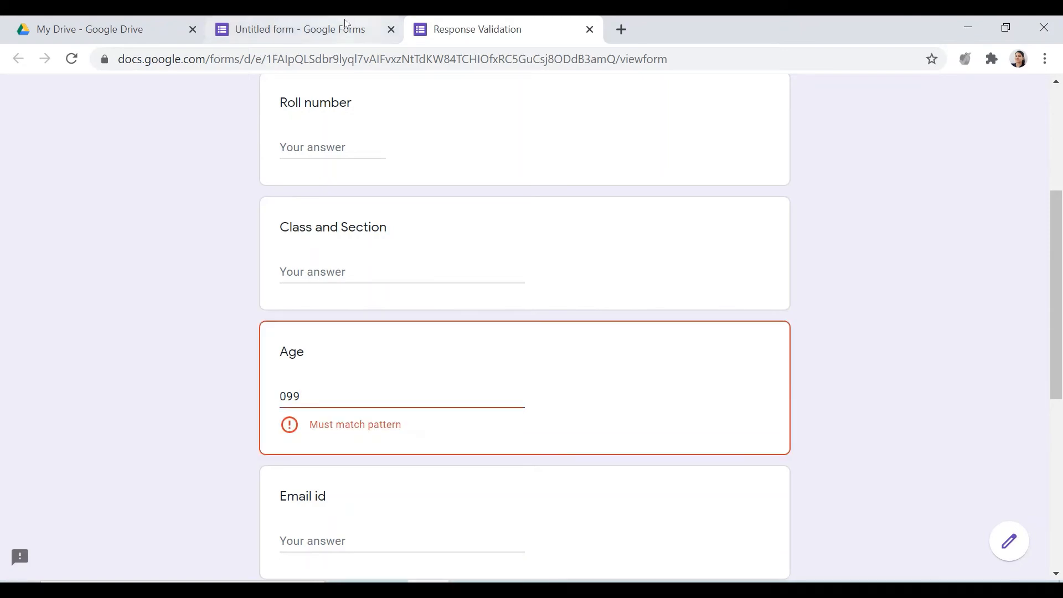
left_click(344, 24)
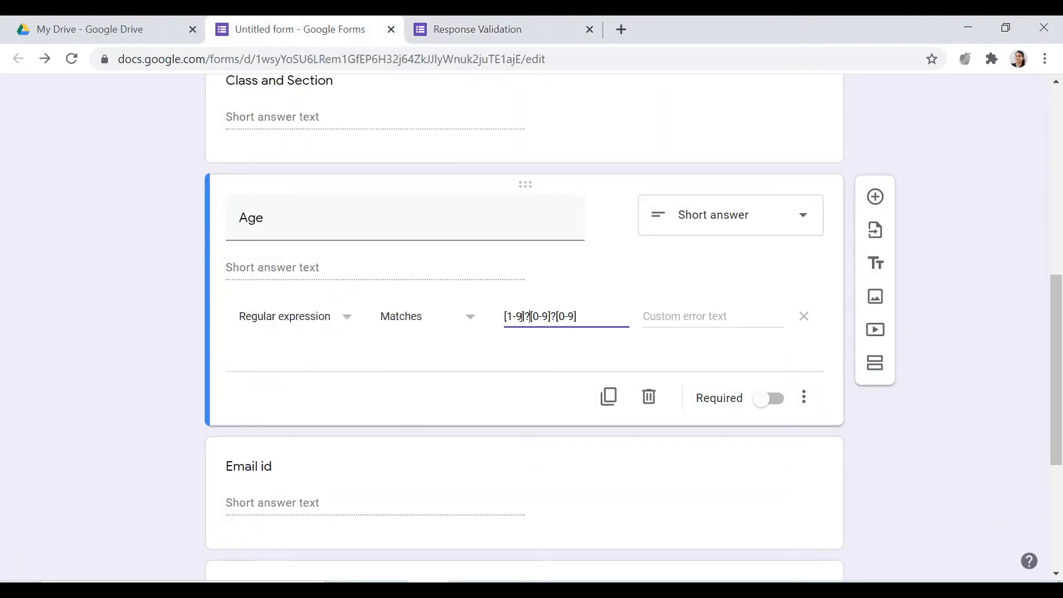
left_click(466, 29)
left_click_drag(312, 393, 214, 414)
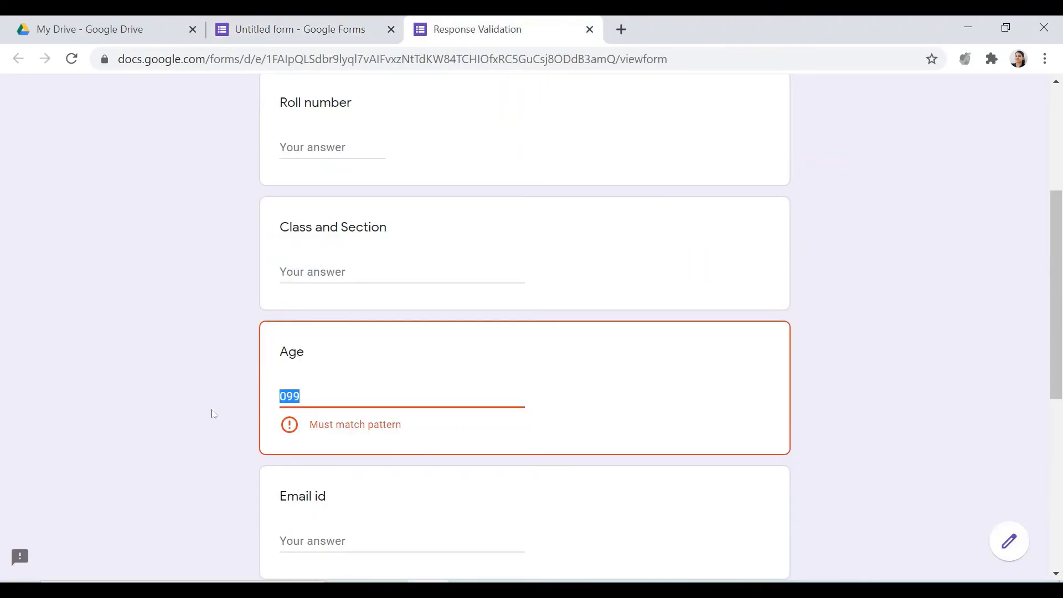
type("3456")
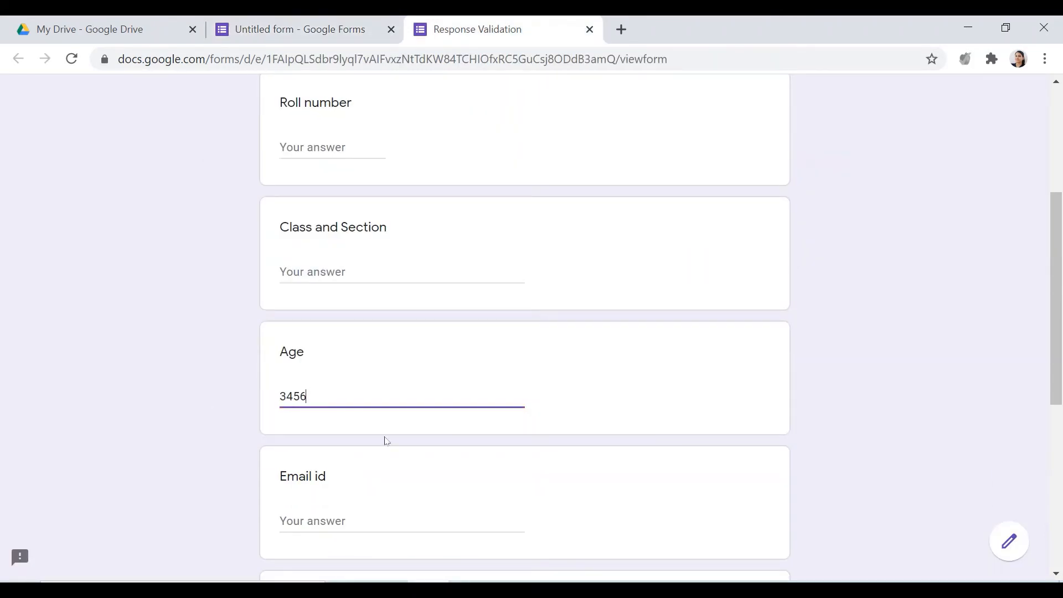
Return to the form editor and change the Age question's validation to Number, Whole number
left_click(333, 39)
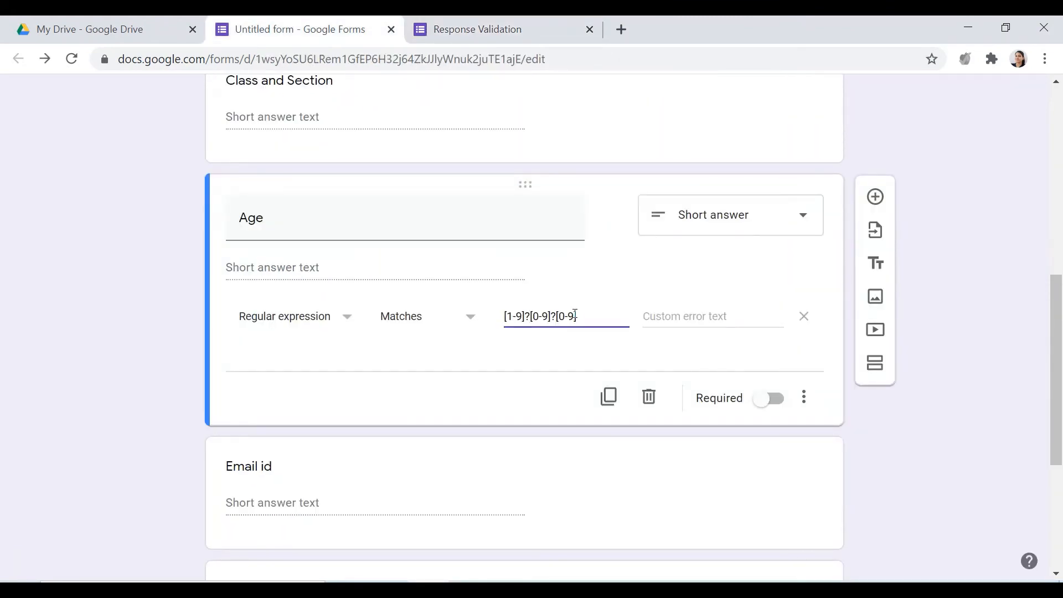
left_click(341, 319)
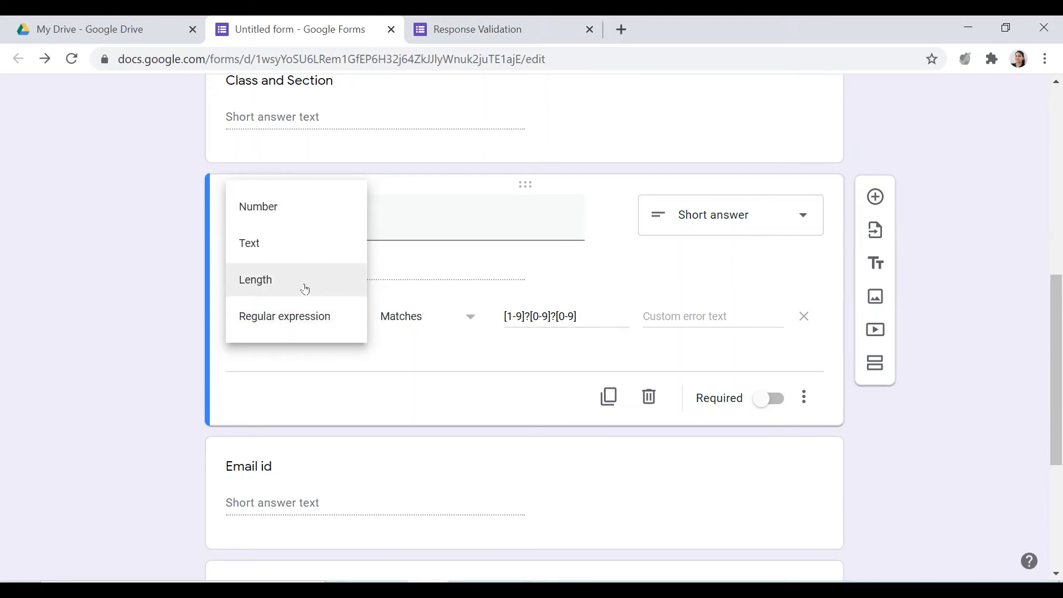
left_click(296, 208)
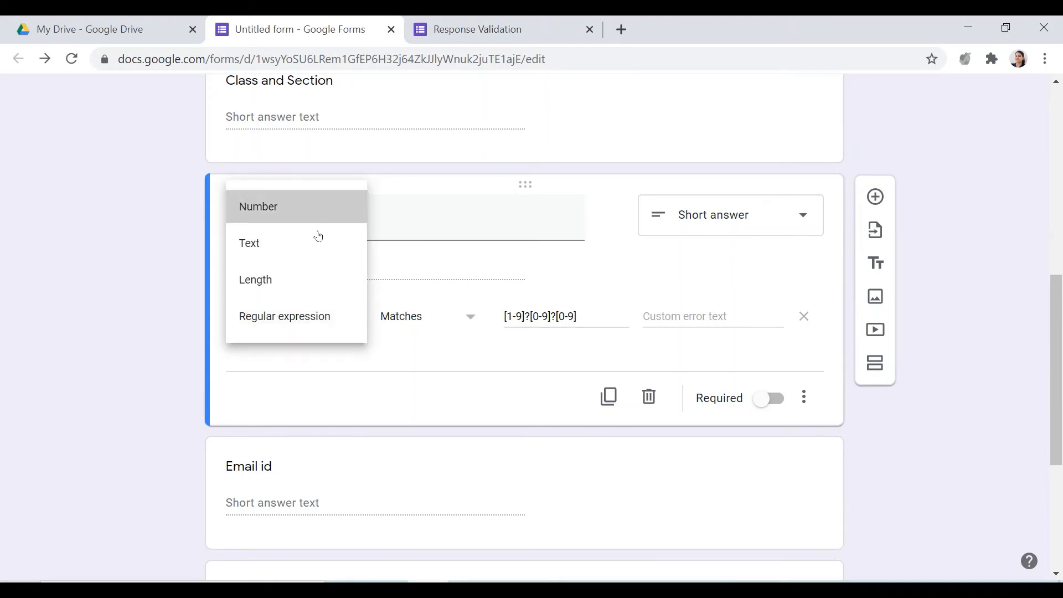
left_click(480, 322)
left_click(434, 535)
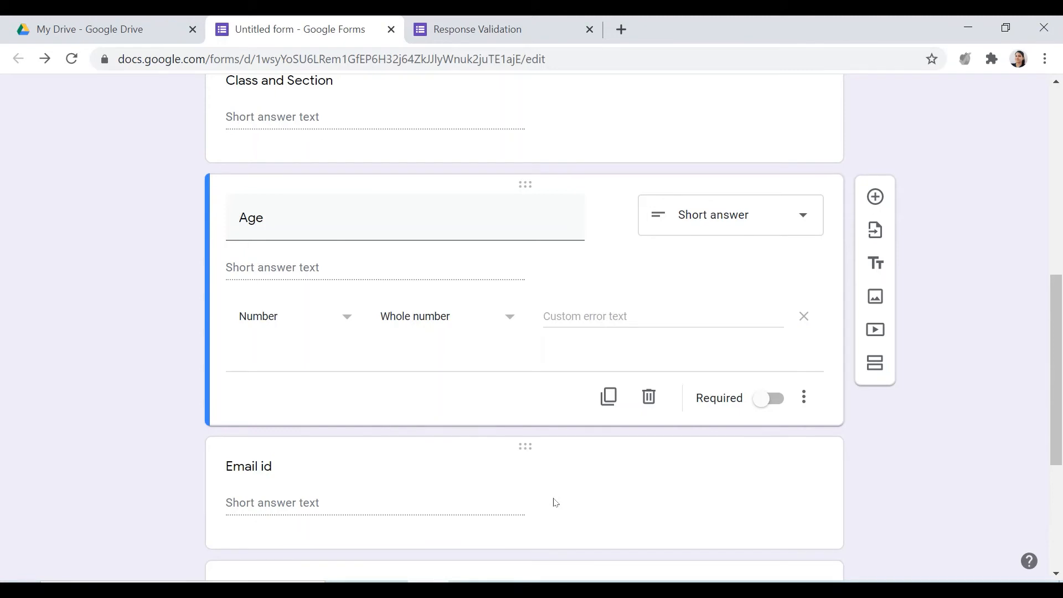
Open the Email id question and set its validation to Text, Email address
scroll(544, 501, "down", 3)
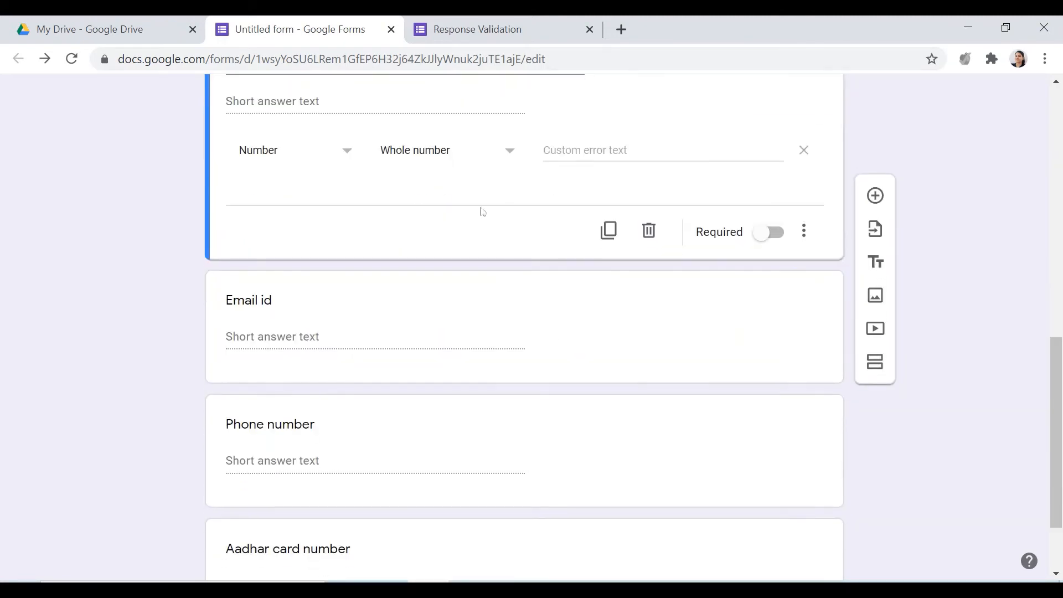
left_click(319, 341)
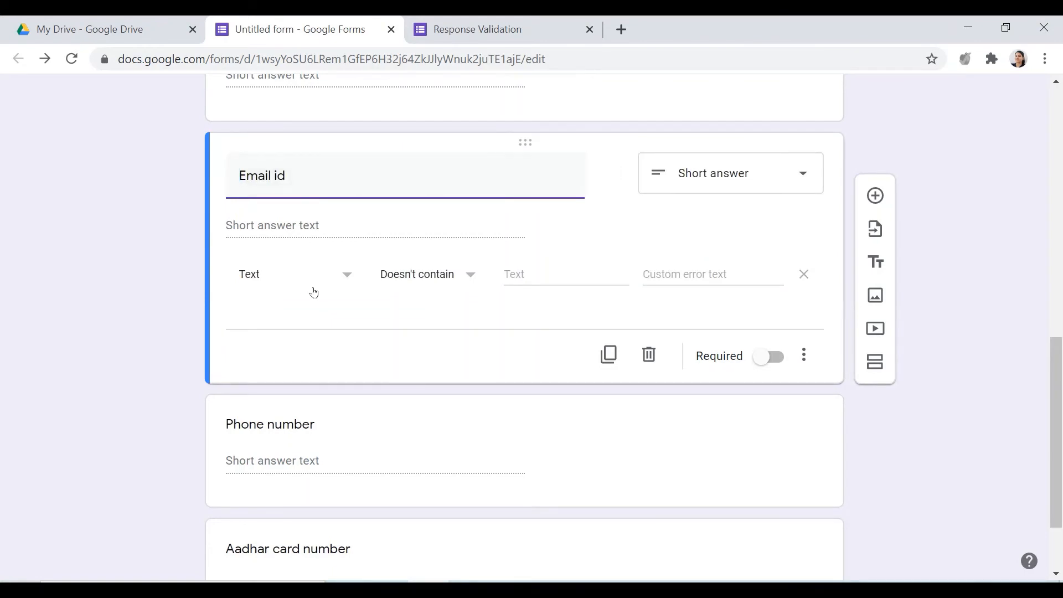
left_click(348, 280)
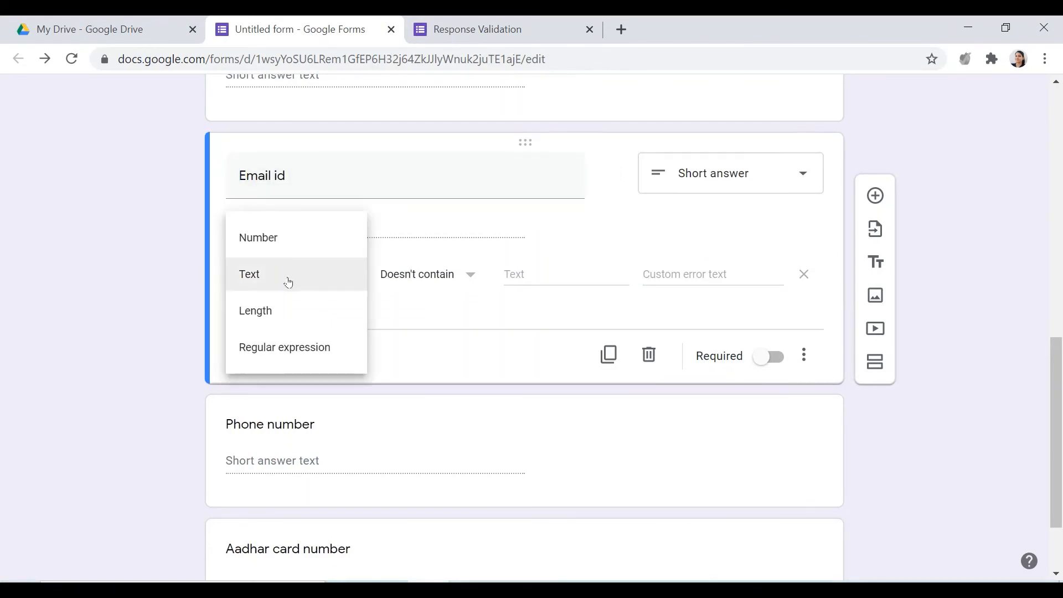
left_click(468, 275)
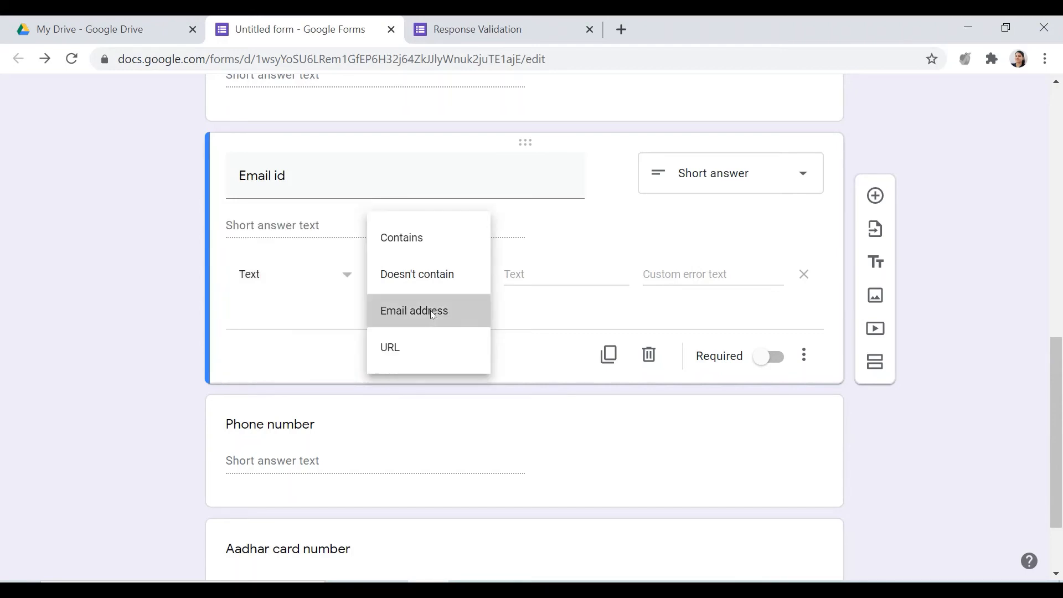
left_click(431, 310)
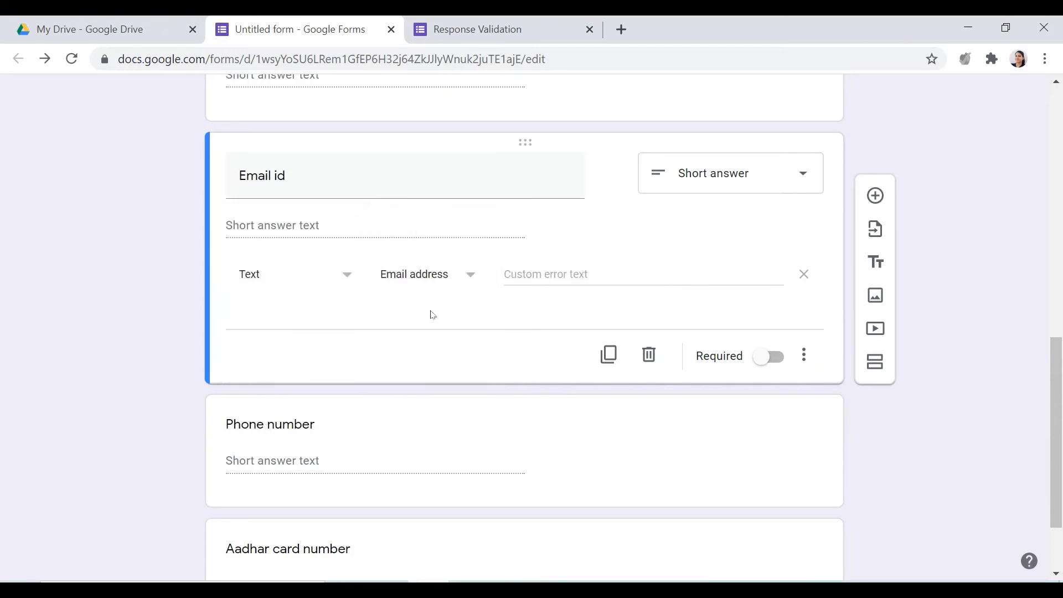
Set the Email id question's custom error text to "type valid email address"
left_click(548, 279)
type("va")
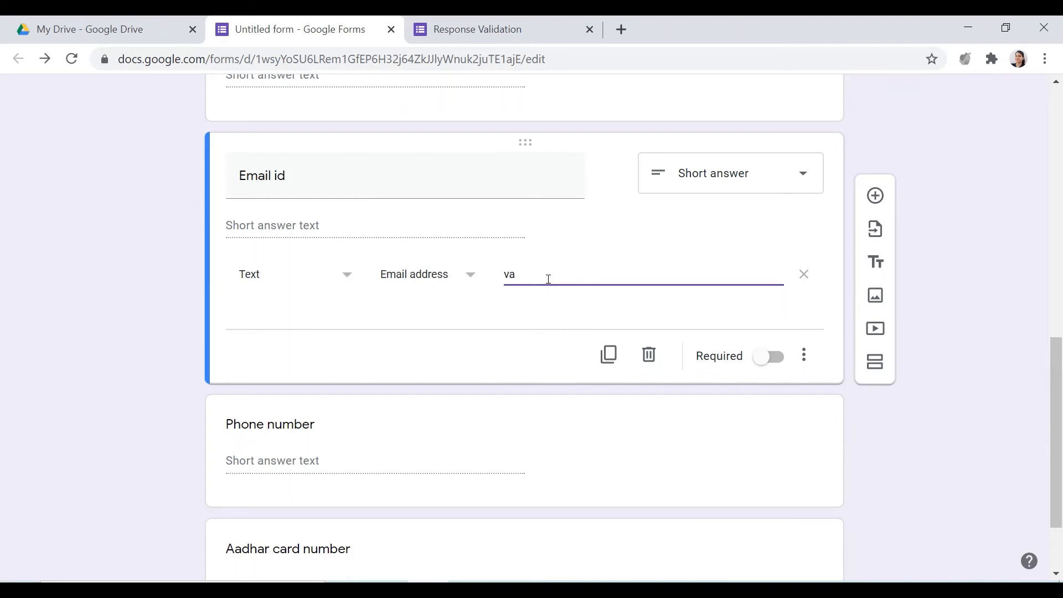
key("BackSpace")
key("BackSpace")
type("type valid email address")
Reload the form preview and test the Email id rule with the answer "hdgjidfijgu"
left_click(536, 20)
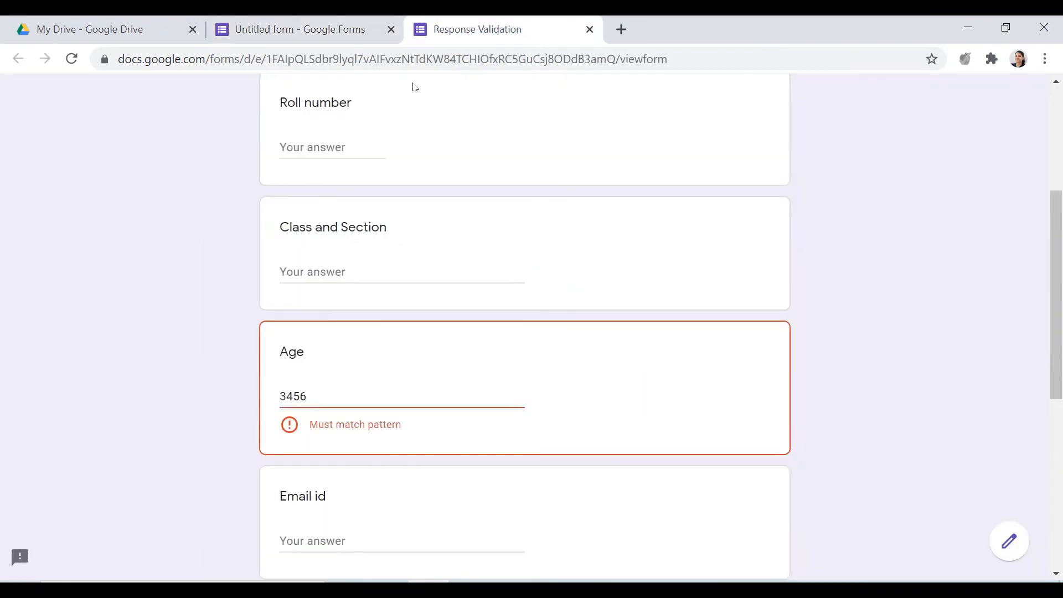
key("F5")
key("Return")
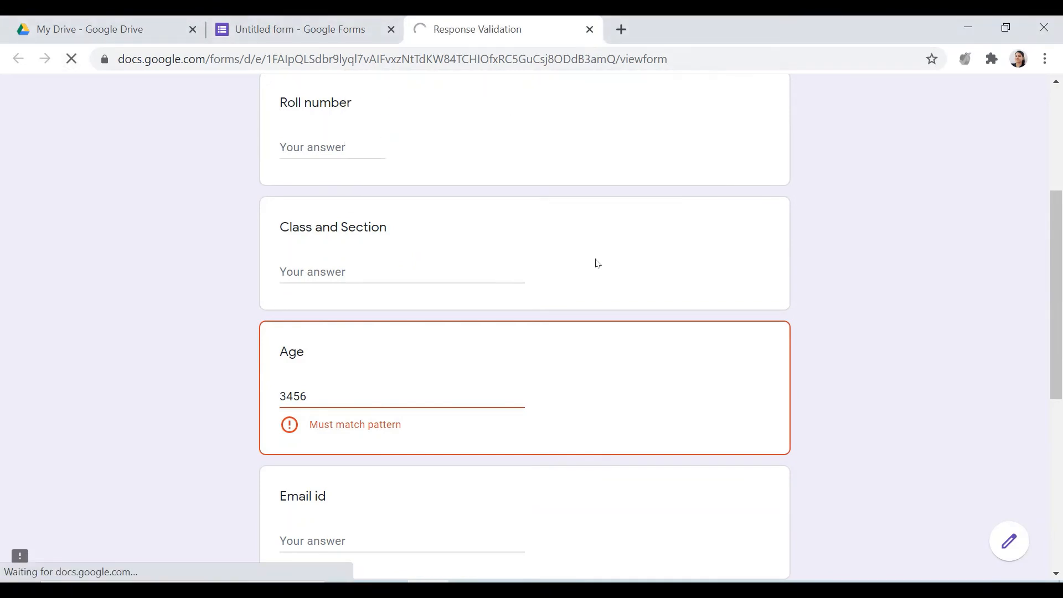
scroll(534, 427, "down", 3)
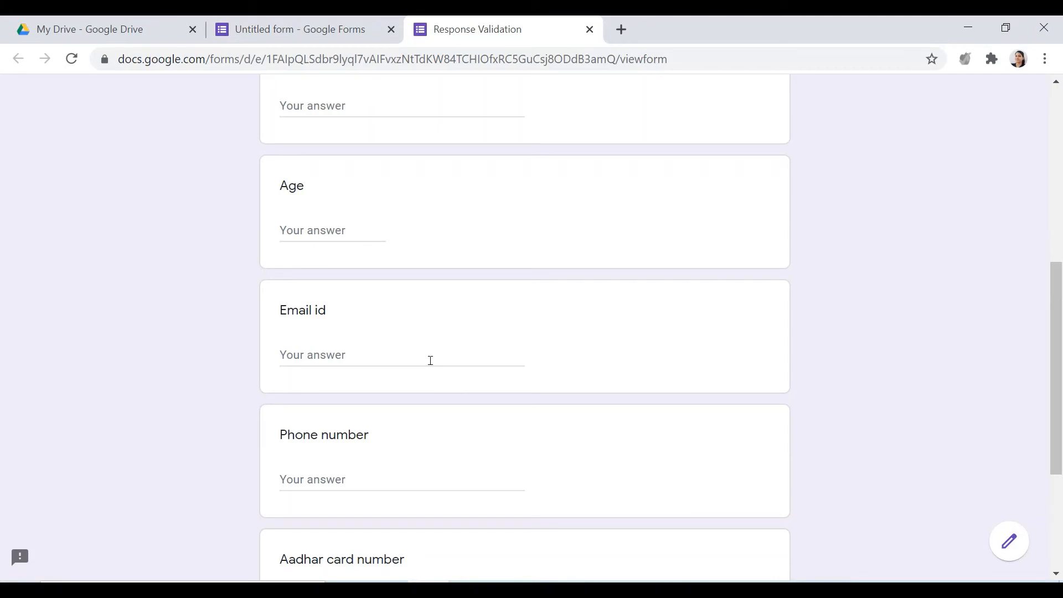
left_click(398, 362)
type("hdgjidfijgu")
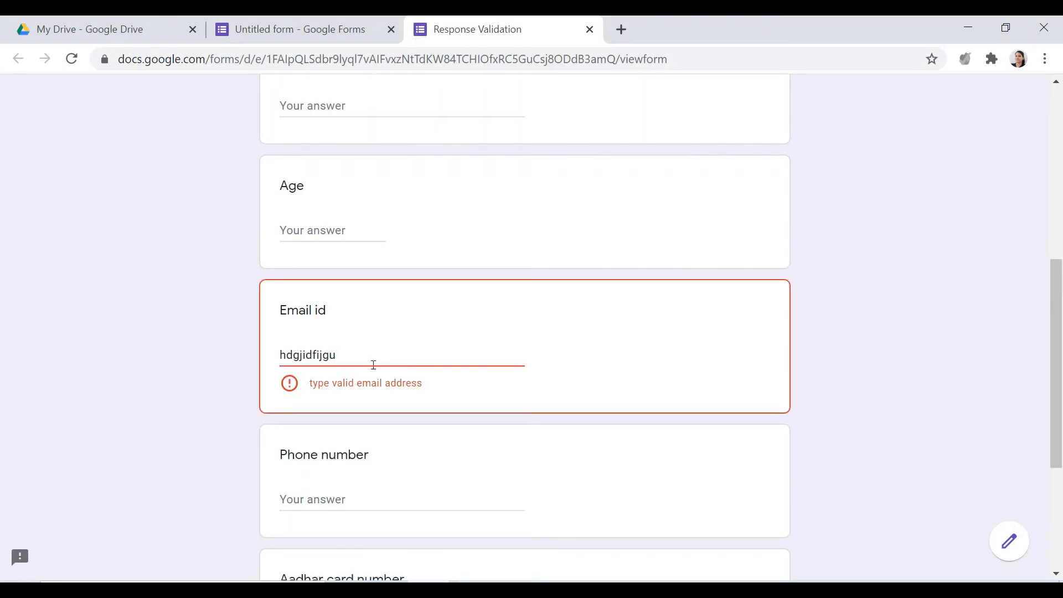
Replace the Email id answer with a sample e-mail address on the gmail.com domain
left_click_drag(357, 359, 211, 363)
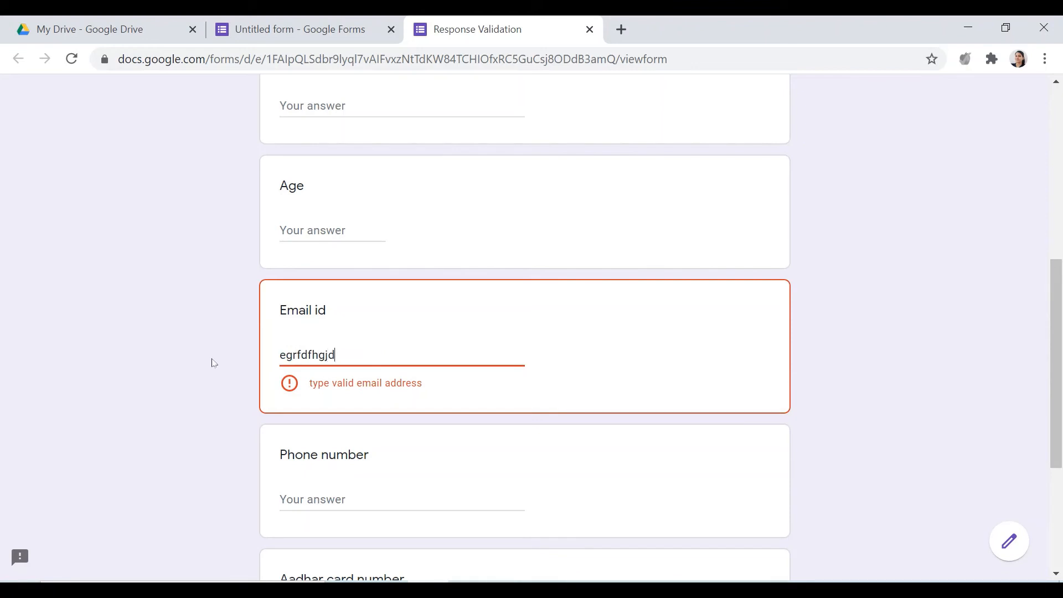
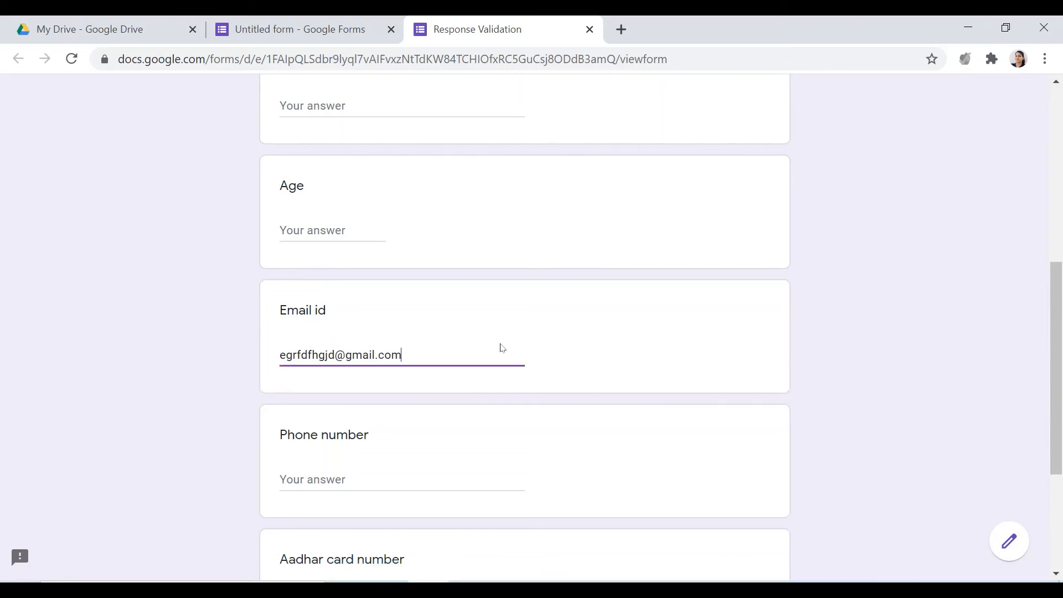
Examine the parts of the Email id answer before and after the @ sign
left_click(336, 355)
key("shift+Left")
key("shift+Left")
key("shift+Left")
key("shift+Left")
key("shift+Left")
key("shift+Left")
key("shift+Left")
key("shift+Left")
key("shift+Left")
key("shift+Left")
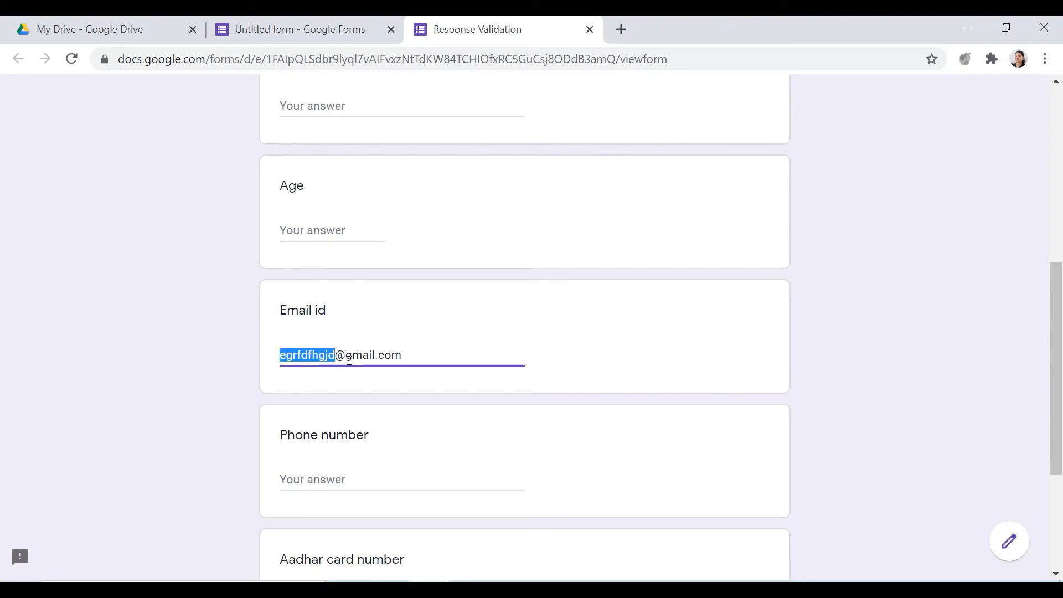
left_click_drag(346, 355, 416, 371)
key("Right")
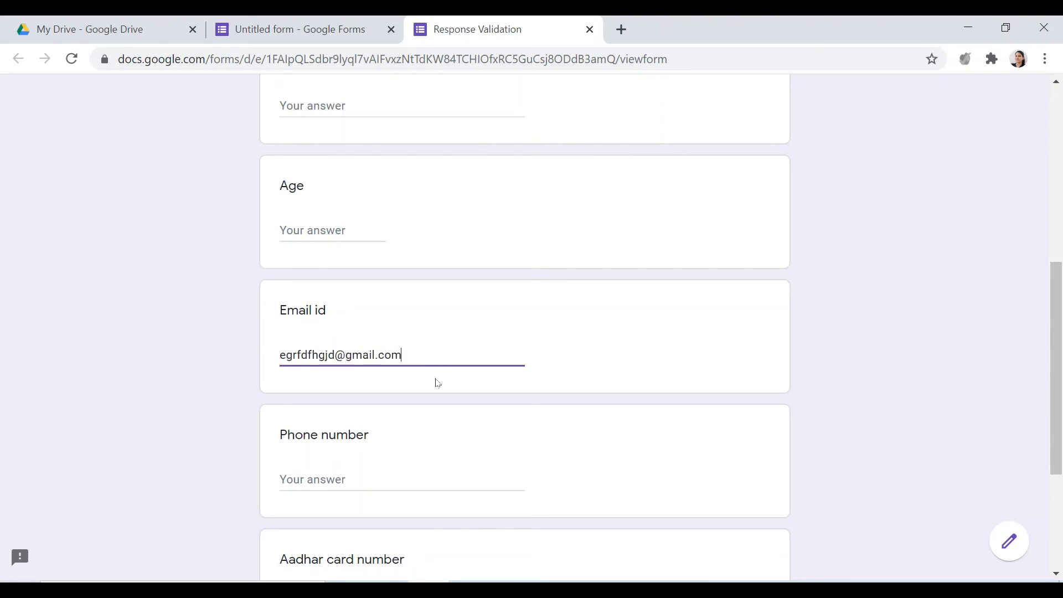
Test the Email id rule by replacing the answer's domain with the made-up hjhdf.sjd
key("BackSpace")
key("BackSpace")
key("BackSpace")
key("BackSpace")
key("BackSpace")
key("BackSpace")
key("BackSpace")
key("BackSpace")
key("BackSpace")
type("h")
type("jhdf.sjdh")
key("BackSpace")
left_click(600, 396)
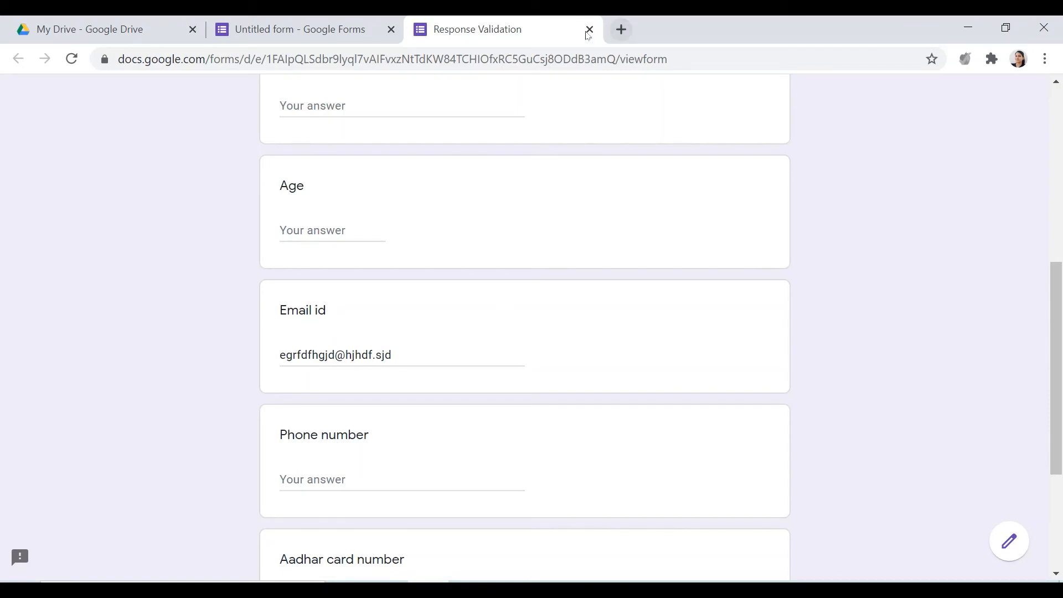
Return to the form editor, open the Phone number question and choose Regular expression, Matches as its validation
left_click(299, 29)
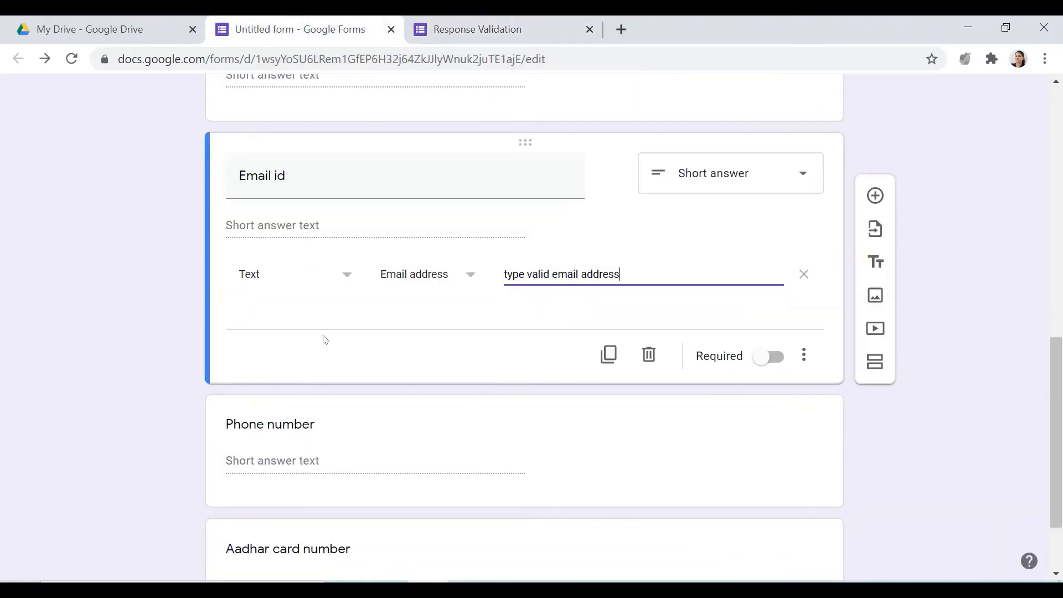
scroll(325, 361, "down", 2)
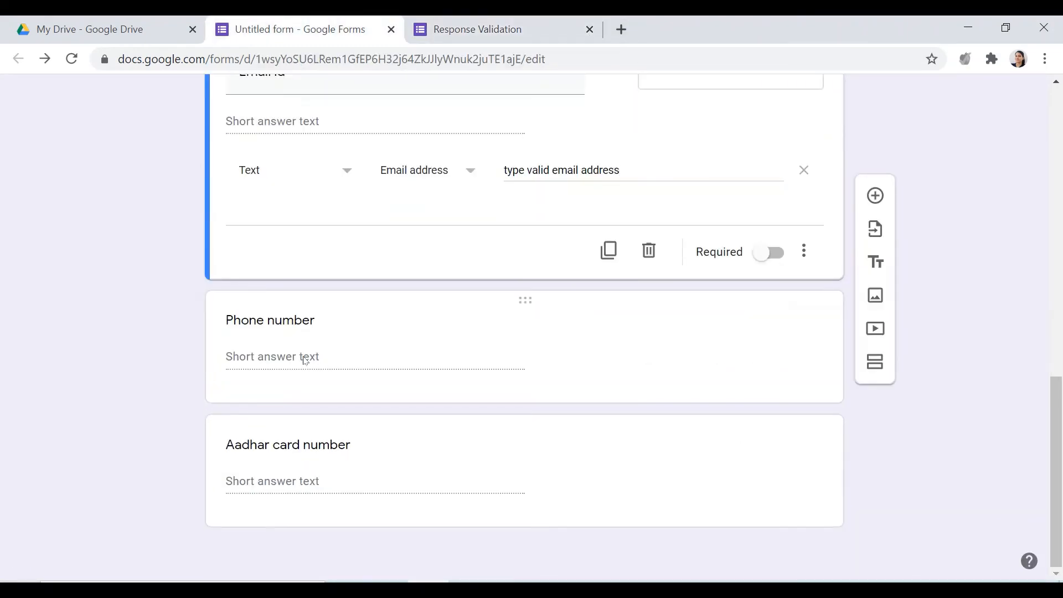
left_click(305, 360)
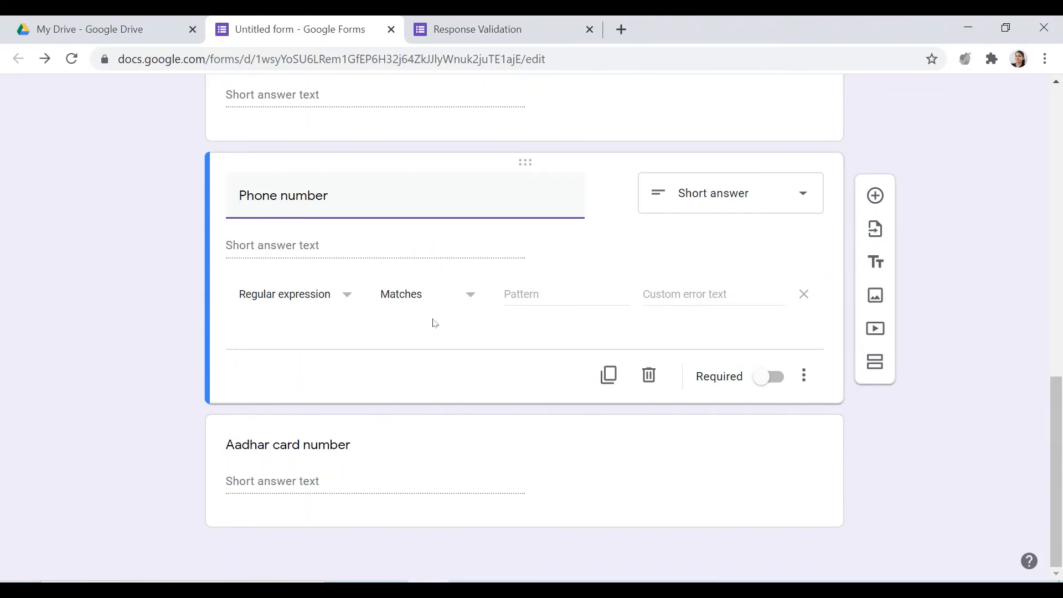
left_click(355, 299)
left_click(351, 297)
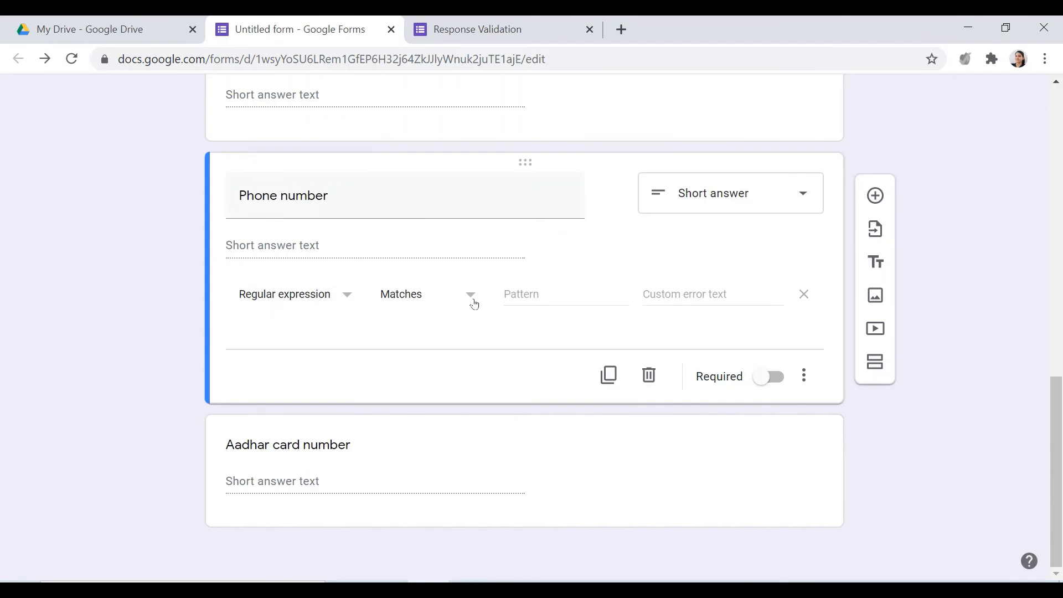
left_click(468, 297)
left_click(442, 299)
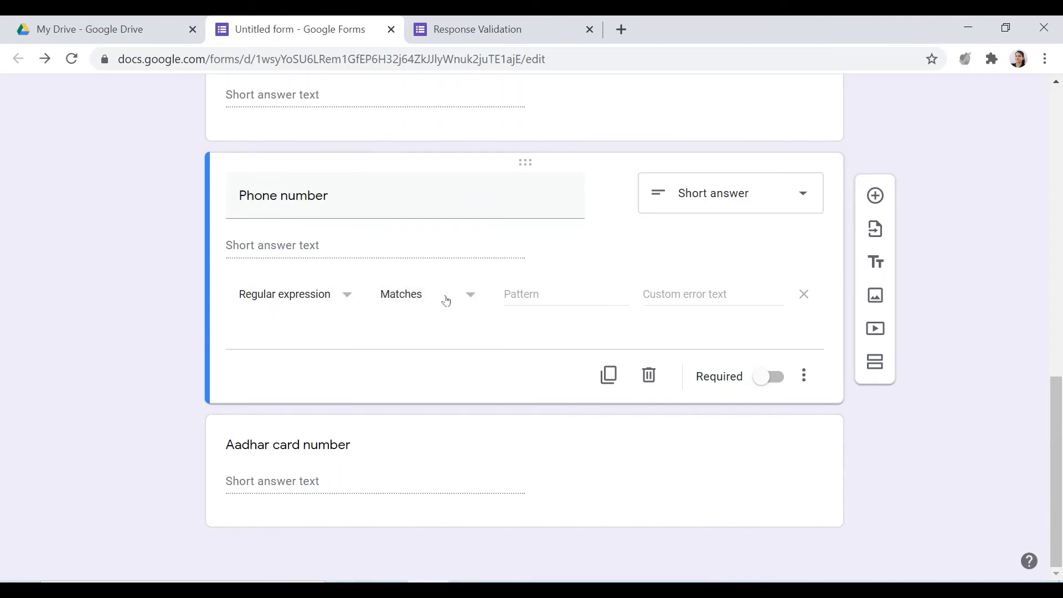
Enter ([0-9]{2}-\d{5}-\d{5}) as the Phone number question's pattern and open its custom error text for editing
left_click(517, 295)
type("(")
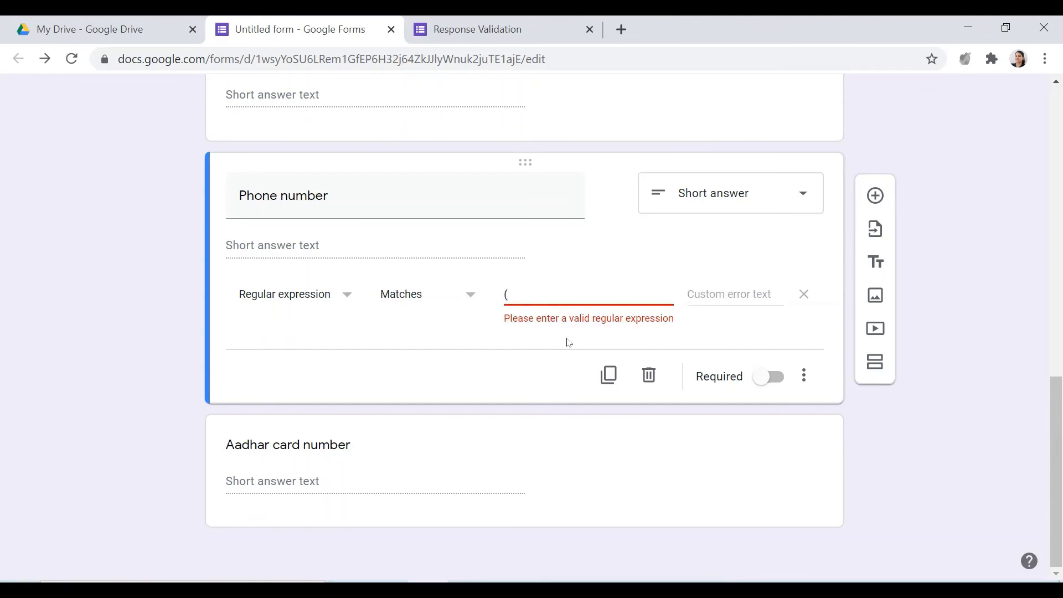
type("[0-9]{2}")
type("-\\d{5}-\\d{5}")
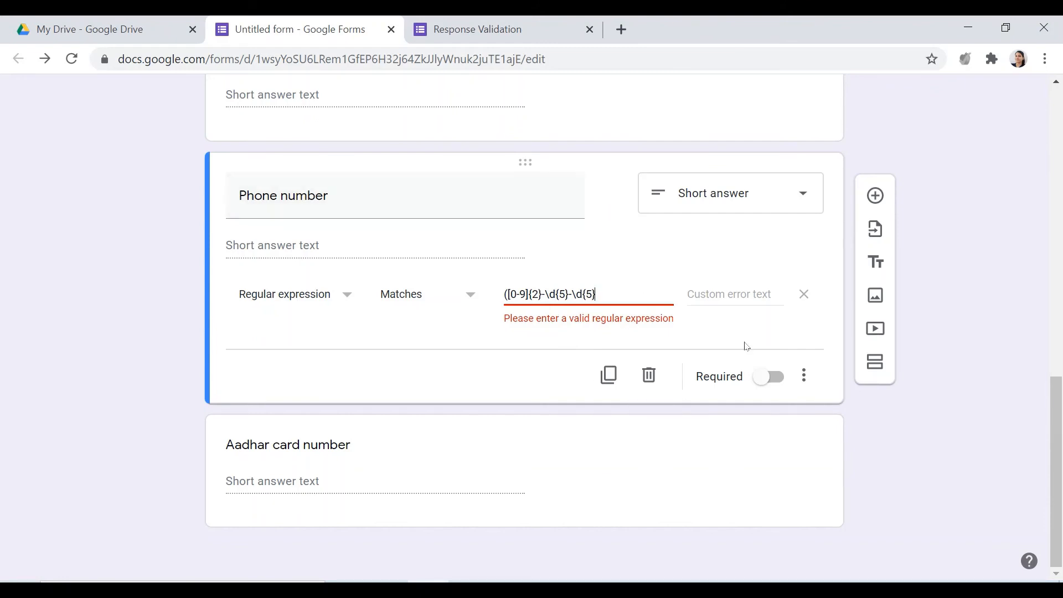
type(")")
left_click(712, 294)
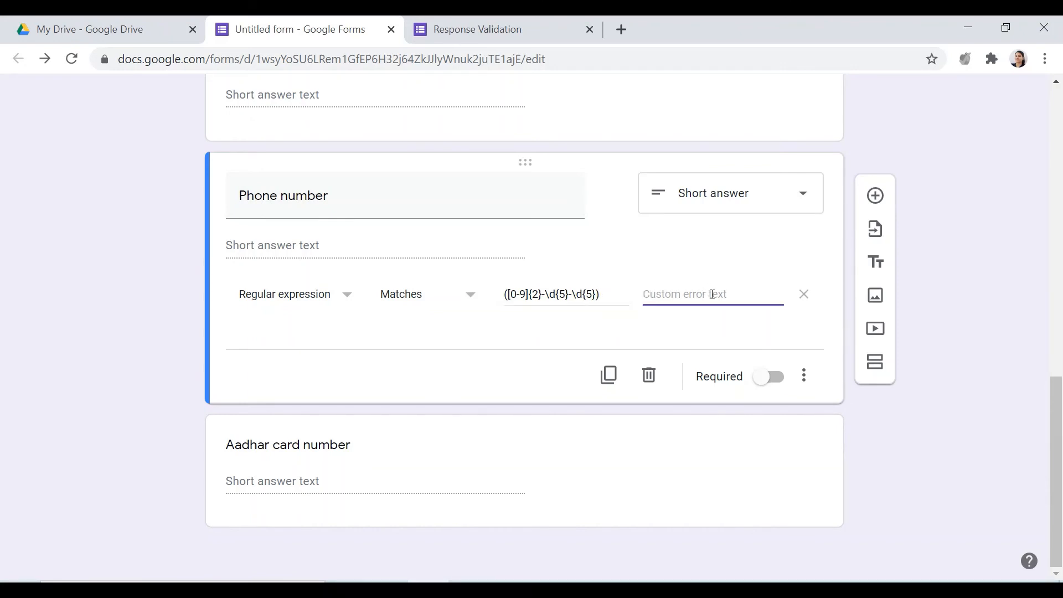
Set the Phone number question's custom error text to "correct format is xx-xxxx-xxxxx"
type("c")
type("orr")
type("e t")
type("ct")
key("BackSpace")
key("BackSpace")
key("BackSpace")
type("ct")
type(" format")
type(" is")
type(" xx=")
key("BackSpace")
type("-xxxx-xxx")
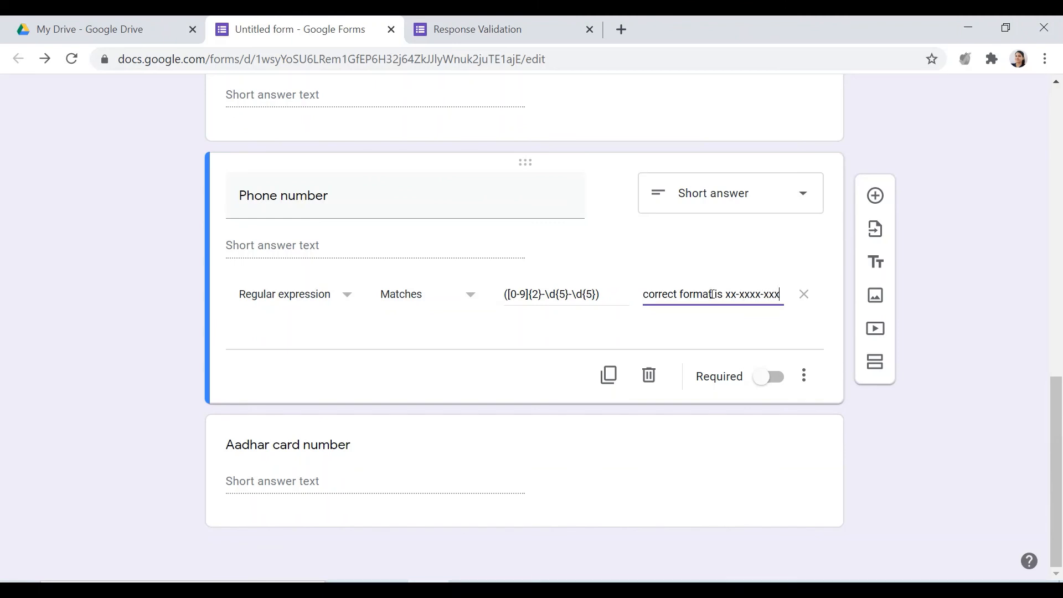
type("xx")
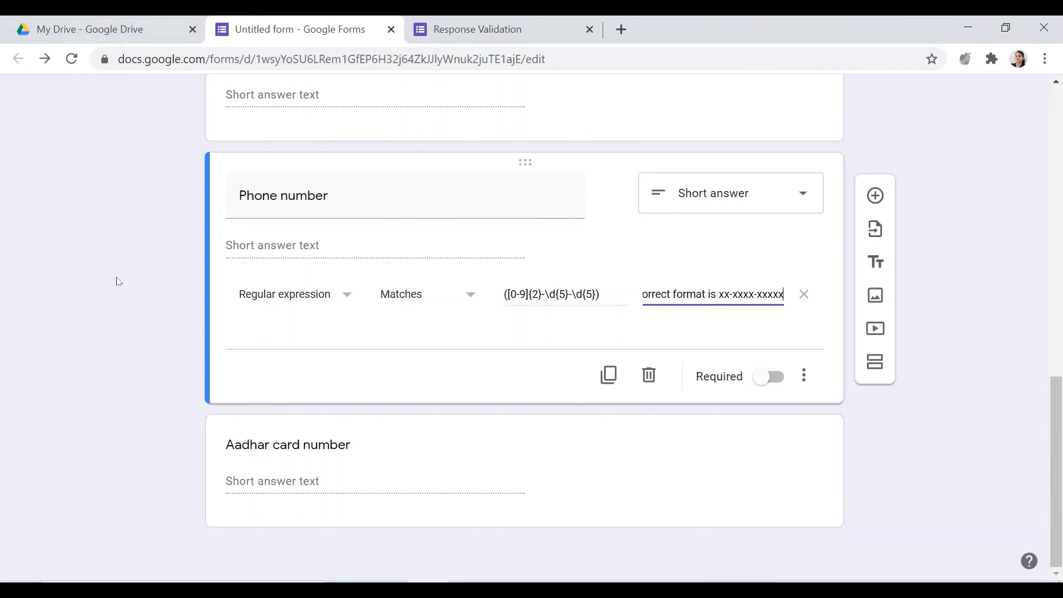
Reload the form preview and test the Phone number rule with a made-up ten-digit number without hyphens
left_click(466, 33)
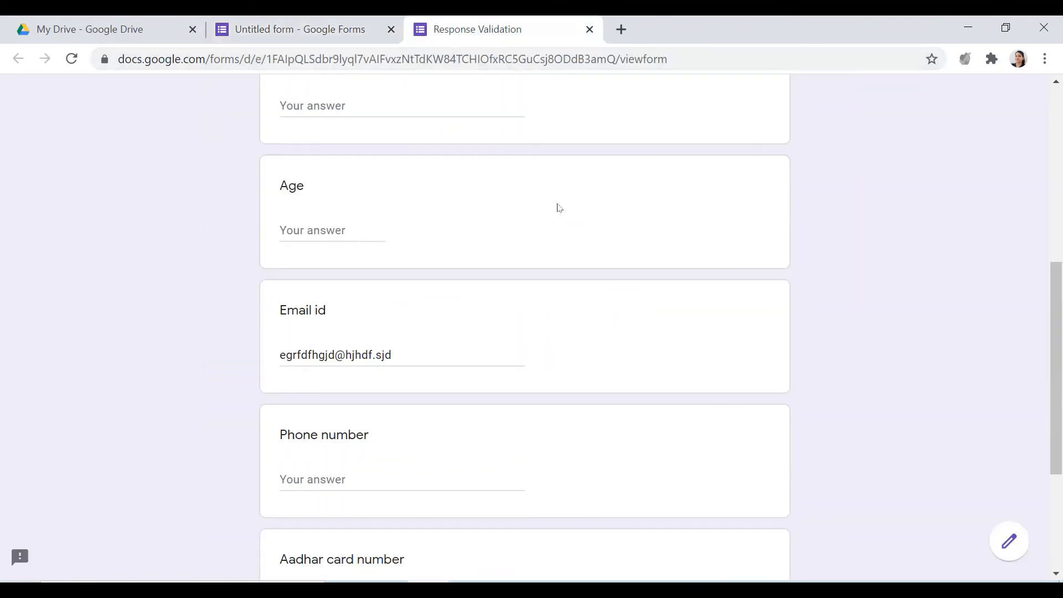
left_click(73, 58)
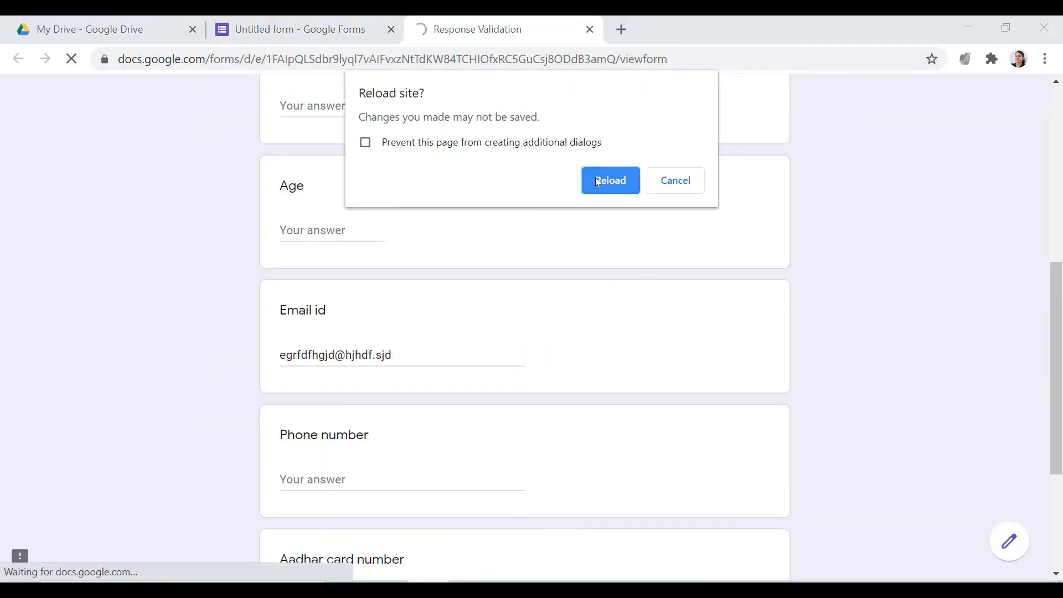
left_click(598, 182)
left_click(348, 475)
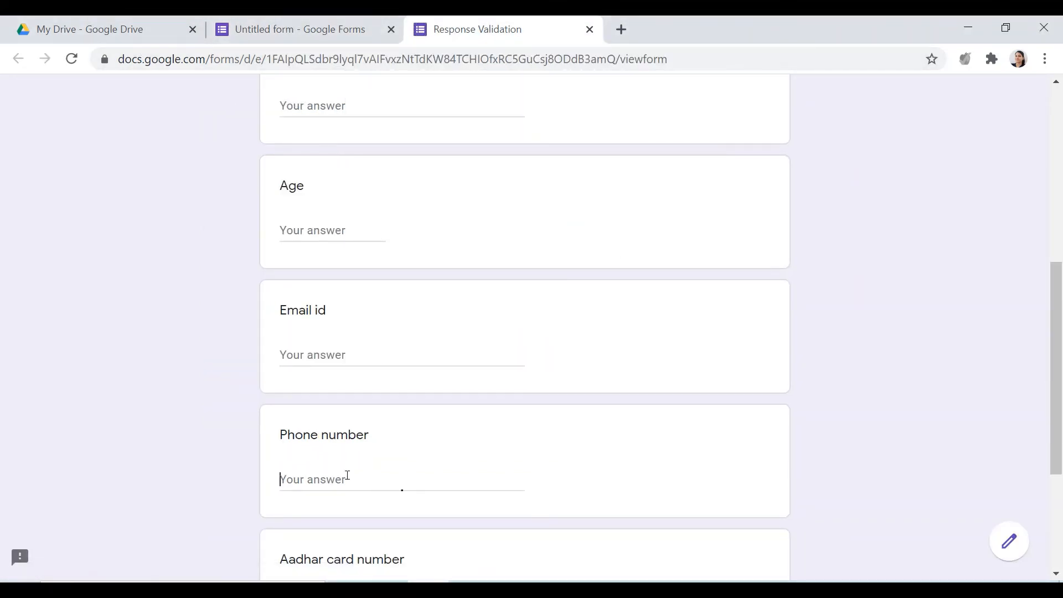
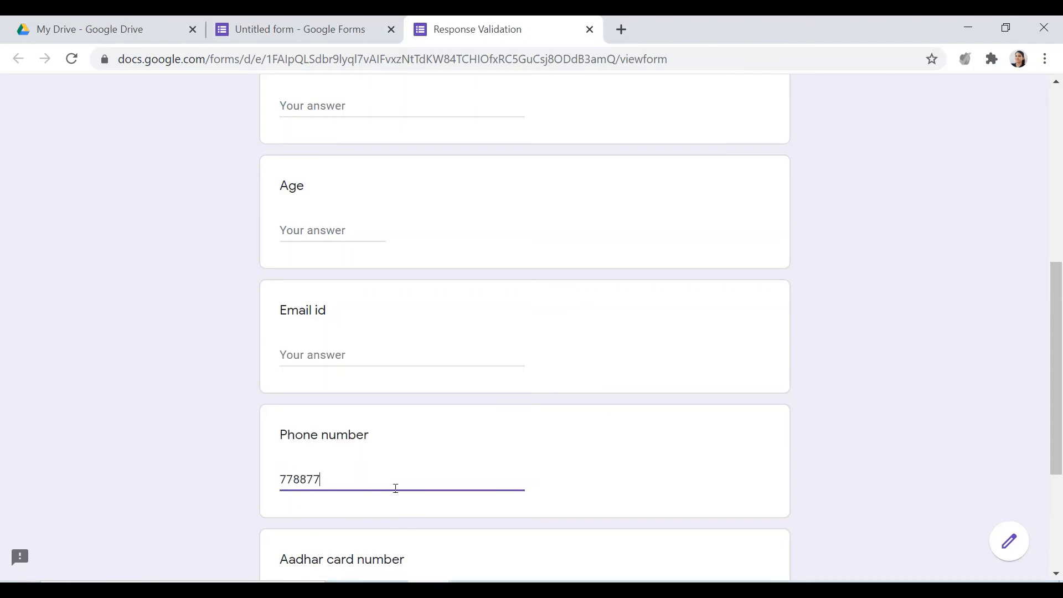
left_click(566, 493)
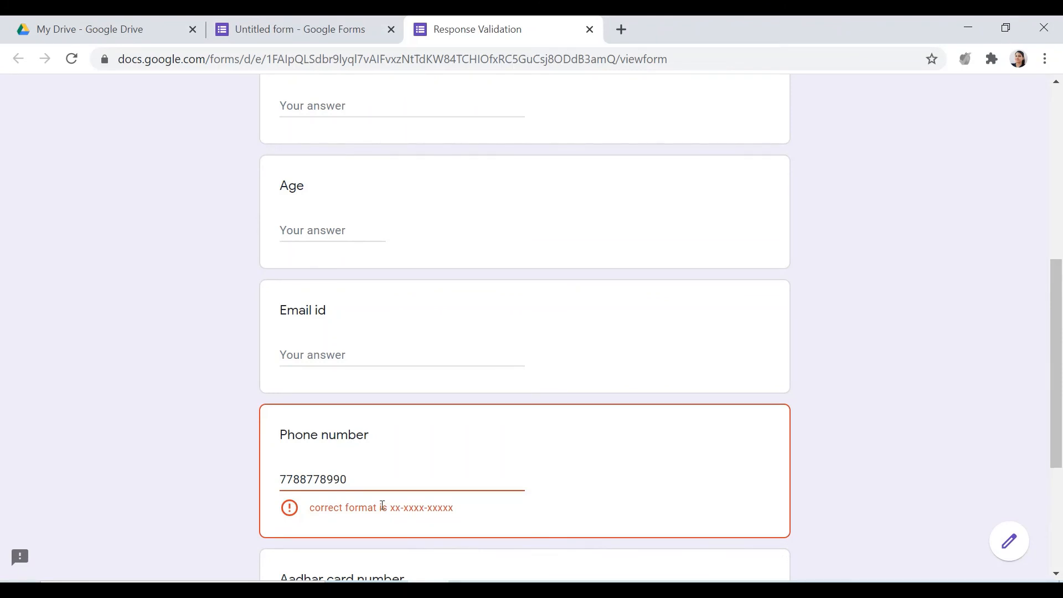
Test the Phone number rule with a made-up hyphenated number in groups of 2, 5 and 5 digits, and add one extra digit at the end
left_click_drag(364, 486, 204, 484)
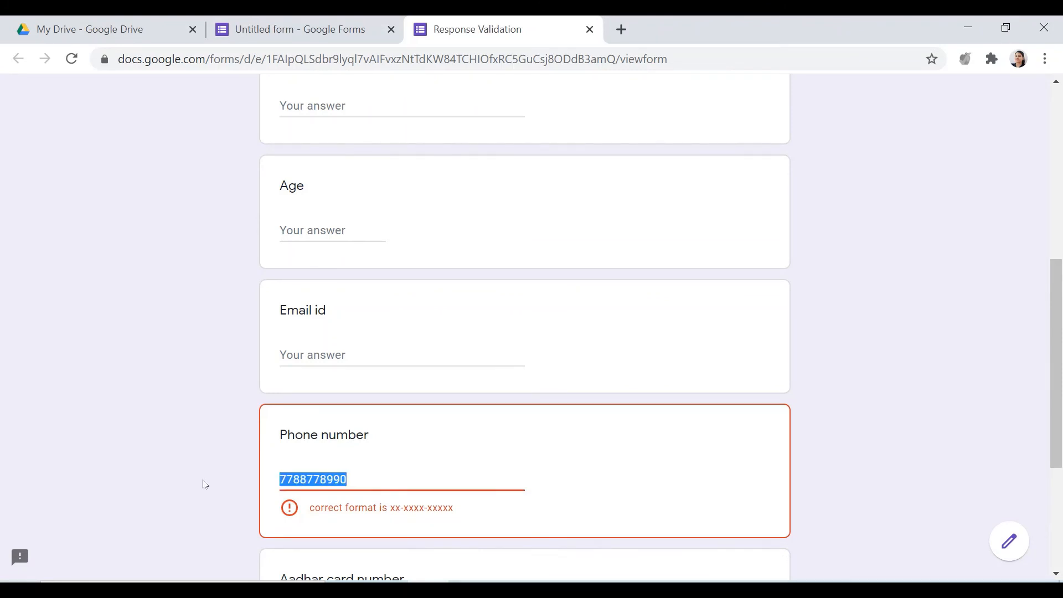
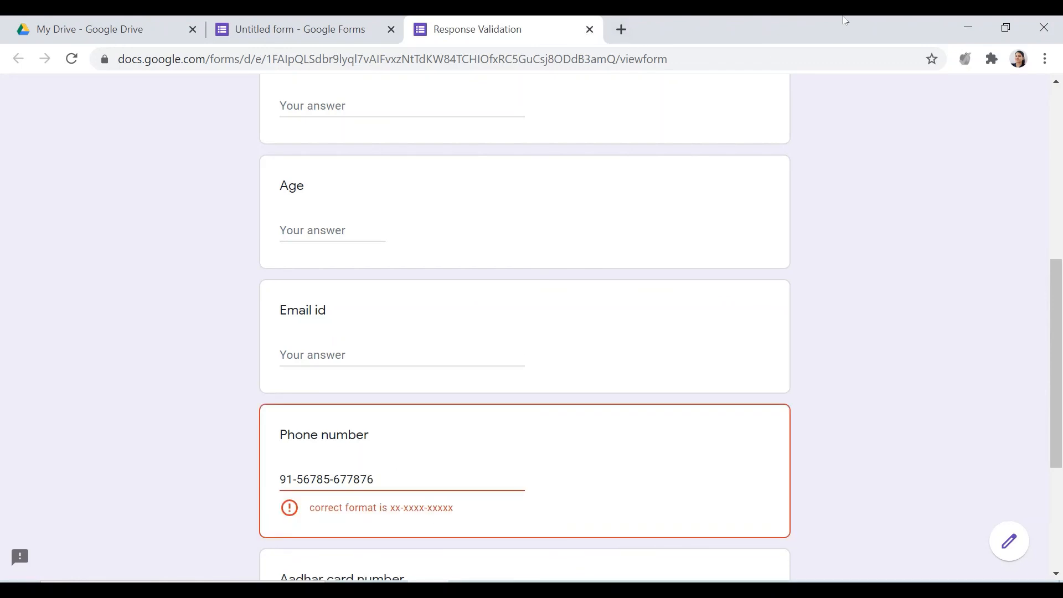
left_click(590, 30)
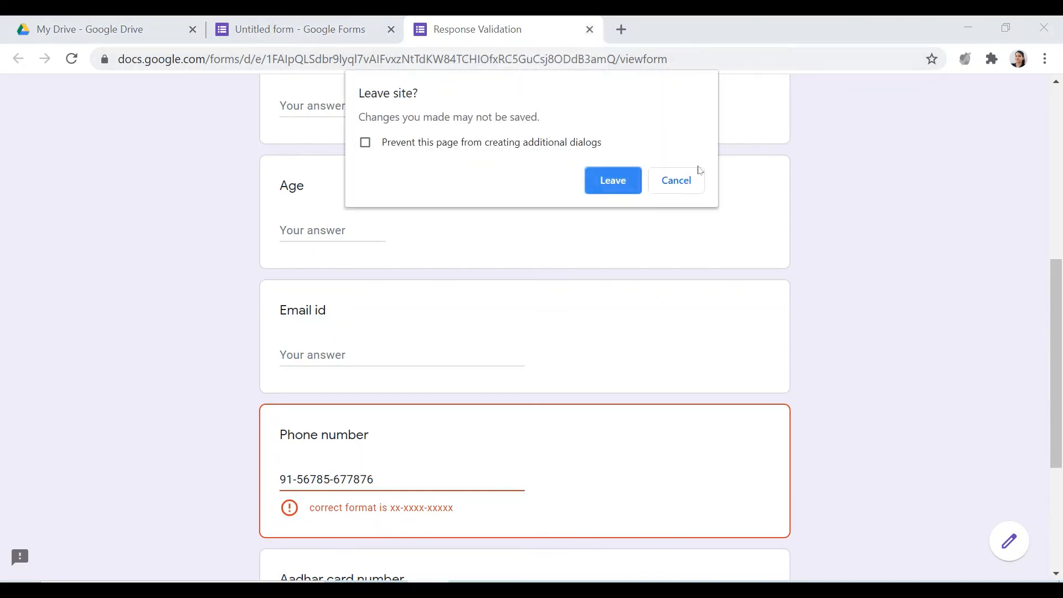
left_click(682, 187)
Return to the form editor, open the Aadhar card number question and choose Regular expression, Matches as its validation
key("ctrl+shift+Tab")
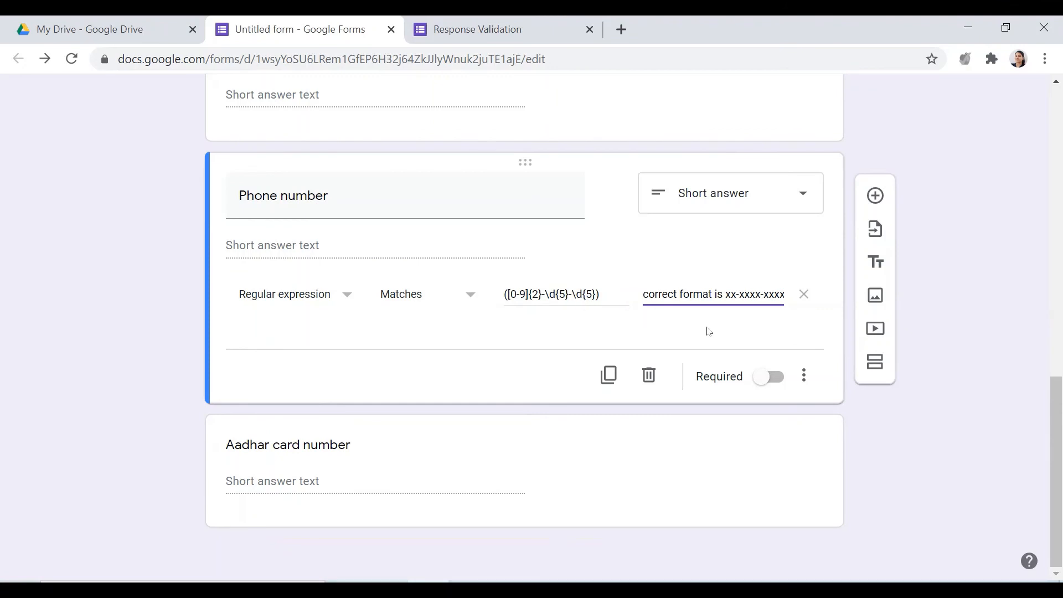
left_click(236, 488)
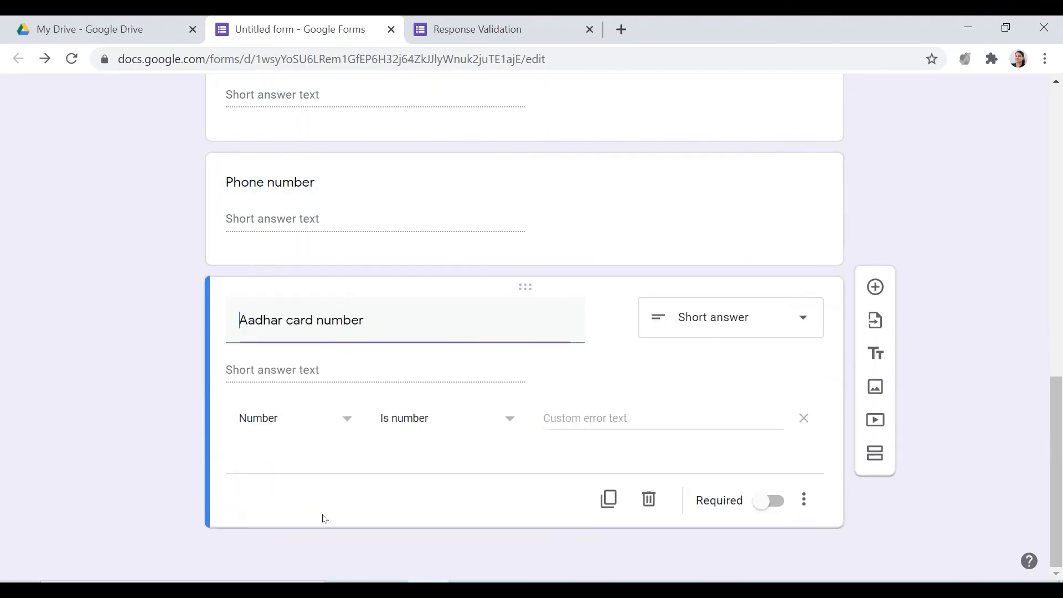
left_click(327, 422)
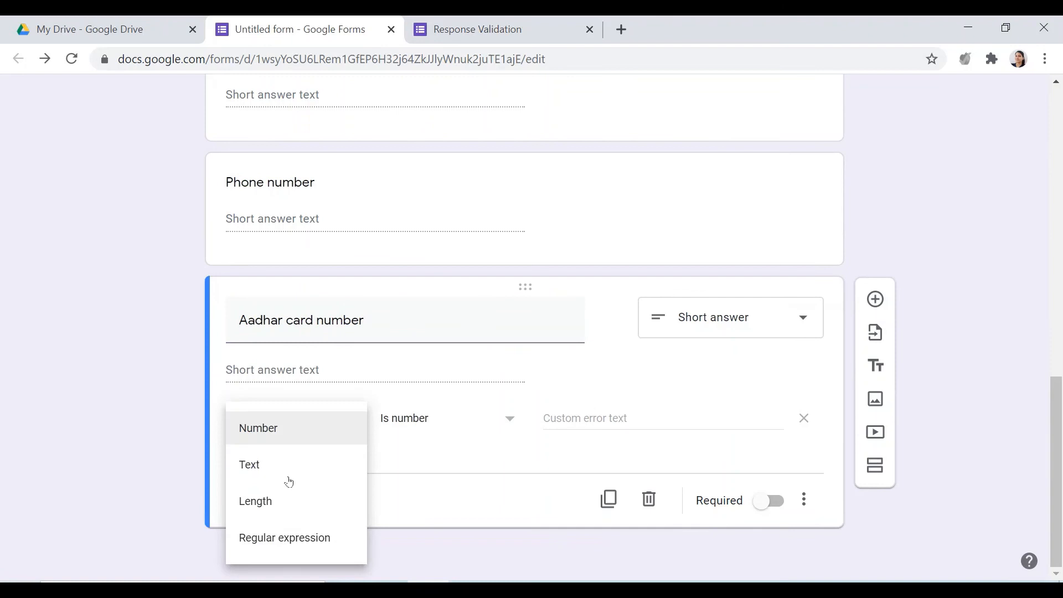
left_click(285, 539)
left_click(473, 420)
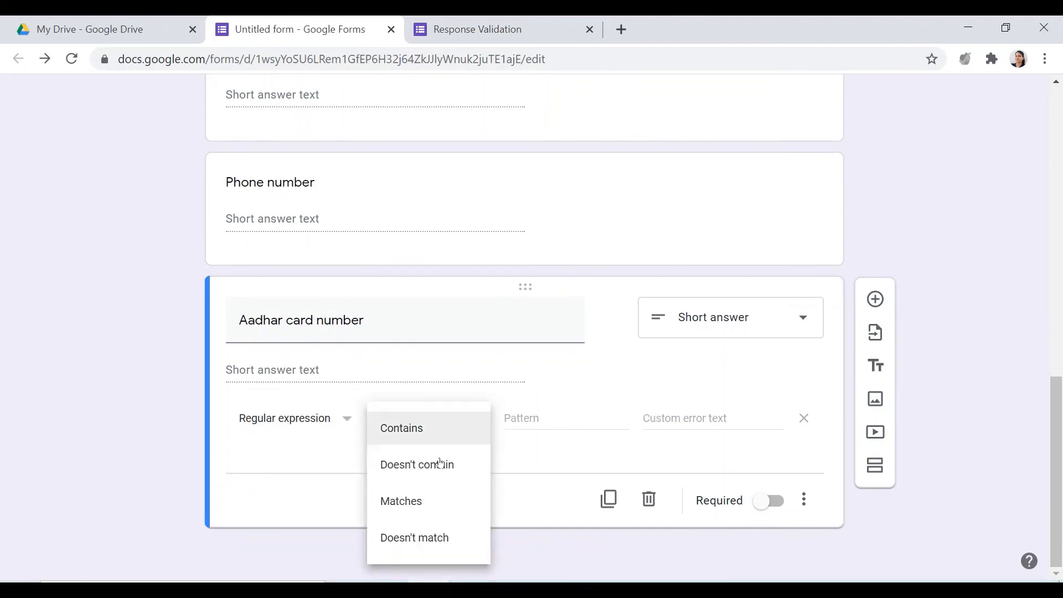
left_click(417, 499)
Enter ([0-9]{4}-\d{4}-\d{4}) as the Aadhar card number question's pattern
left_click(515, 419)
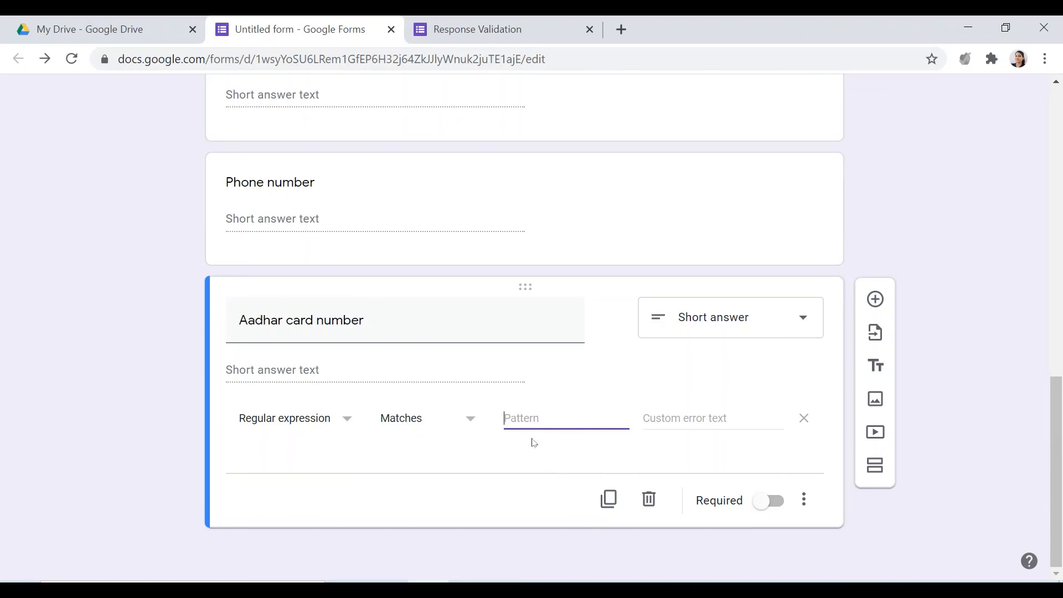
type("([")
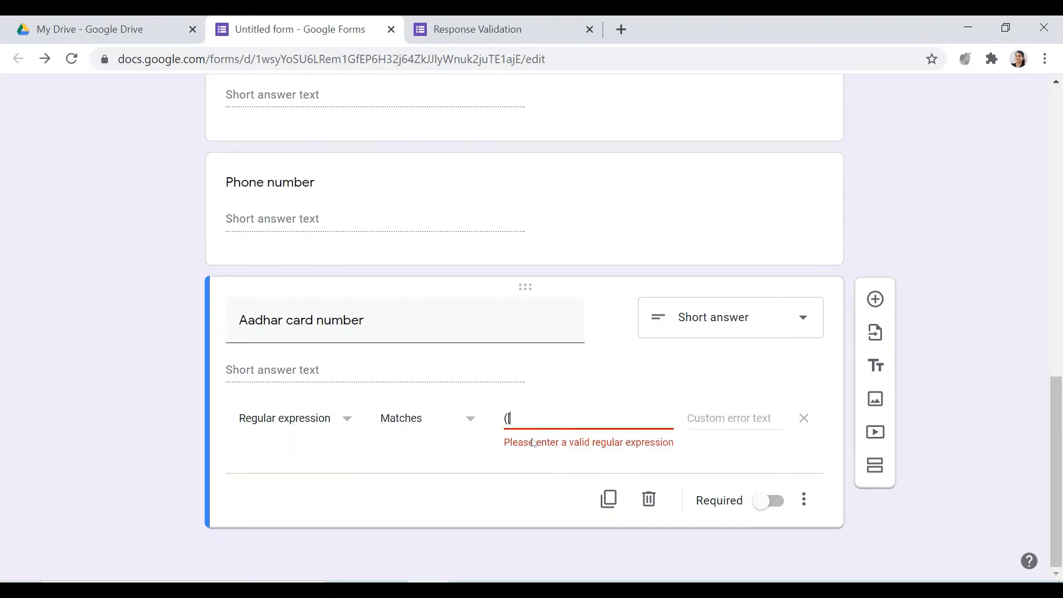
type("0-9]{4}-\\d{4}-\\d{4}")
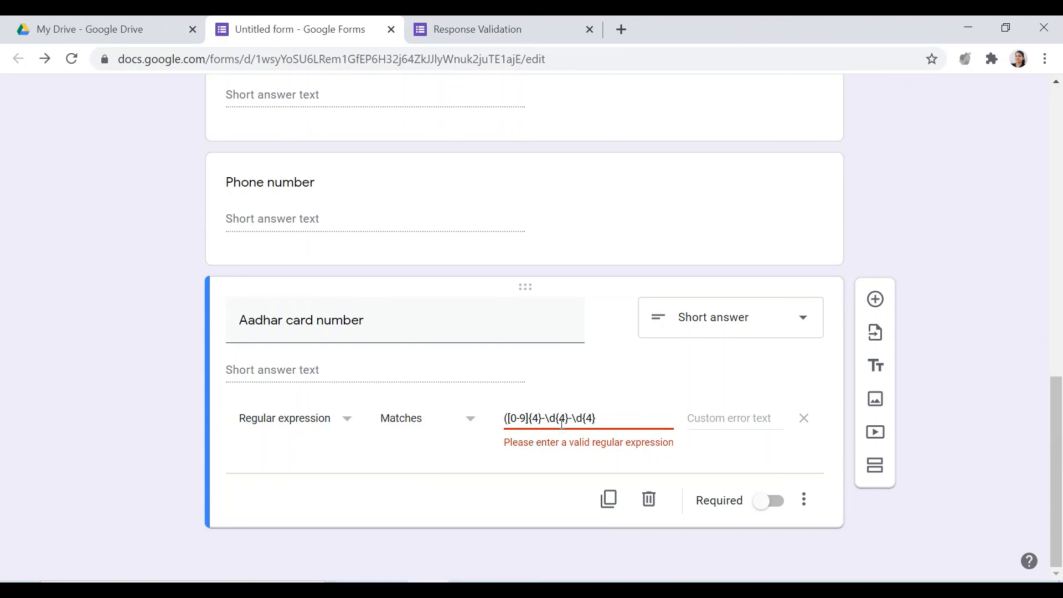
type(")")
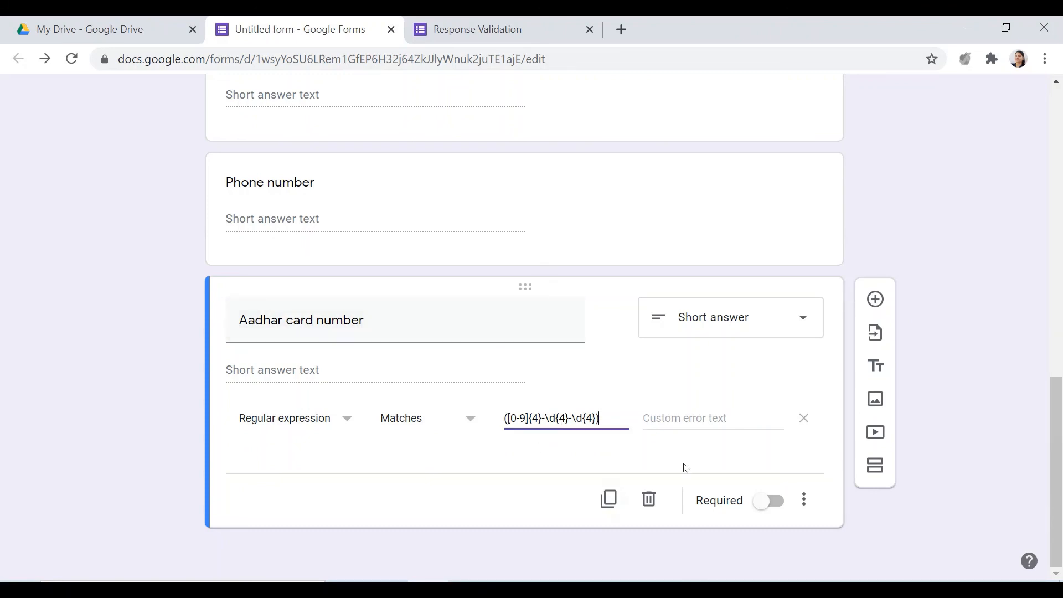
Set the Aadhar card number question's custom error text to "correct format is xxxx-xxxx-xxxx"
left_click(691, 418)
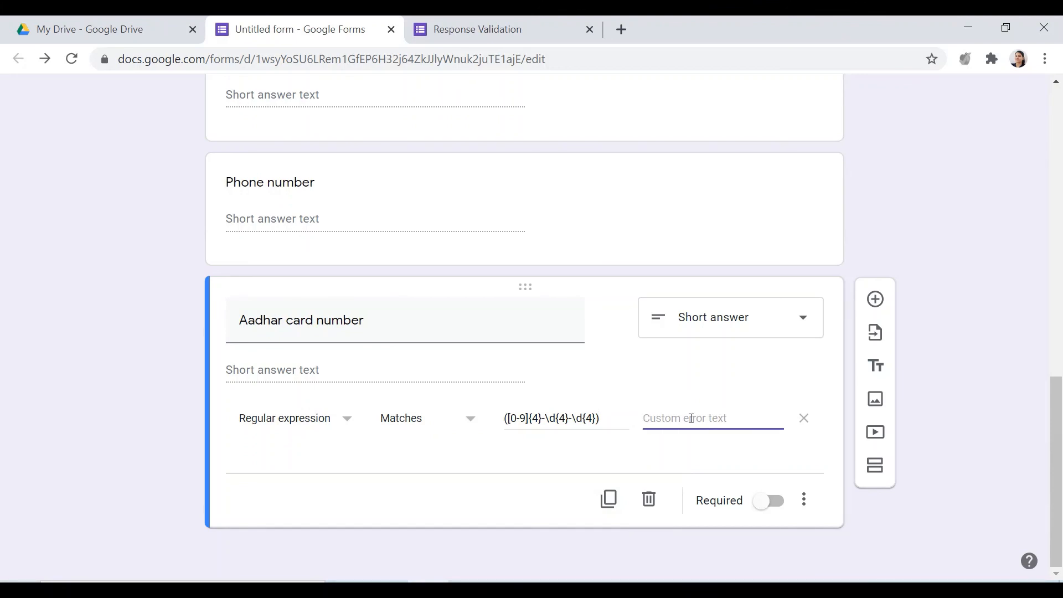
type("correct format is xxxx")
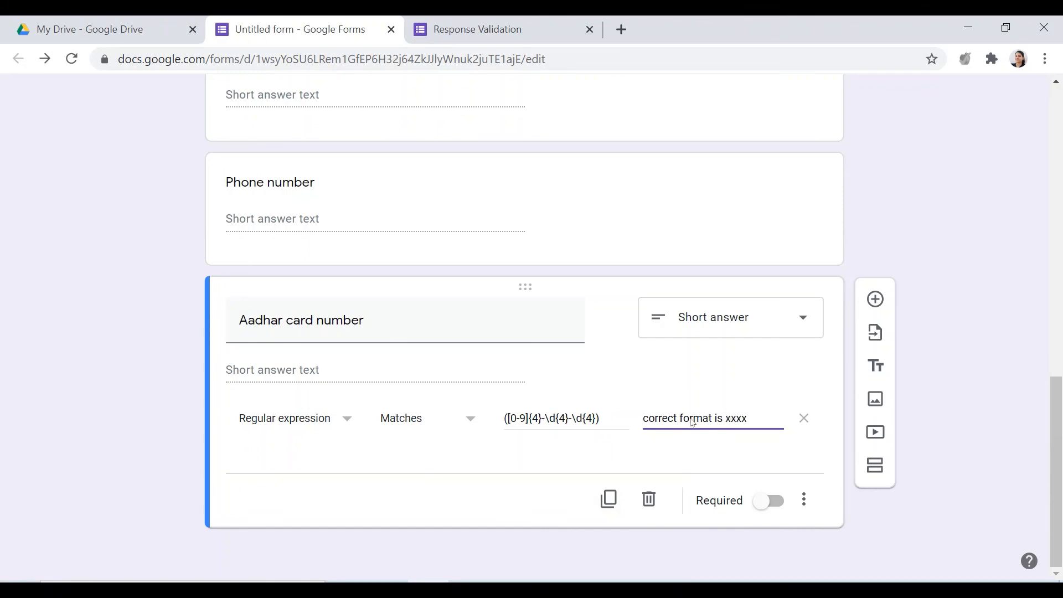
type("-xxxx-xxx")
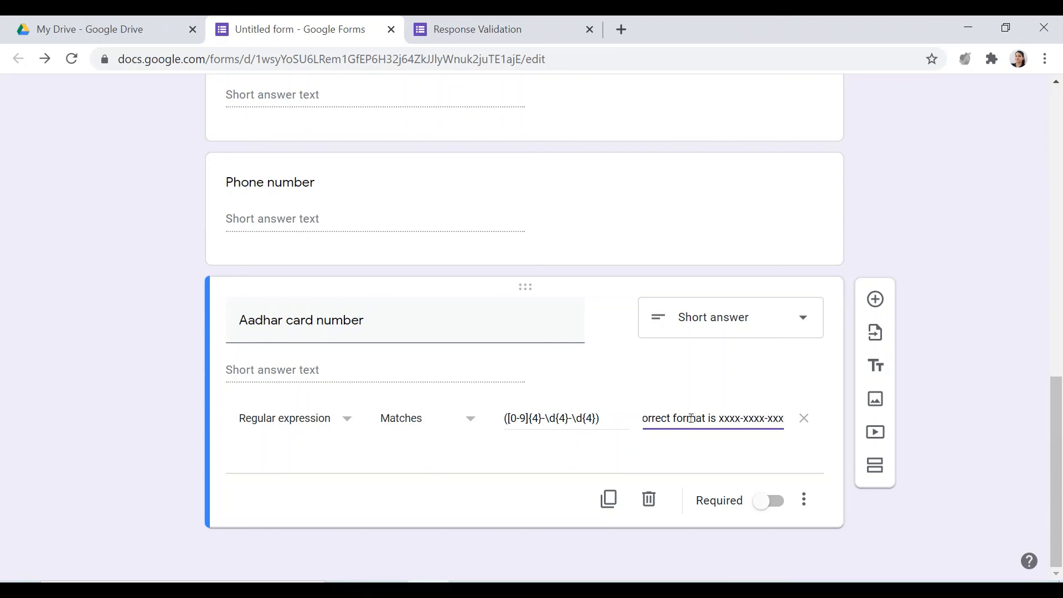
type("x")
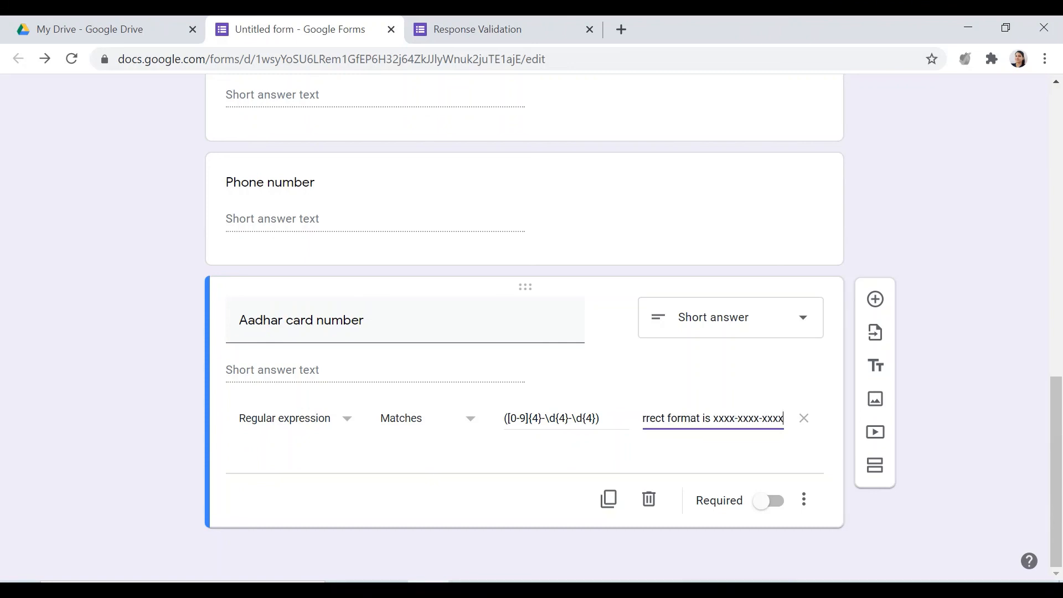
Reload the form preview and enter a made-up Aadhar card number as three hyphen-separated groups of four digits
left_click(509, 28)
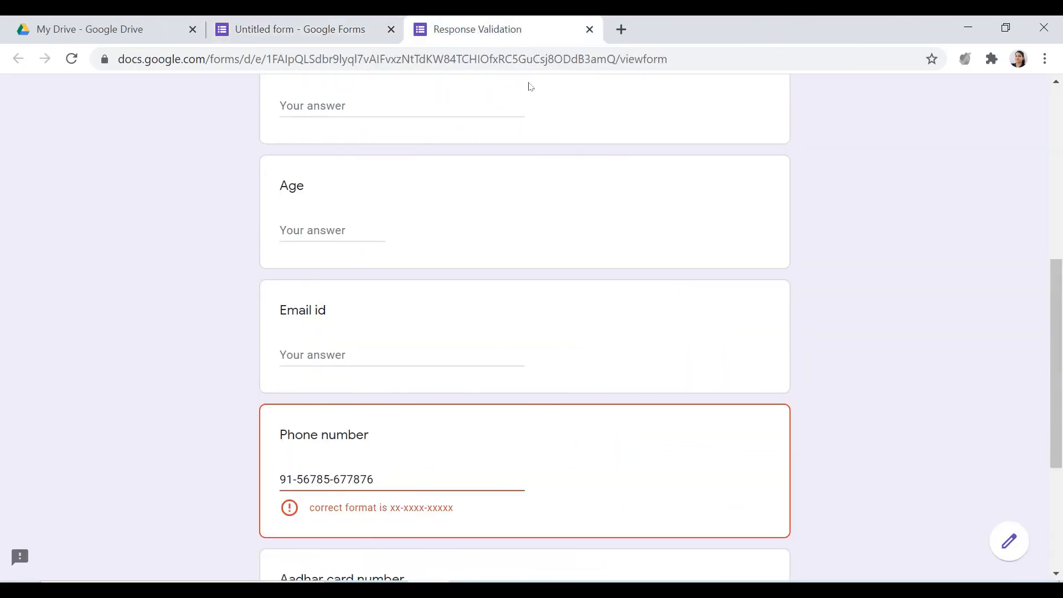
left_click(71, 58)
left_click(610, 178)
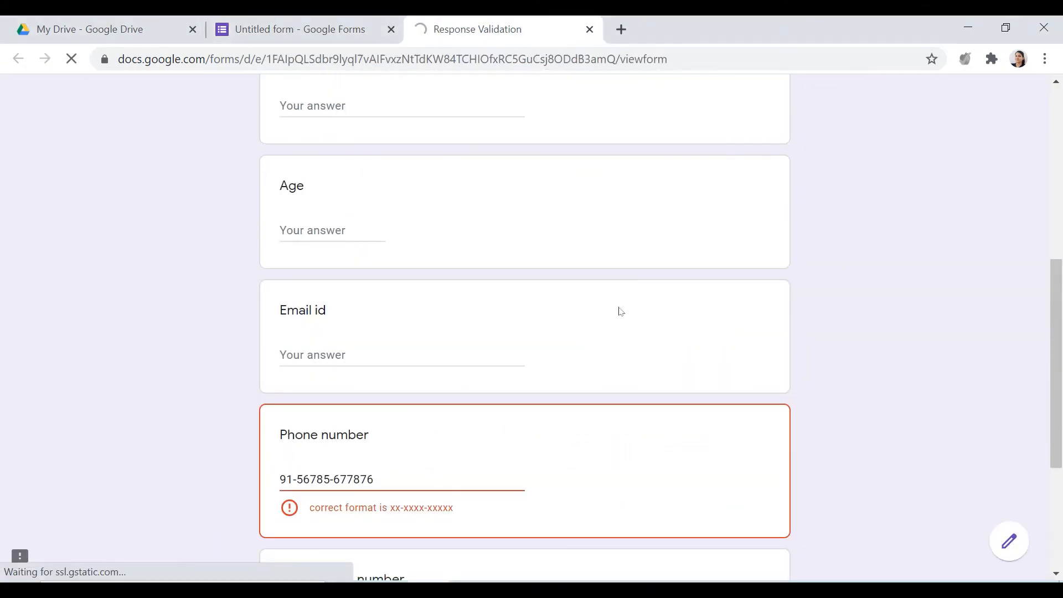
scroll(621, 341, "down", 4)
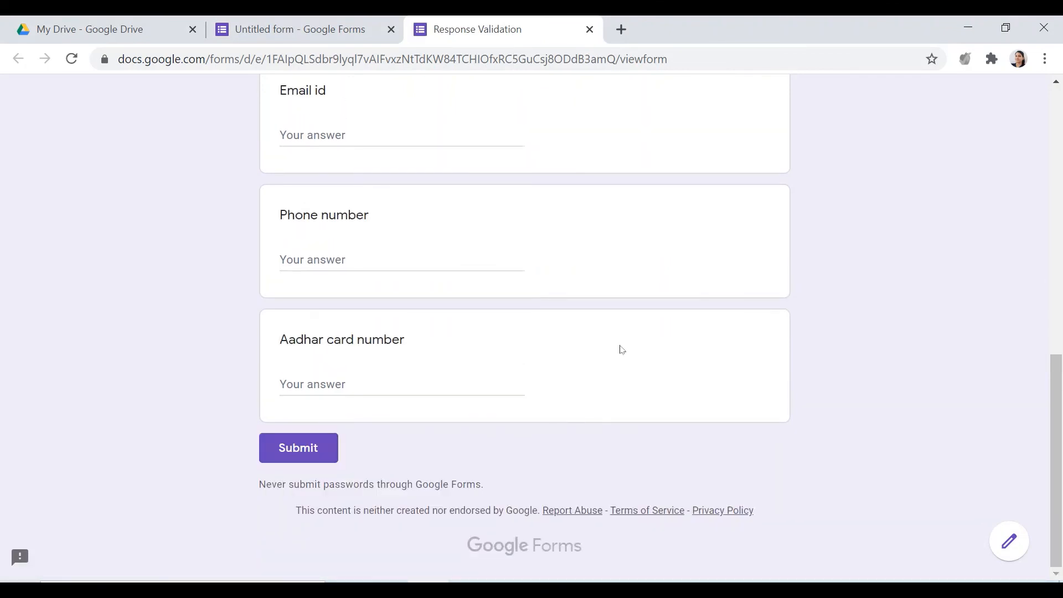
left_click(483, 385)
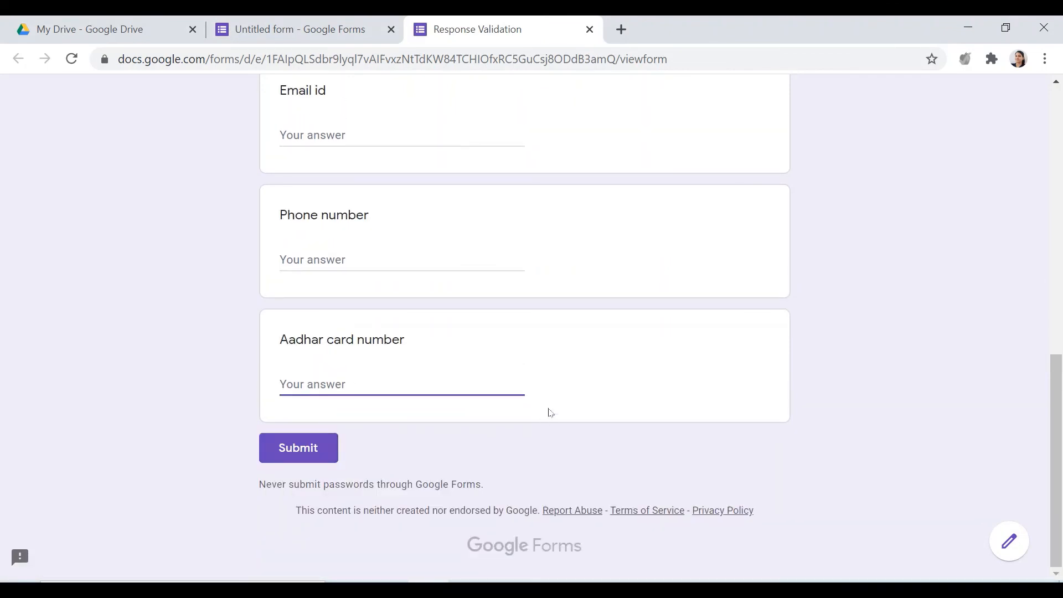
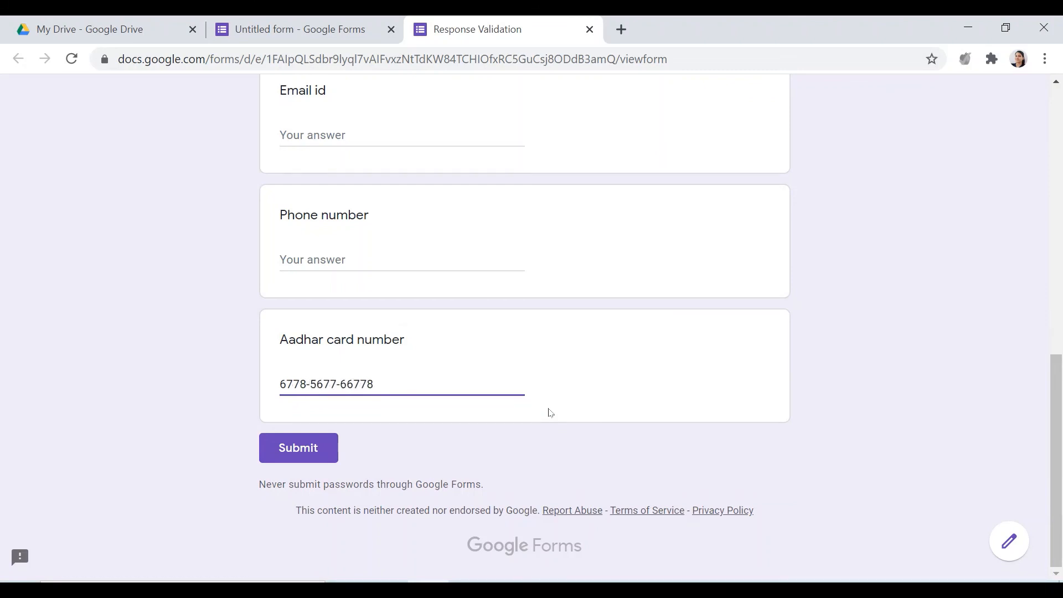
left_click(579, 396)
Test the Aadhar card number rule by adding and removing an extra digit in the last group and in the middle group
left_click(430, 388)
type("9")
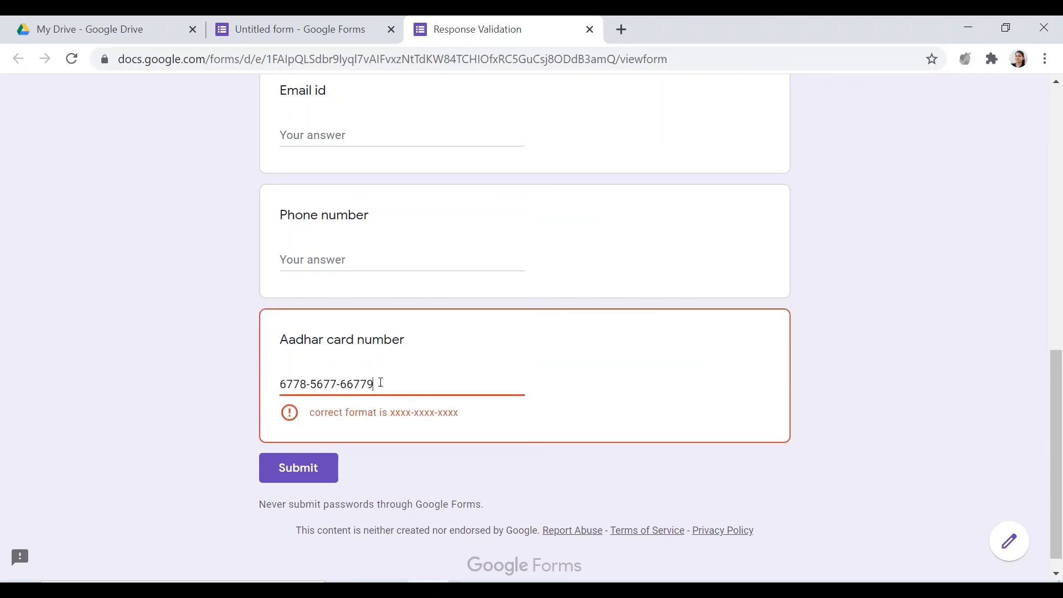
key("BackSpace")
left_click(336, 384)
type("8")
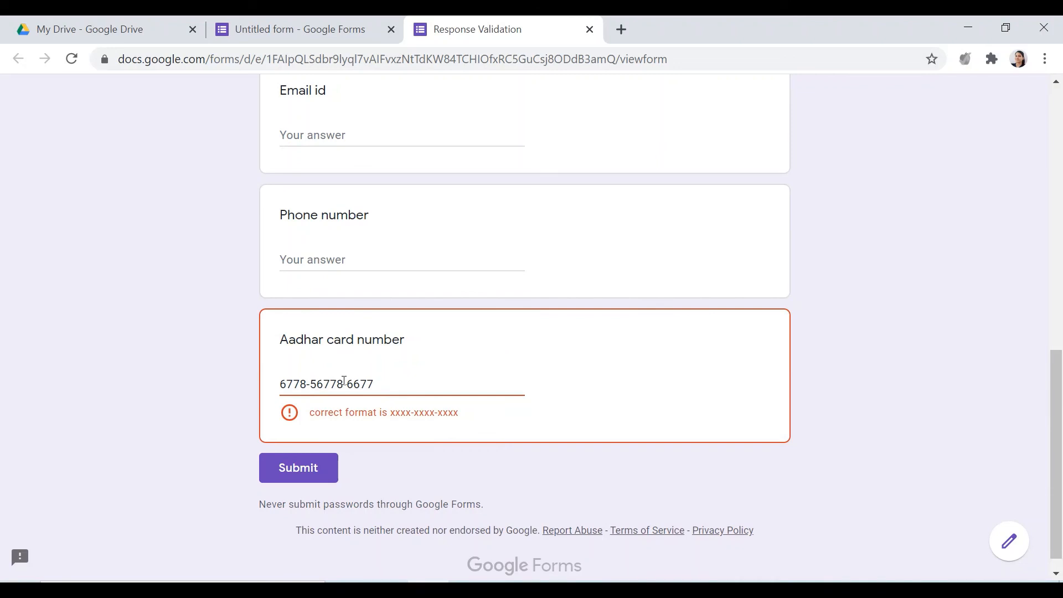
key("BackSpace")
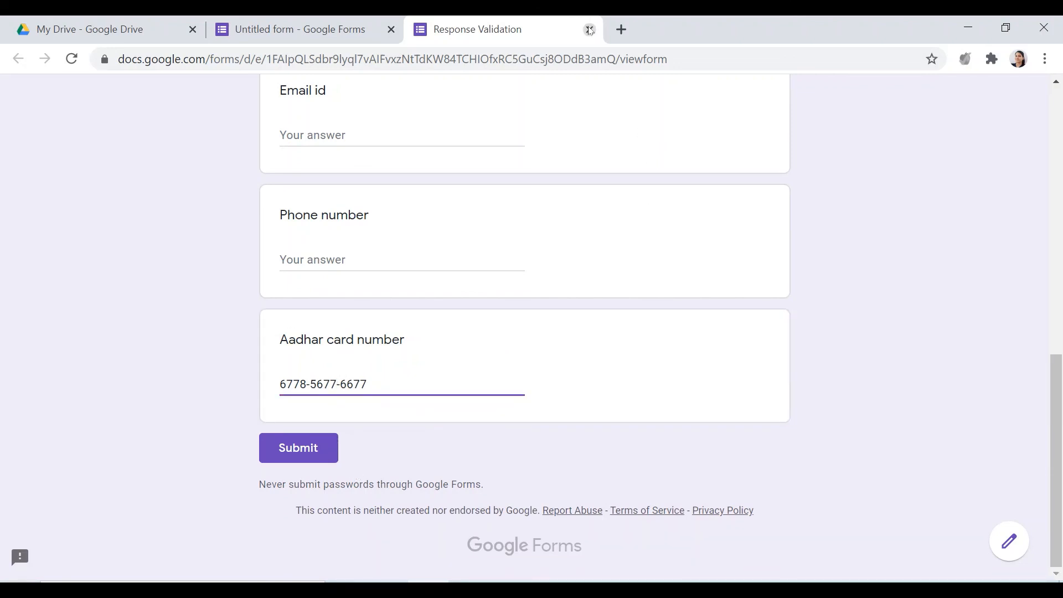
Close the form preview, discarding the test answer, and return to the beginning of the form in the editor
left_click(590, 30)
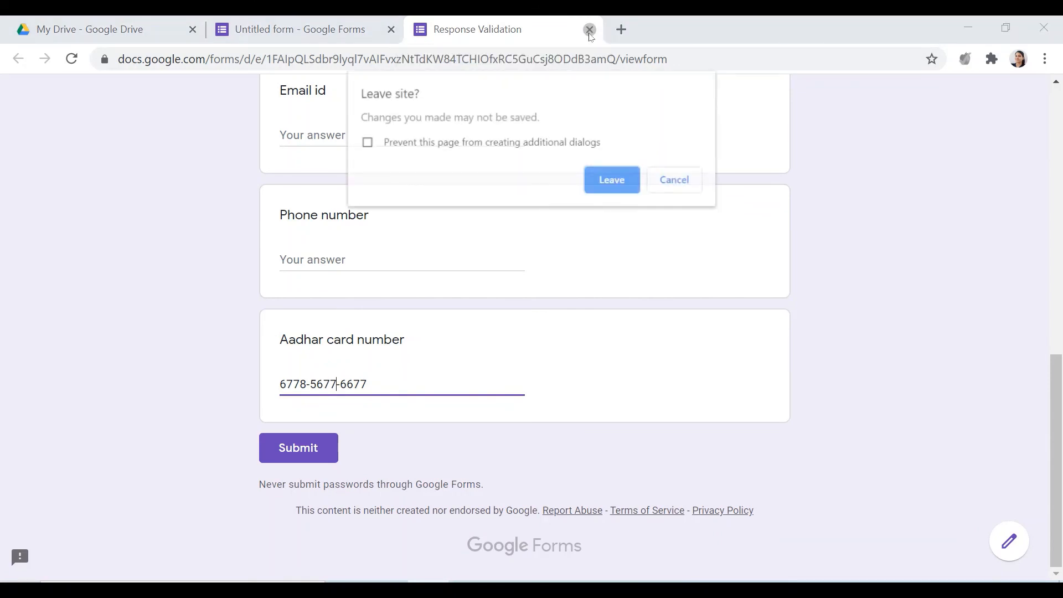
left_click(614, 181)
scroll(517, 423, "up", 10)
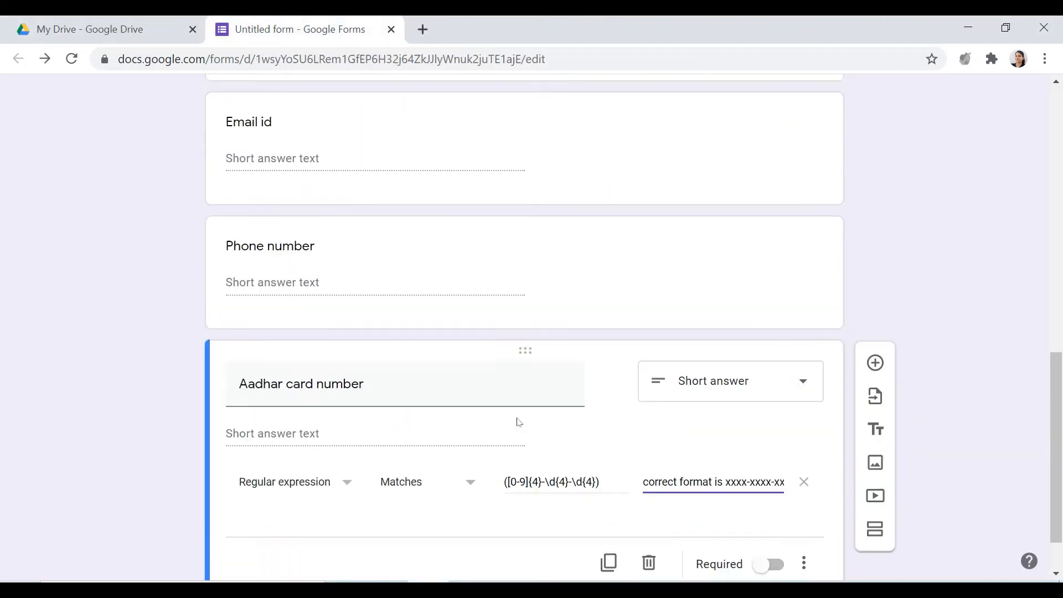
scroll(517, 484, "up", 3)
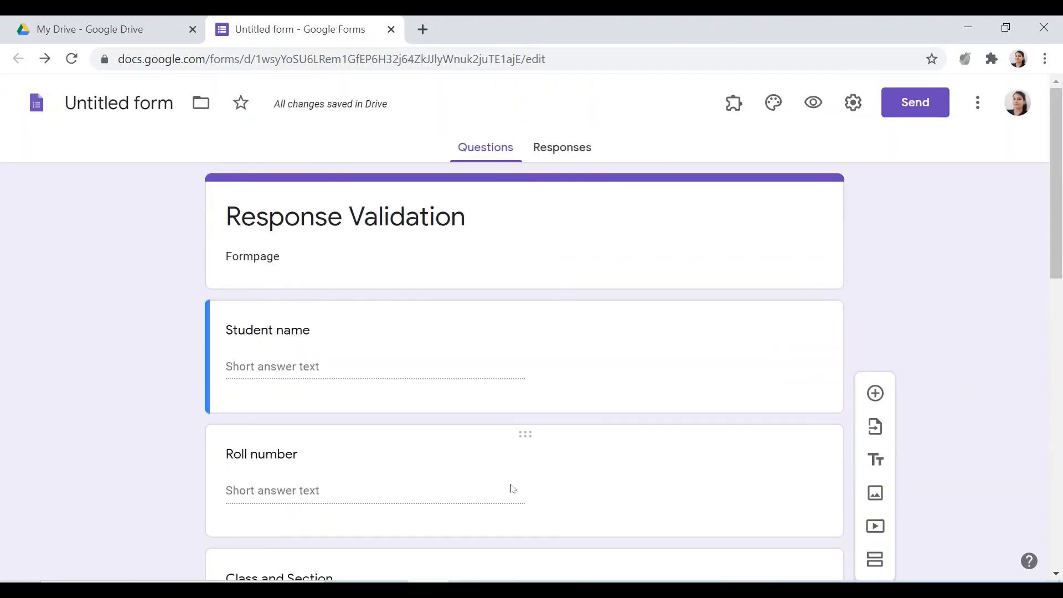
Change the Age question's response validation type to Text
scroll(361, 403, "down", 9)
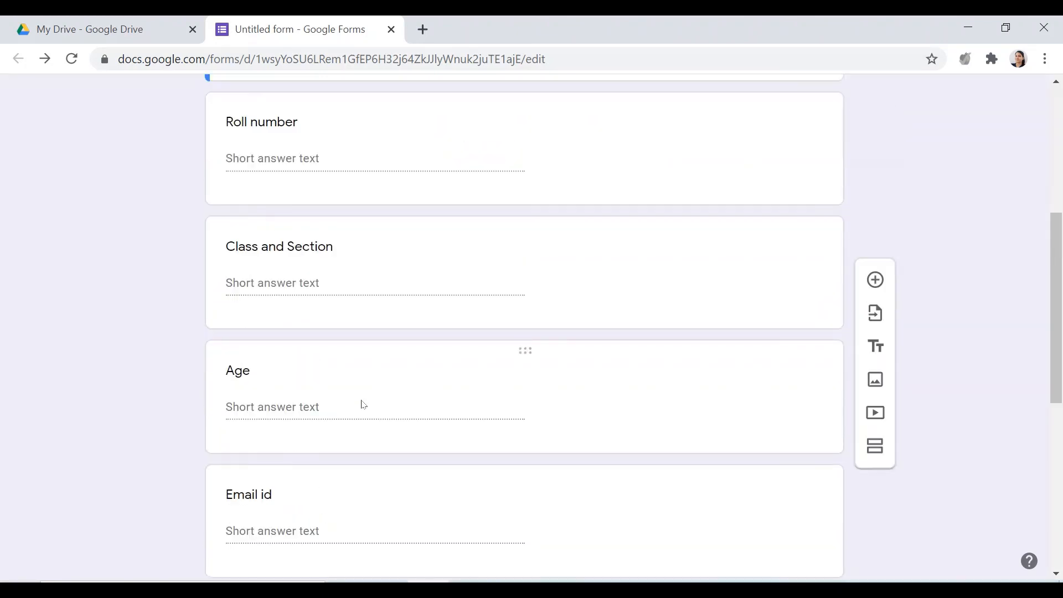
scroll(347, 437, "up", 3)
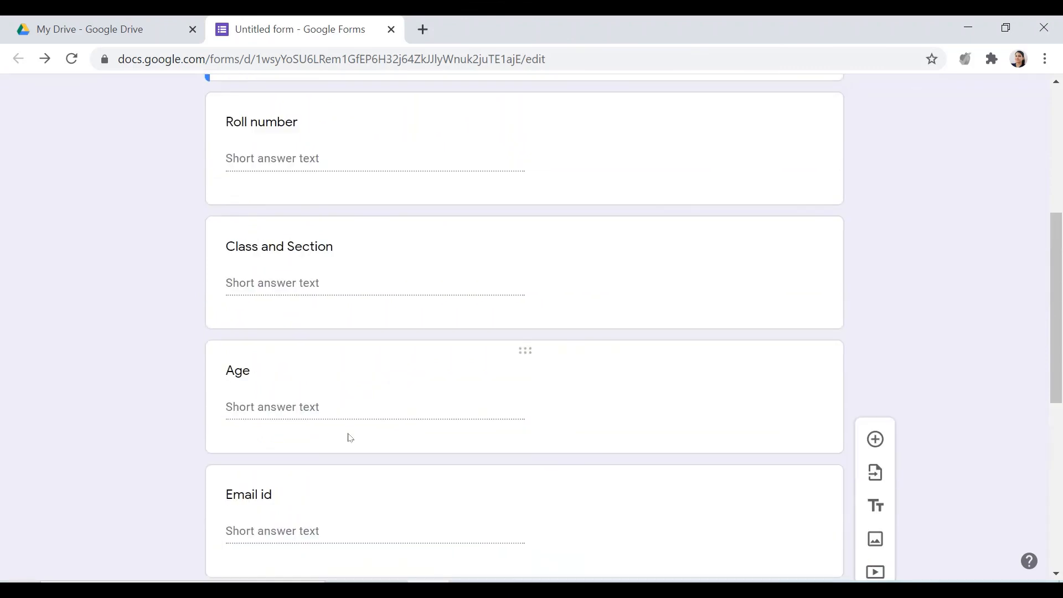
left_click(271, 442)
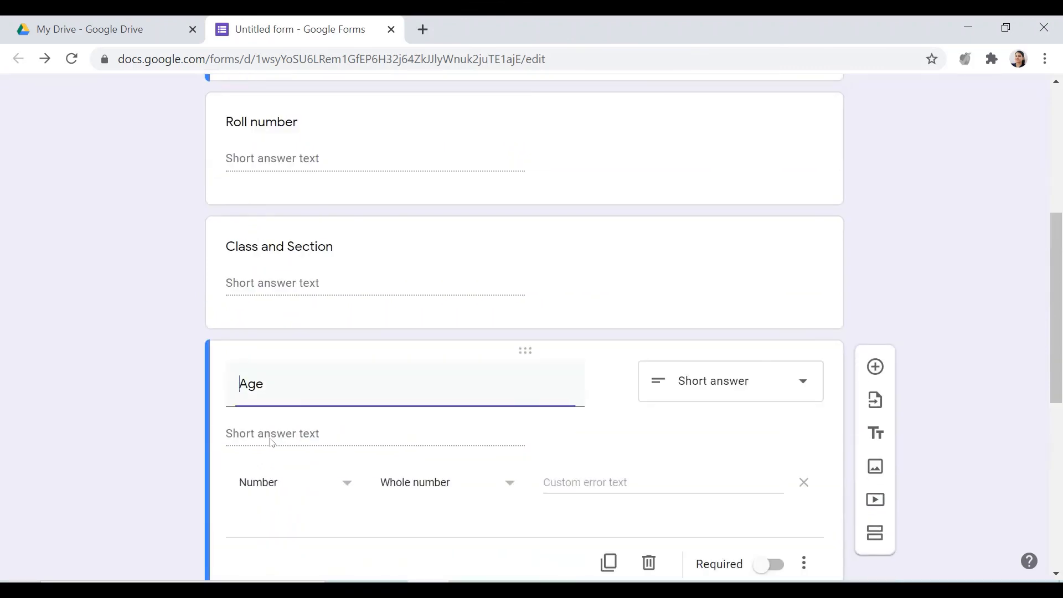
left_click(346, 484)
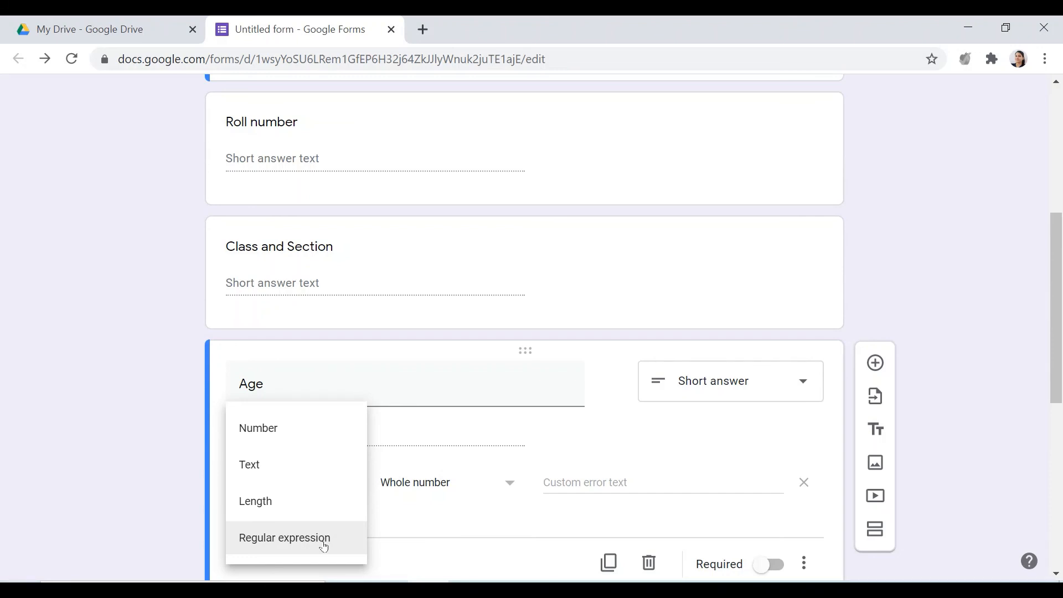
left_click(264, 470)
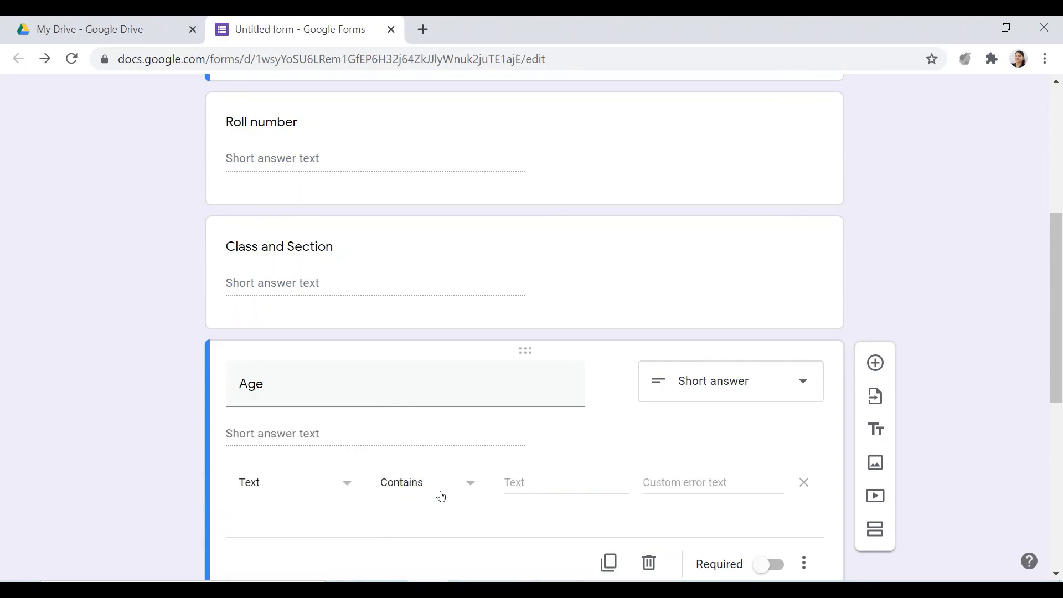
Set the Age question's text condition to Contains and enter a sample first name as the text to match
left_click(461, 490)
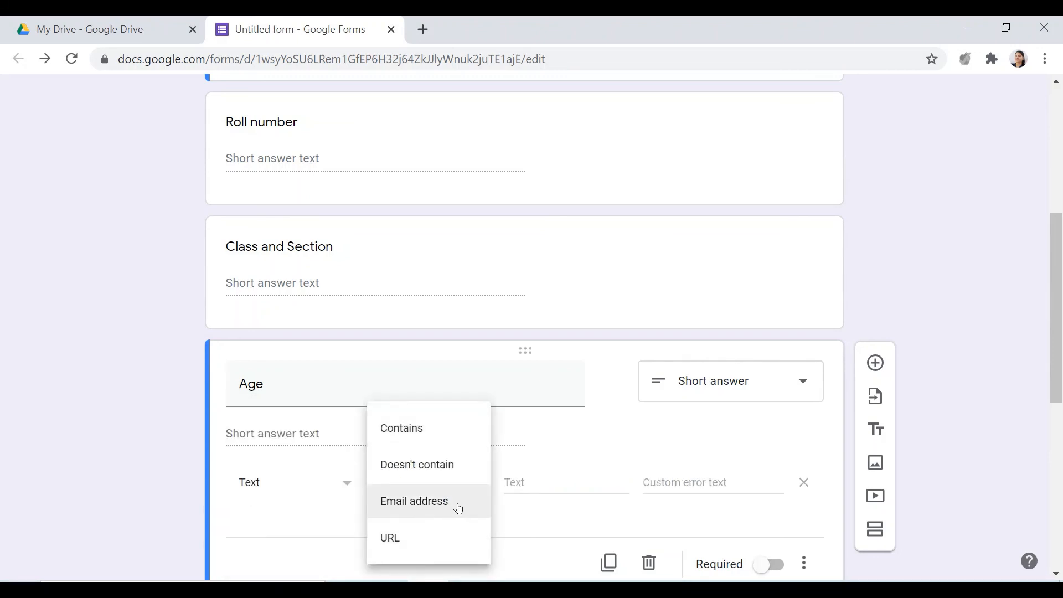
left_click(424, 435)
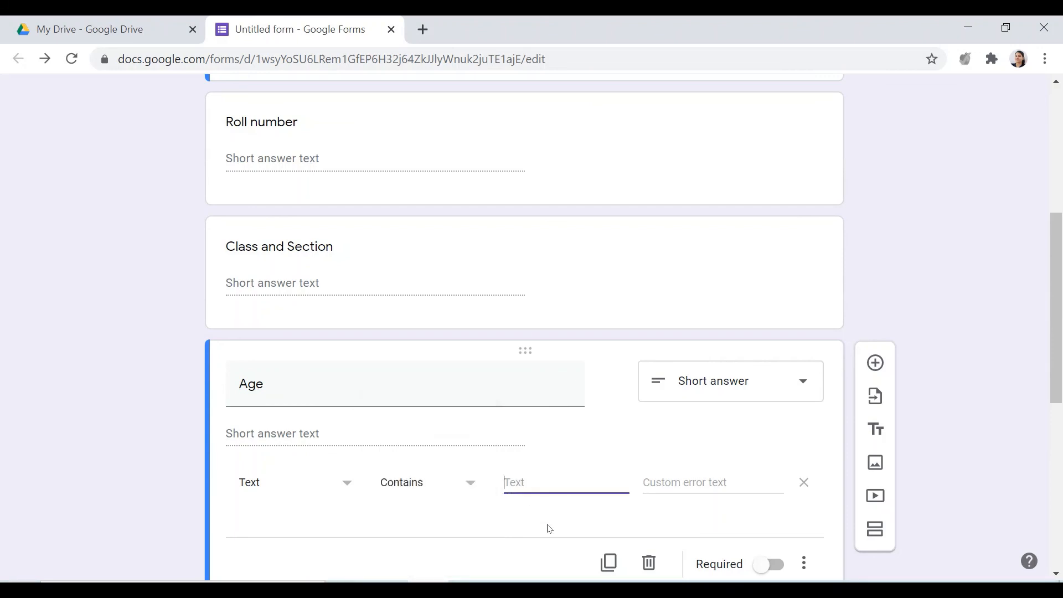
type("neha")
left_click(717, 500)
left_click(652, 482)
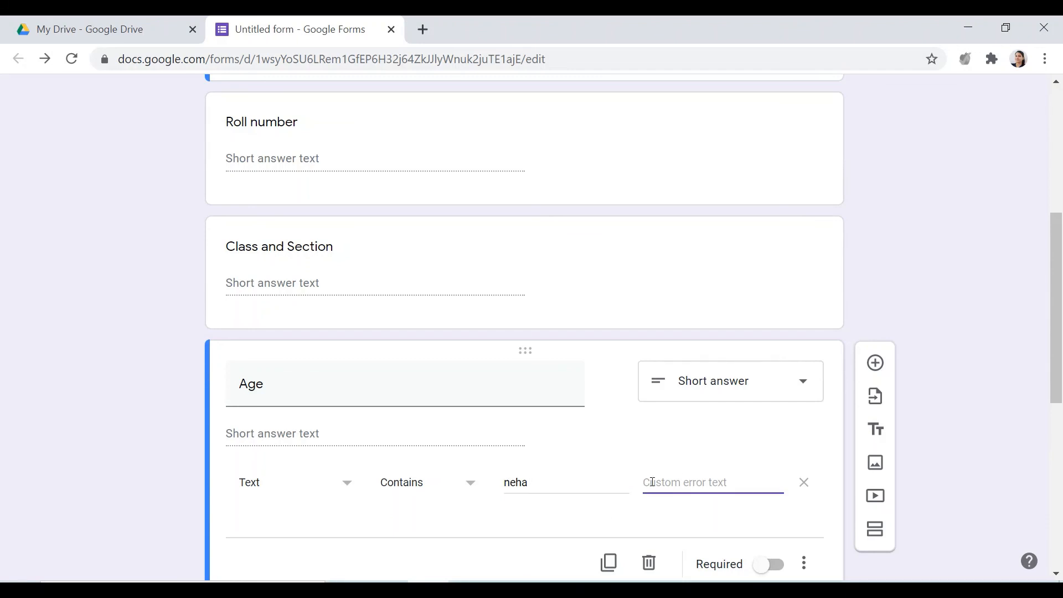
Switch the Age question's text condition to Doesn't contain and enter the sample first name as the excluded text
left_click(479, 487)
left_click(439, 476)
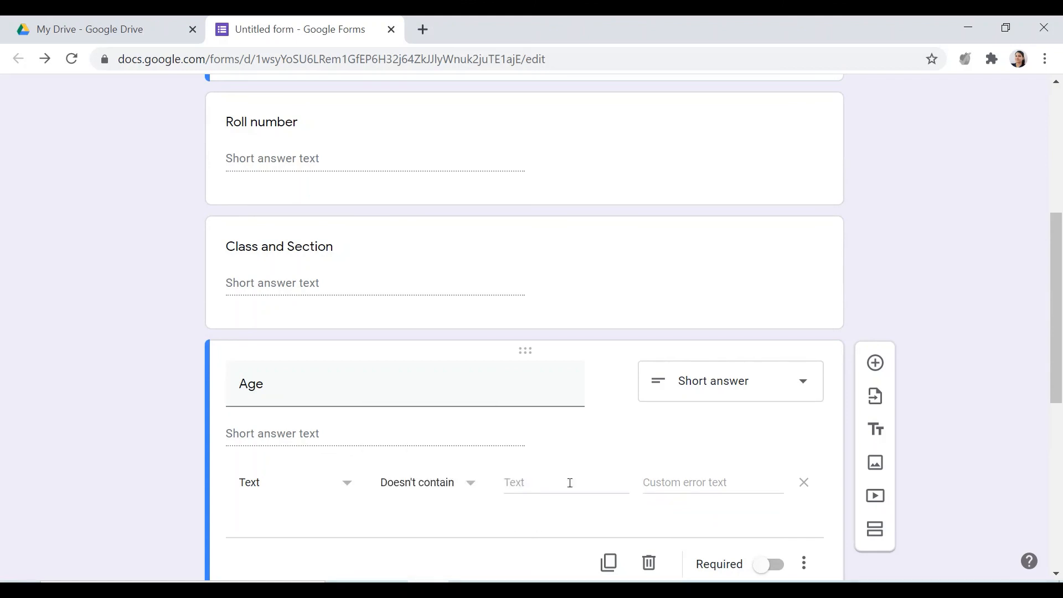
left_click(520, 486)
type("neha")
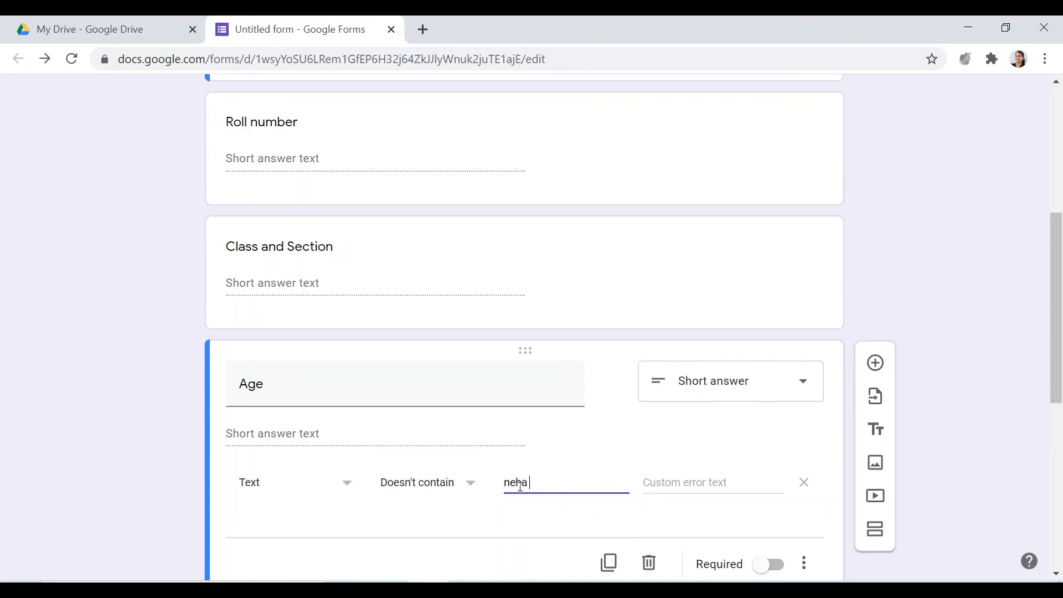
left_click(690, 484)
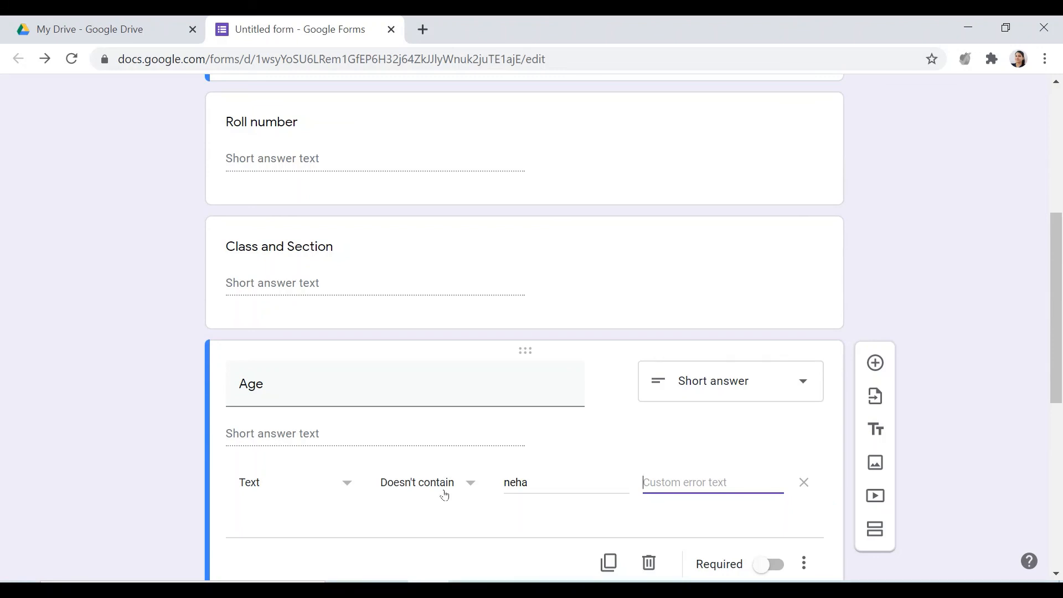
Return to the beginning of the form and select the whole form title
scroll(423, 405, "up", 6)
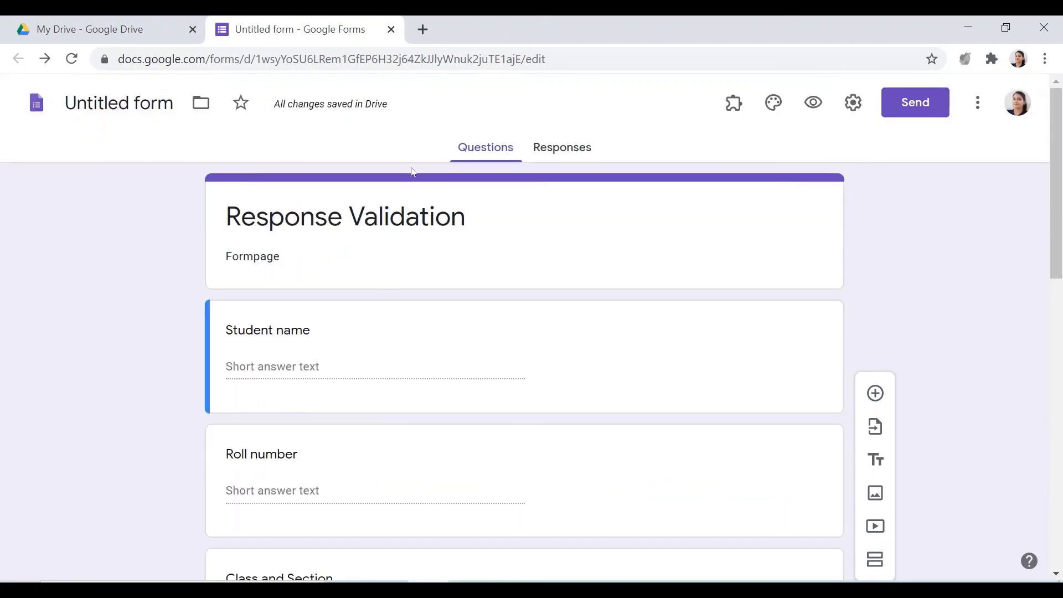
triple_click(466, 220)
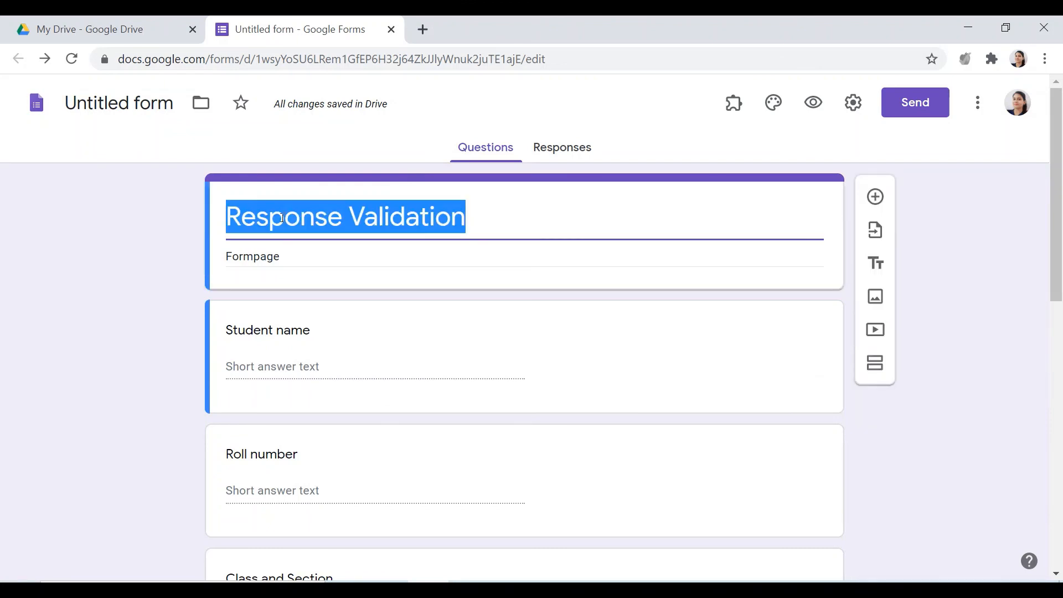